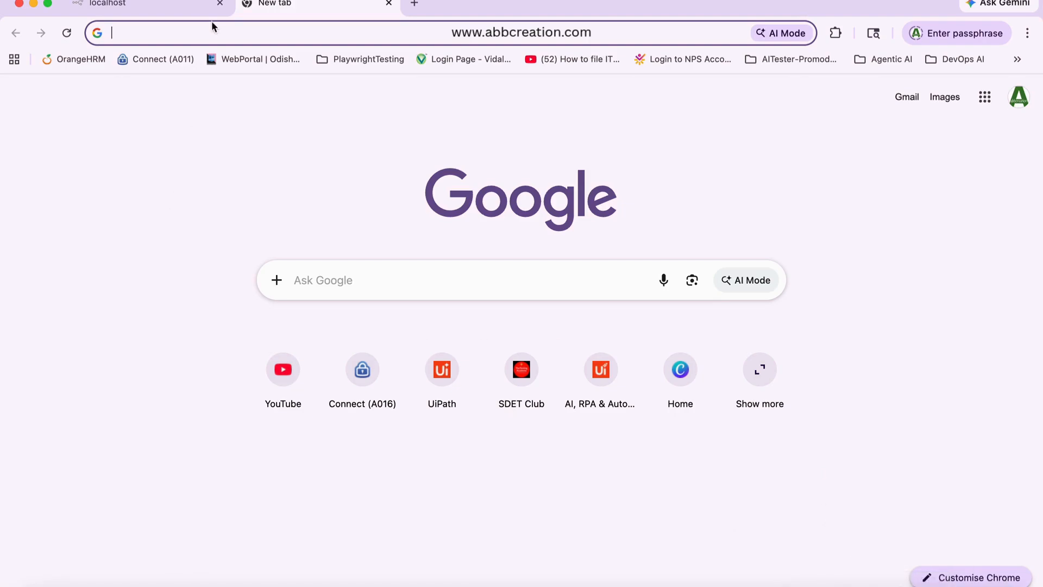
# - Close the old localhost page and load localhost:5678 in the remaining browser tab
pyautogui.click(219, 4)
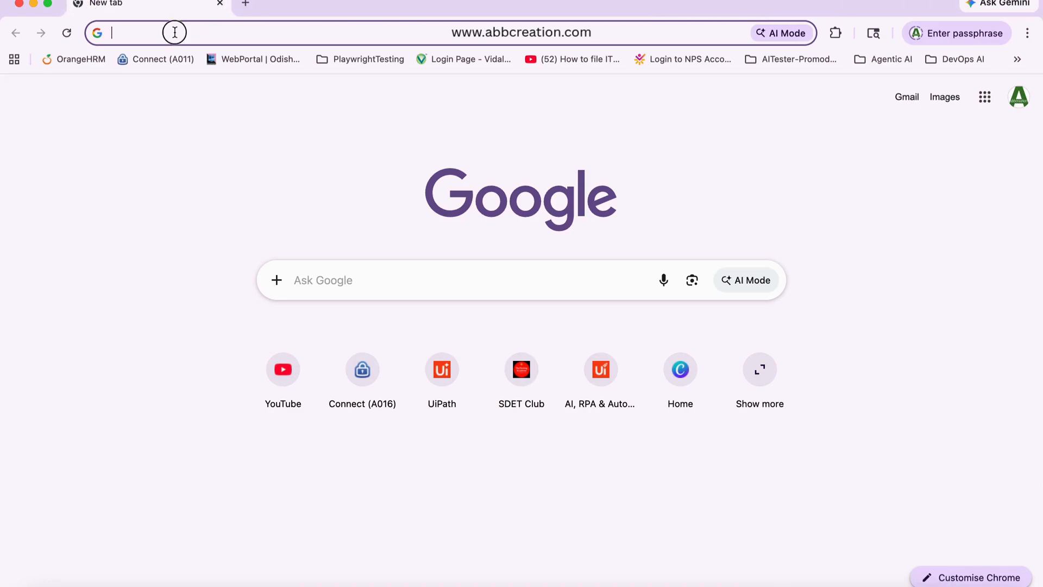
pyautogui.click(174, 32)
pyautogui.write('lo')
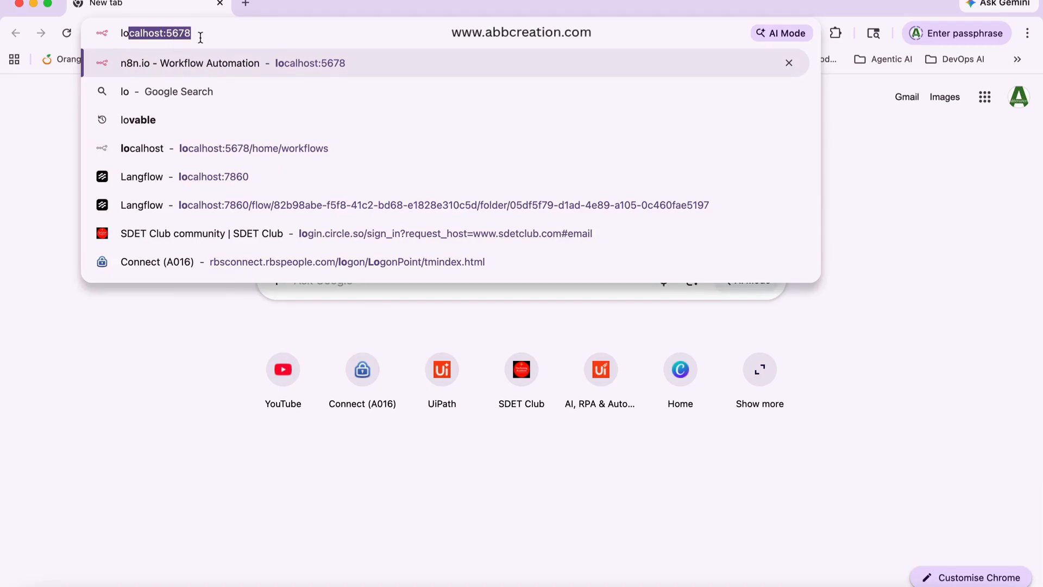
pyautogui.press('Return')
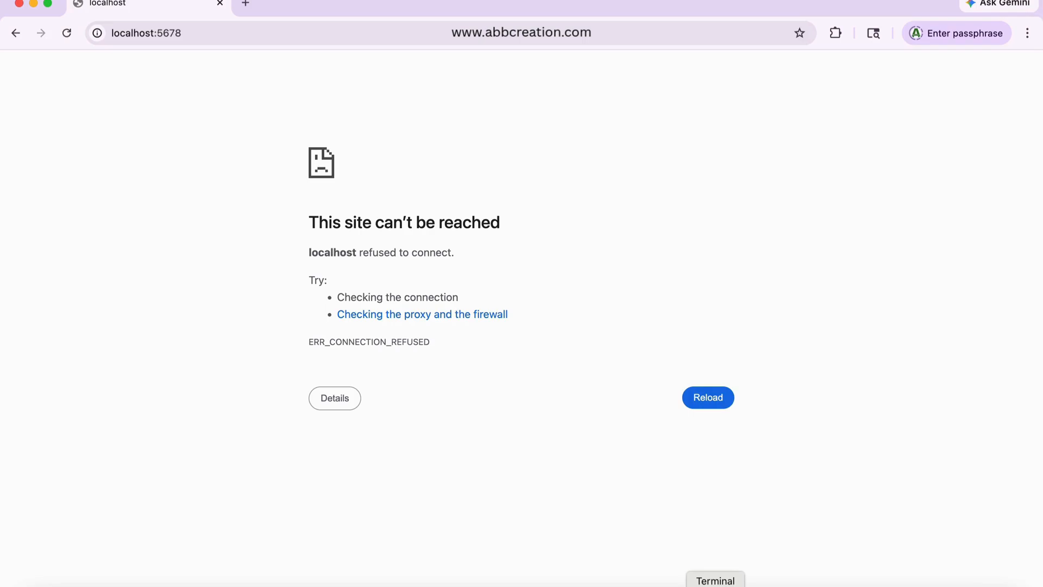
# - Switch to Terminal, close its restored window and open a new terminal window
pyautogui.click(716, 584)
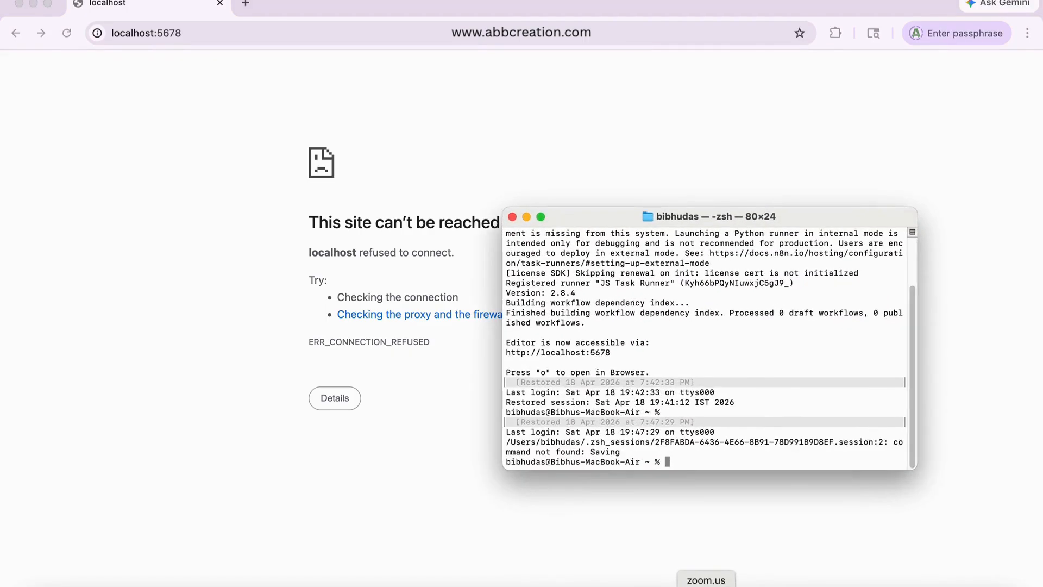
pyautogui.click(512, 217)
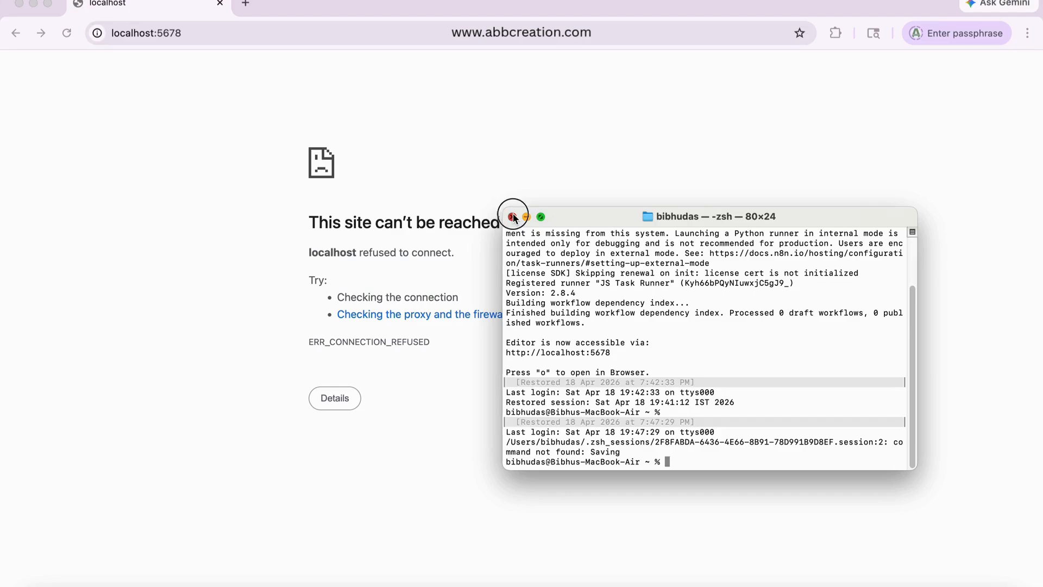
pyautogui.rightClick(717, 582)
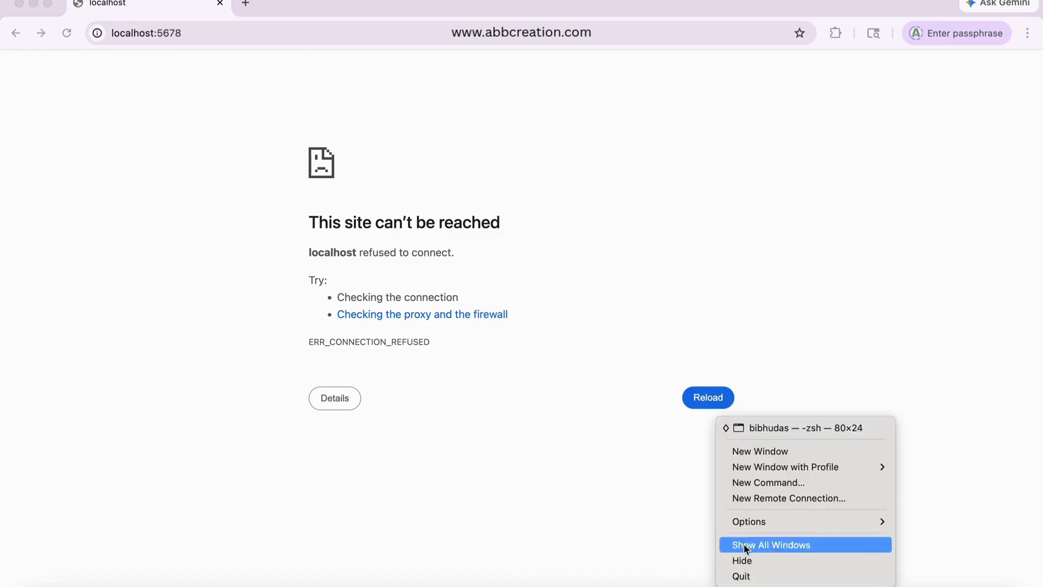
pyautogui.click(755, 451)
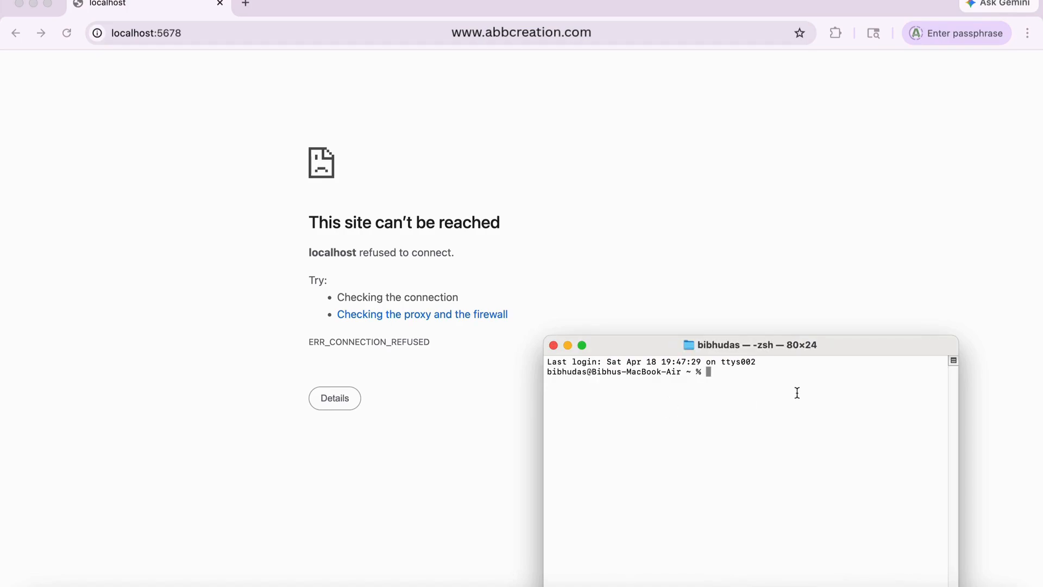
# - Start the local n8n server with npx n8n and highlight the editor address in the terminal output
pyautogui.write('npx n8n')
pyautogui.press('Return')
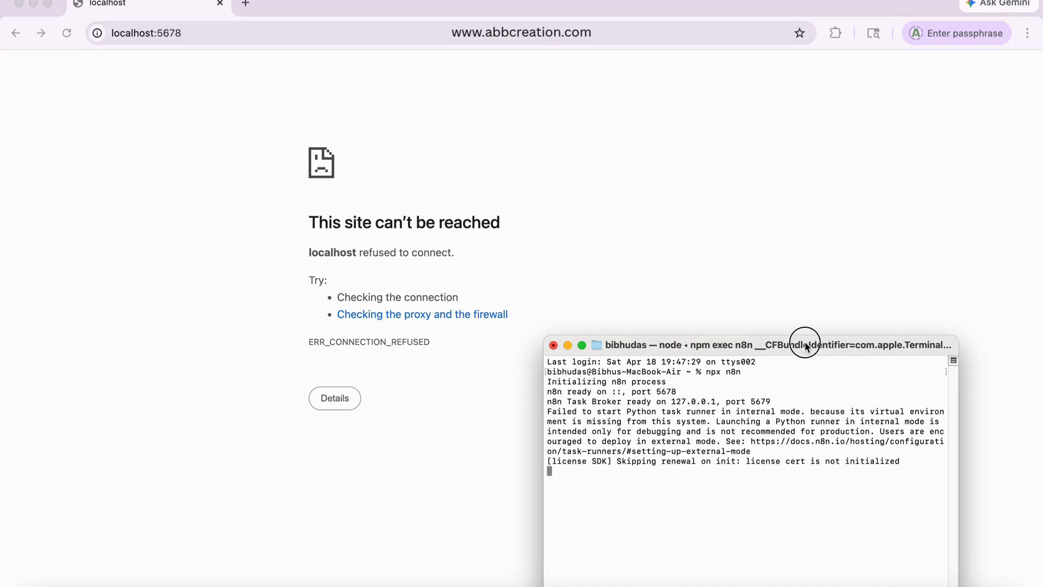
pyautogui.moveTo(804, 344); pyautogui.dragTo(784, 169)
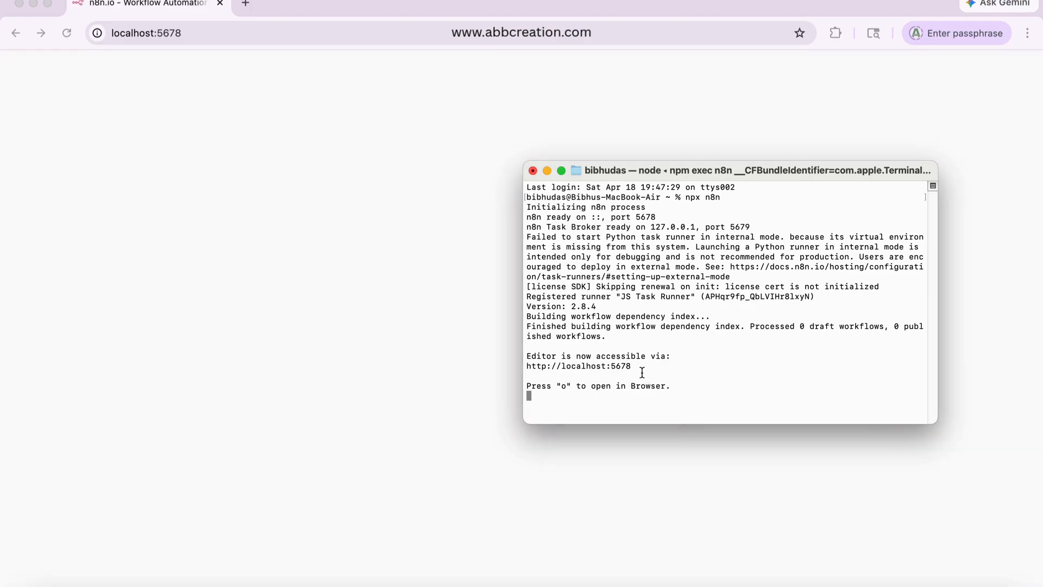
pyautogui.moveTo(638, 366); pyautogui.dragTo(512, 368)
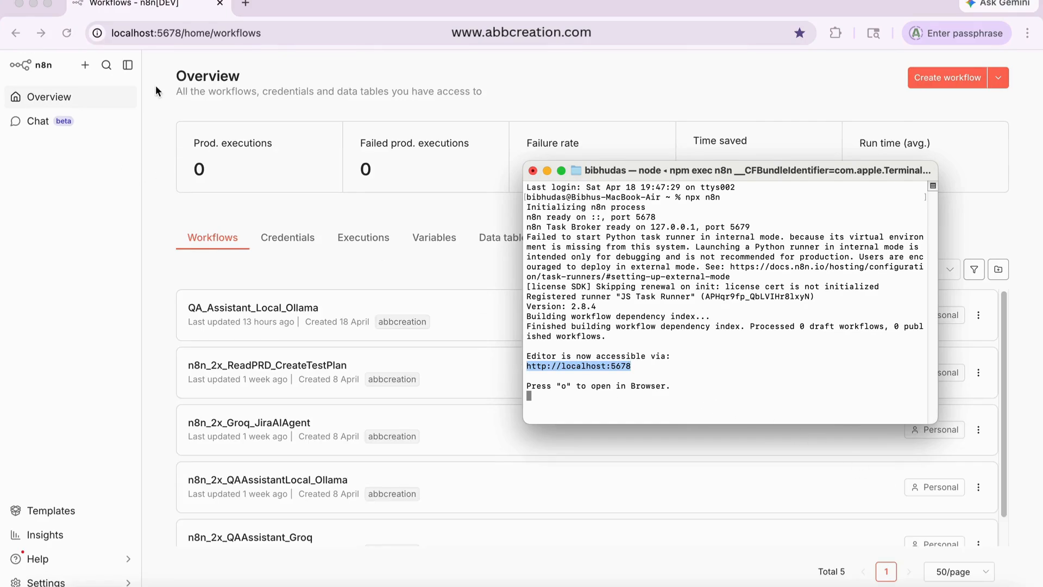
# - Review the agent-building notes in the TextEdit workbook and return to the n8n overview in the browser
pyautogui.click(161, 137)
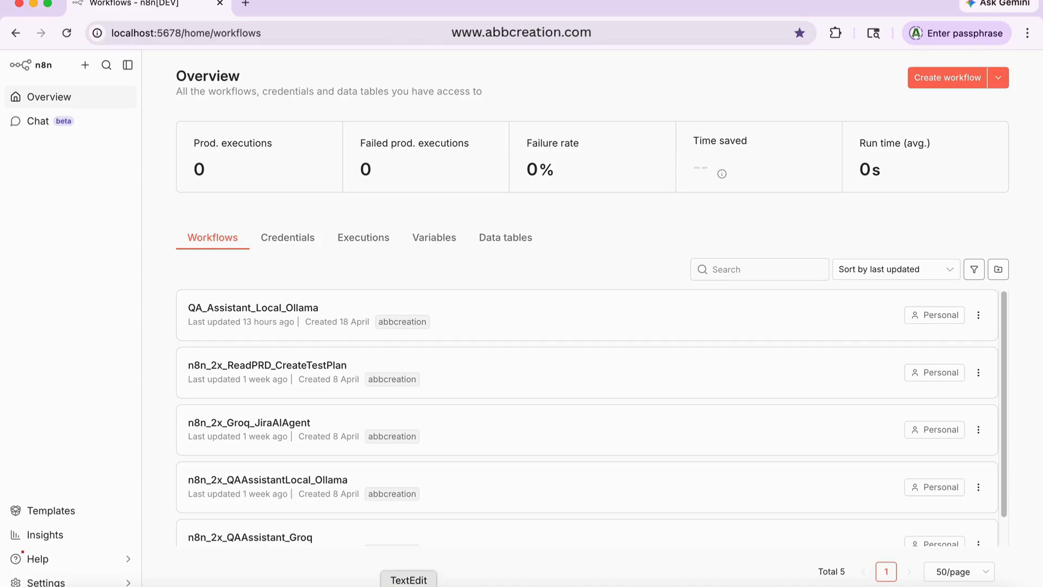
pyautogui.click(409, 584)
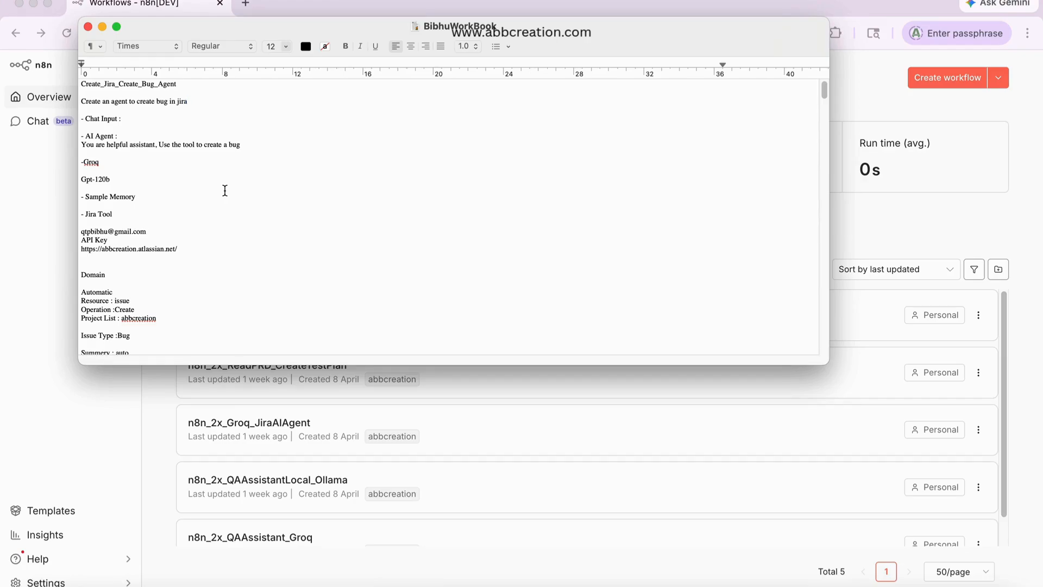
pyautogui.click(899, 215)
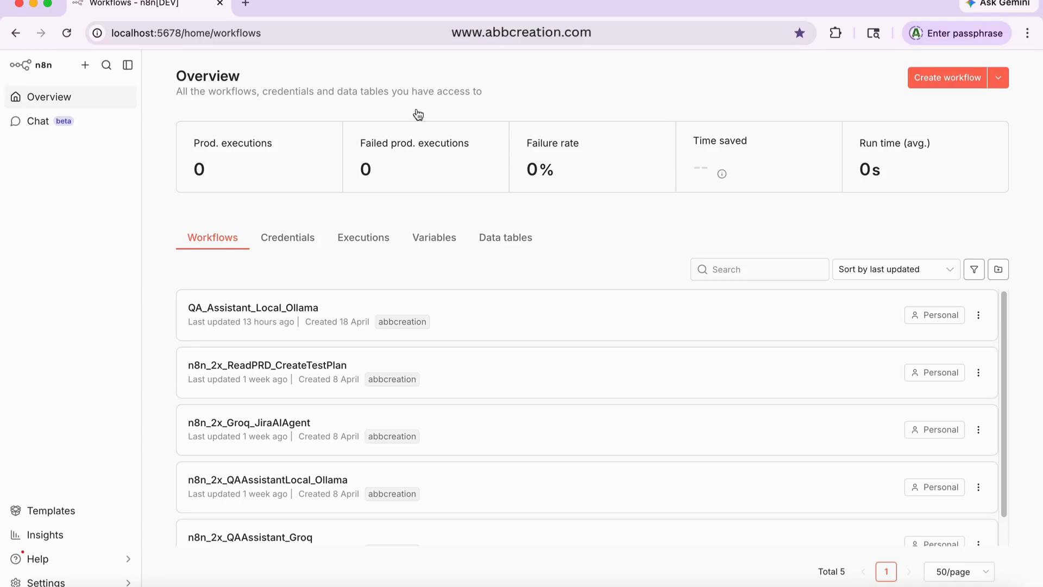
# - Open the abbcreation Kanban board in Jira in a new browser tab and review its To Do issues
pyautogui.click(247, 6)
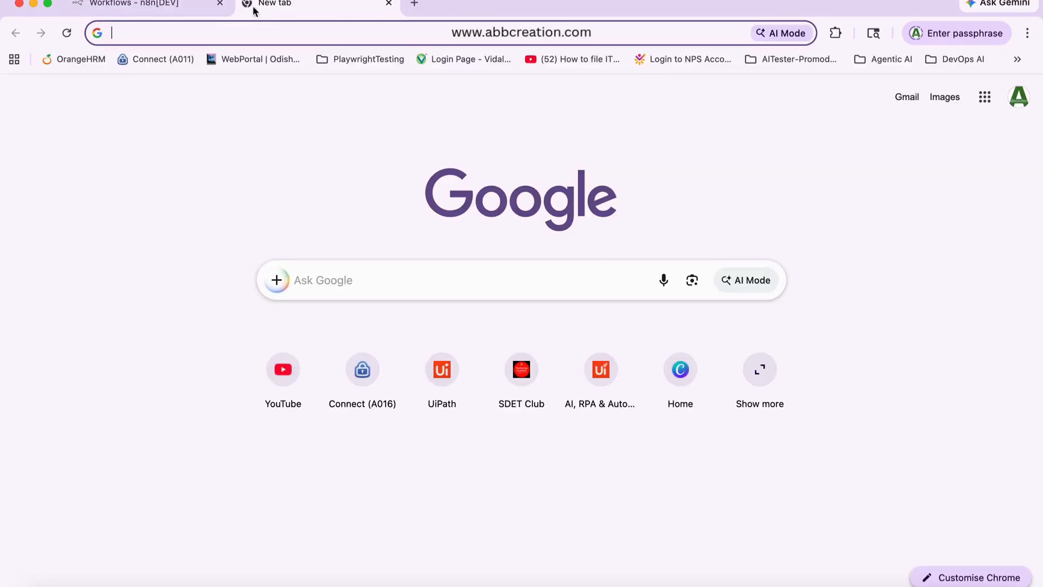
pyautogui.click(250, 31)
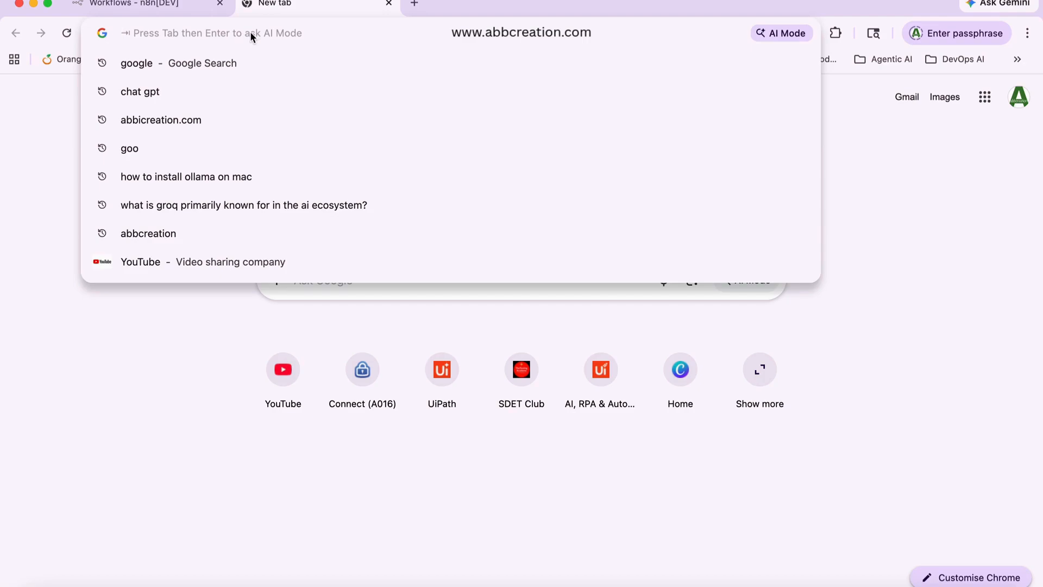
pyautogui.write('jira')
pyautogui.press('Return')
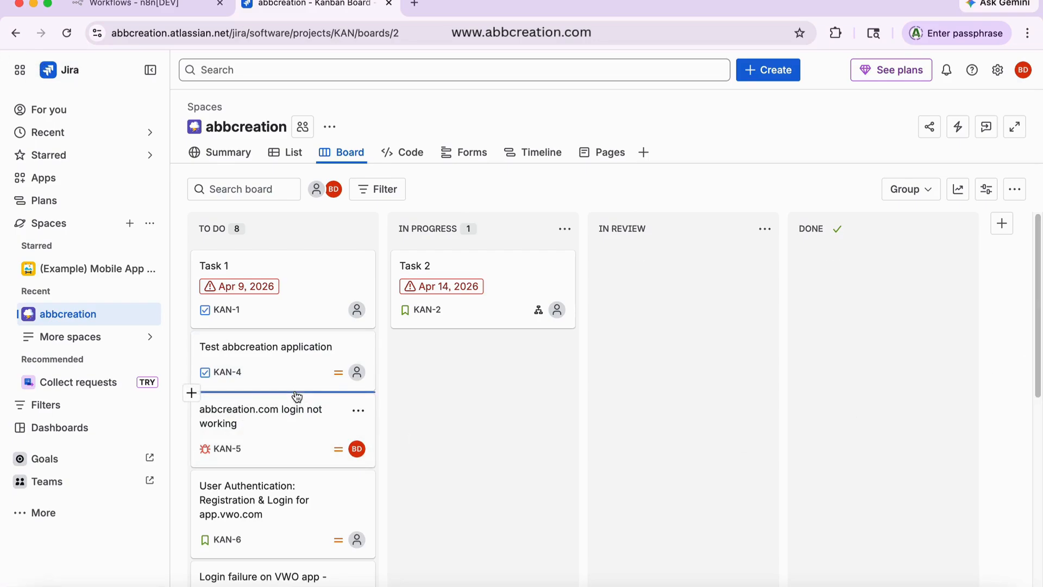
pyautogui.scroll(-1, 296, 397)
pyautogui.scroll(-4, 297, 397)
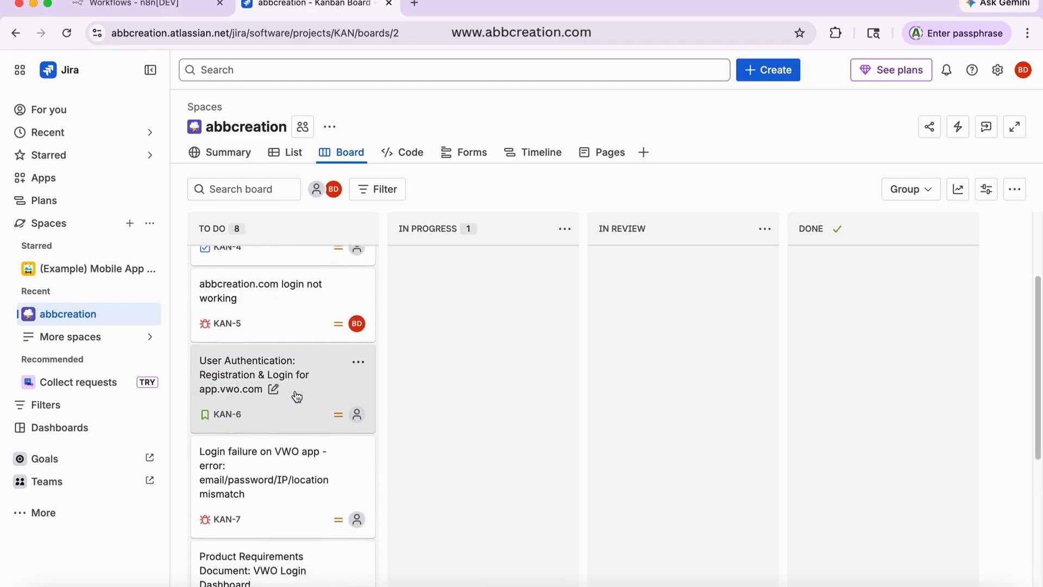
pyautogui.scroll(-10, 296, 397)
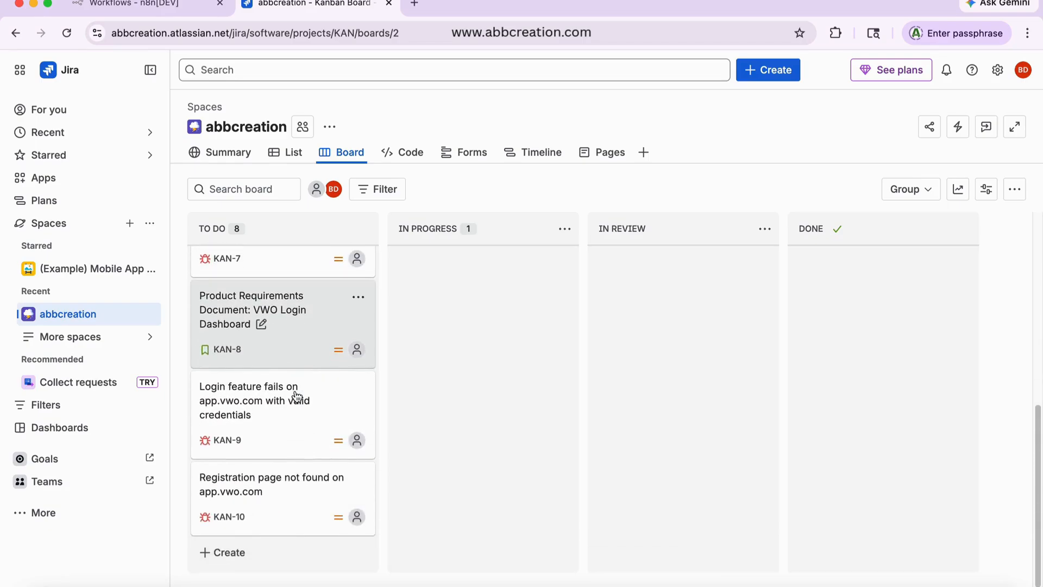
pyautogui.scroll(14, 296, 396)
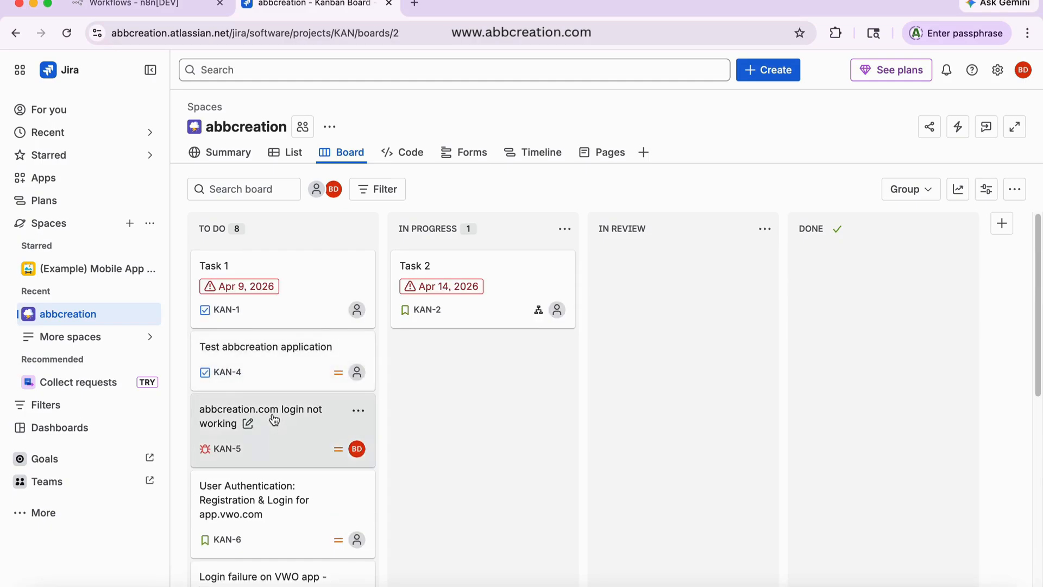
# - Create a new n8n workflow and name it Create_Jira_Create_Bug_Agent, copying the title from the TextEdit notes
pyautogui.click(116, 7)
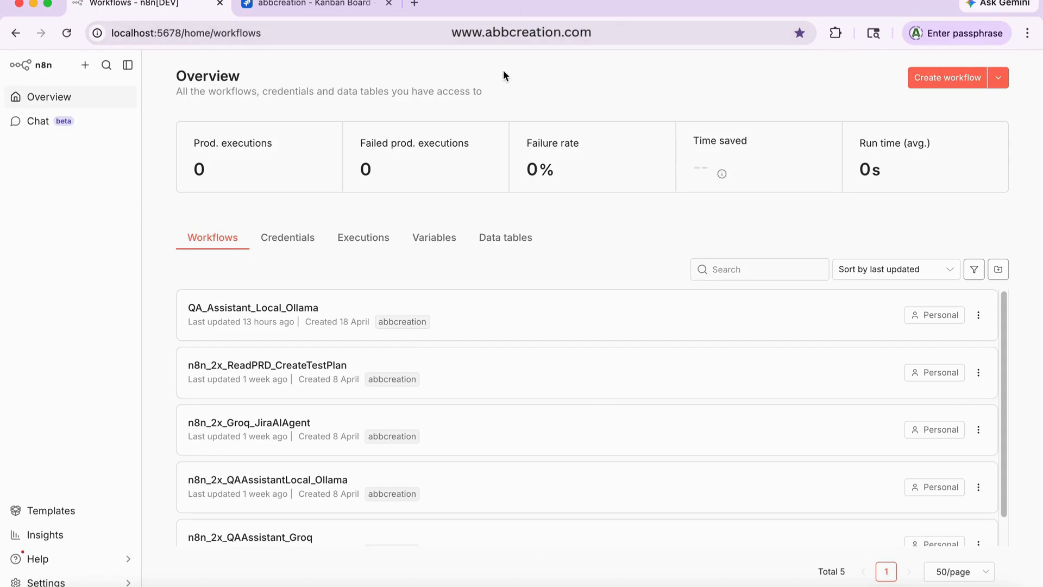
pyautogui.click(955, 82)
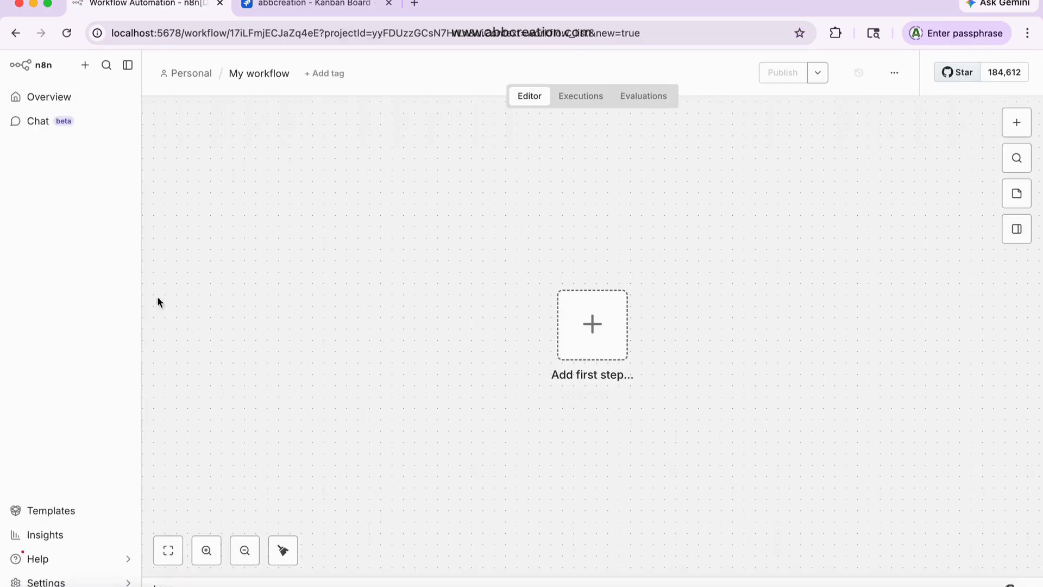
pyautogui.rightClick(254, 75)
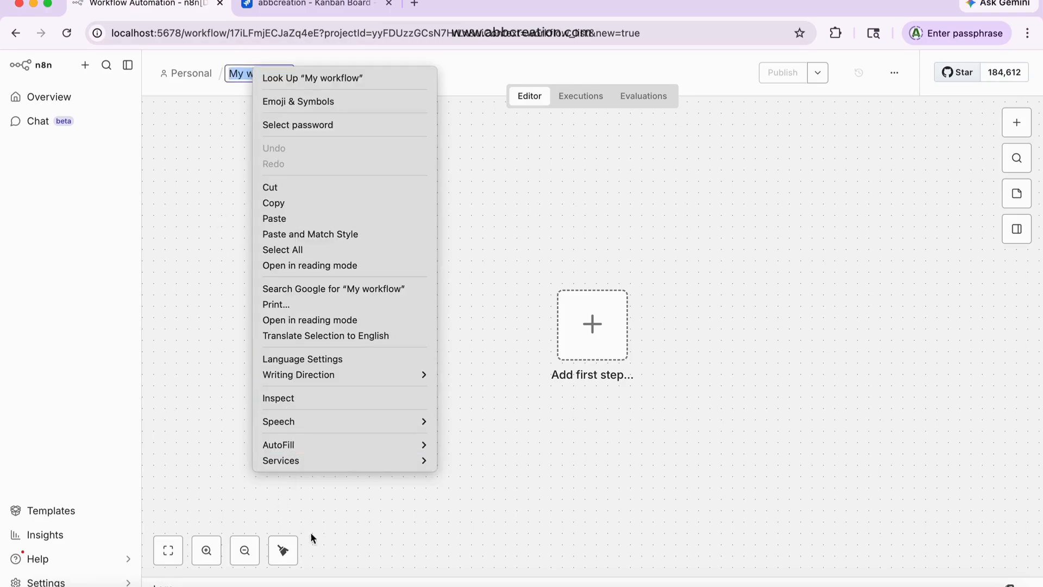
pyautogui.press('Escape')
pyautogui.click(409, 586)
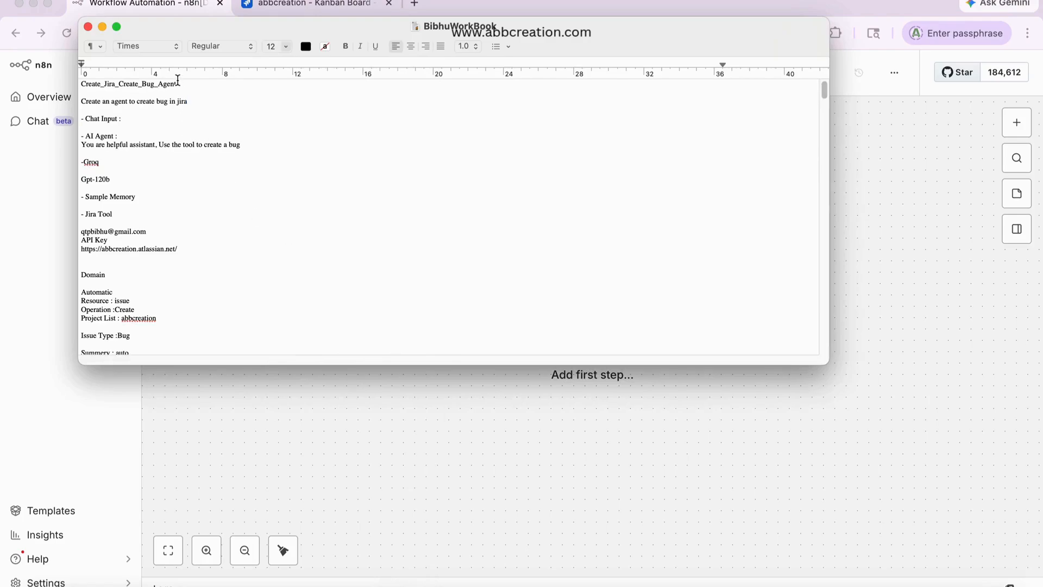
pyautogui.moveTo(183, 83); pyautogui.dragTo(54, 86)
pyautogui.press('super+c')
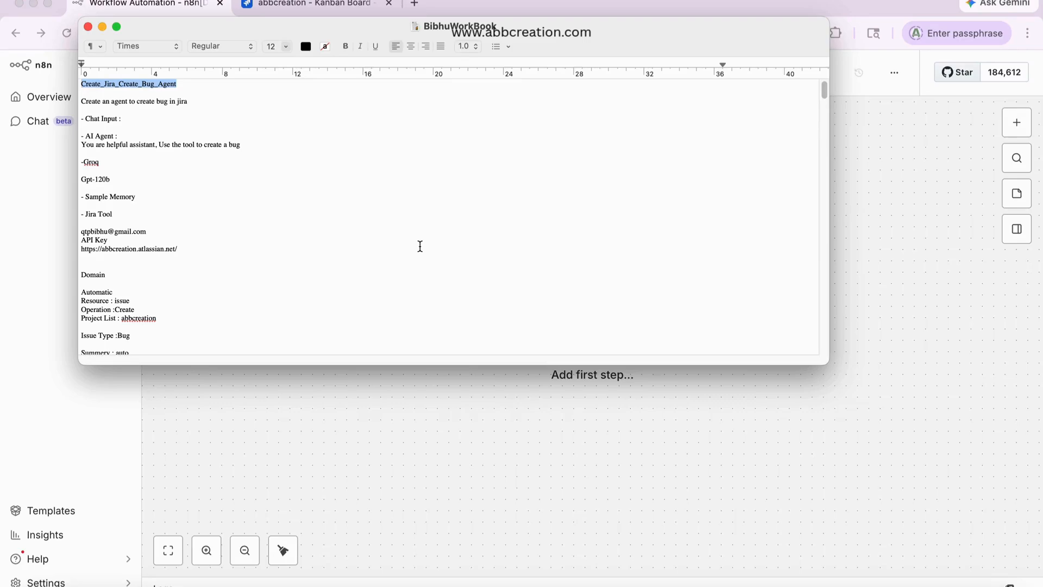
pyautogui.click(502, 443)
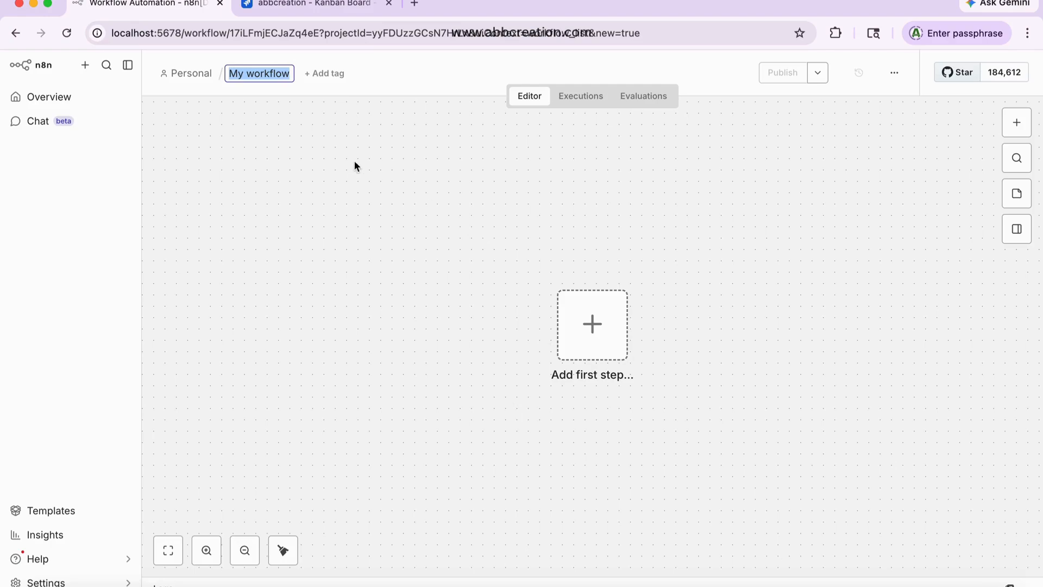
pyautogui.press('super+v')
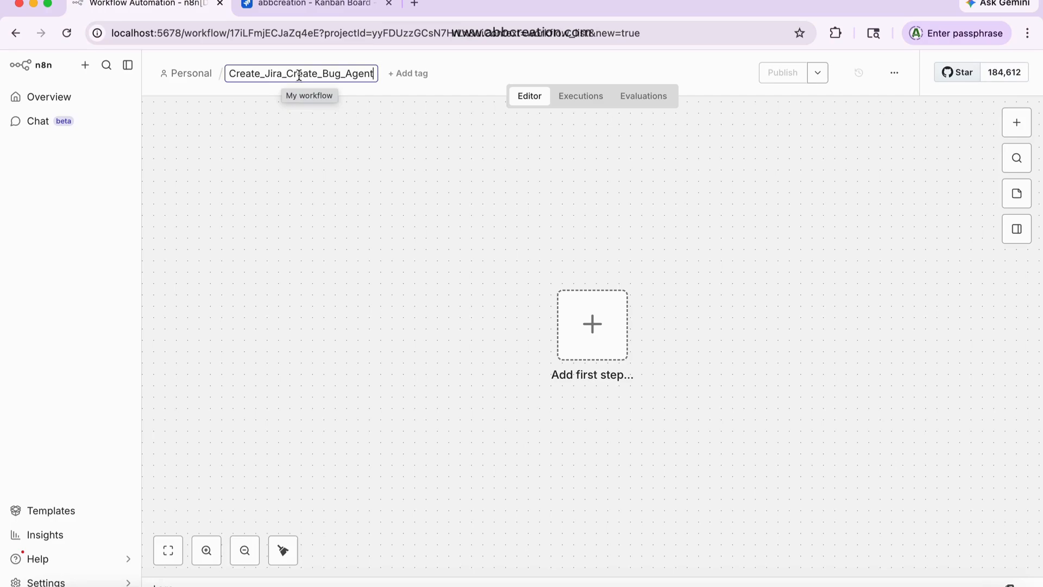
# - Shorten the workflow name to Create_Jira_Bug_Agent
pyautogui.click(317, 76)
pyautogui.press('BackSpace')
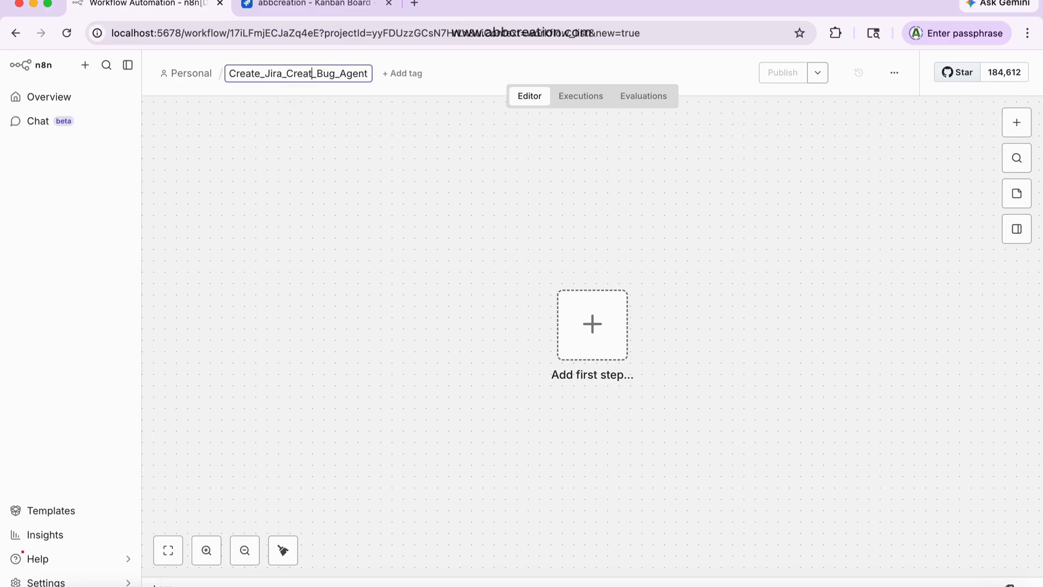
pyautogui.press('BackSpace')
pyautogui.press('BackSpace')
pyautogui.press('BackSpace')
pyautogui.press('BackSpace')
pyautogui.press('BackSpace')
pyautogui.press('BackSpace')
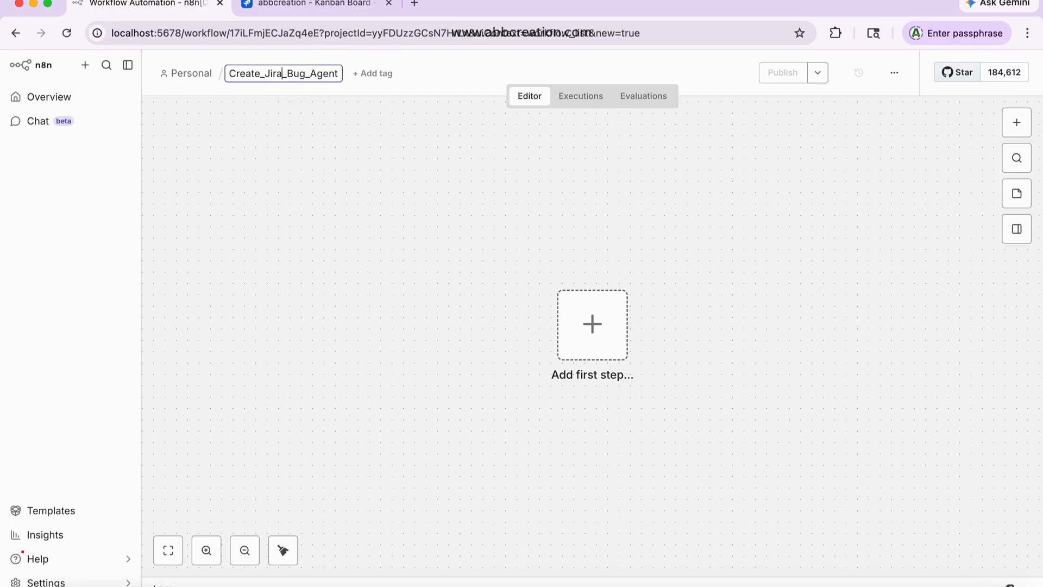
pyautogui.press('Return')
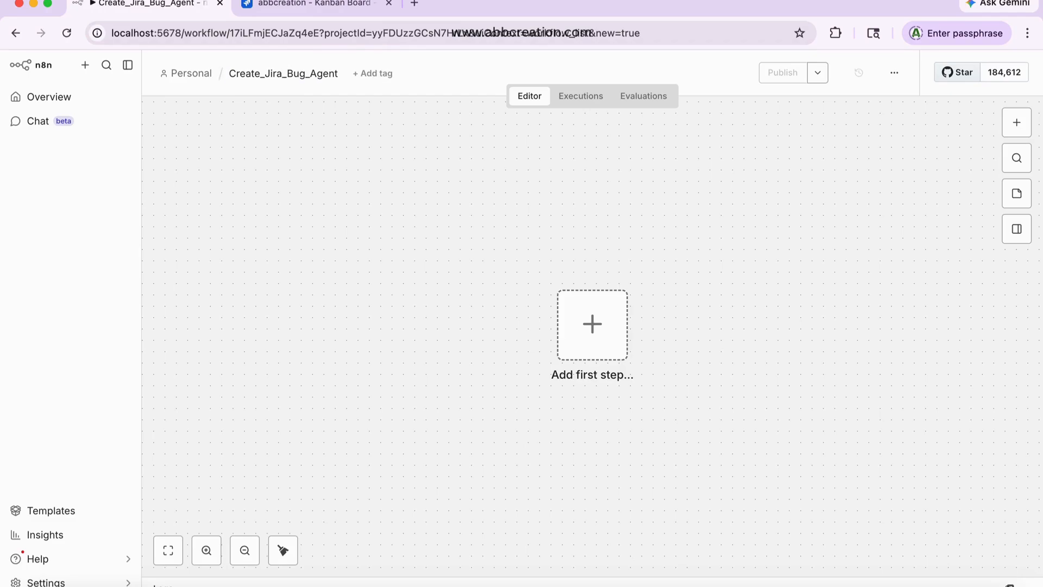
# - Add the existing abbcreation tag to the workflow
pyautogui.click(363, 80)
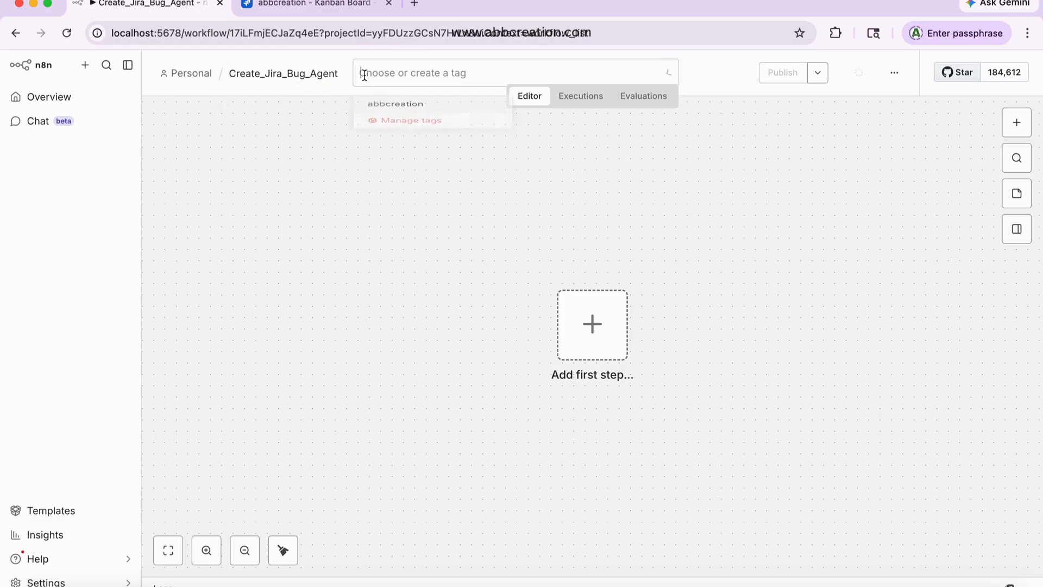
pyautogui.click(384, 111)
pyautogui.click(307, 233)
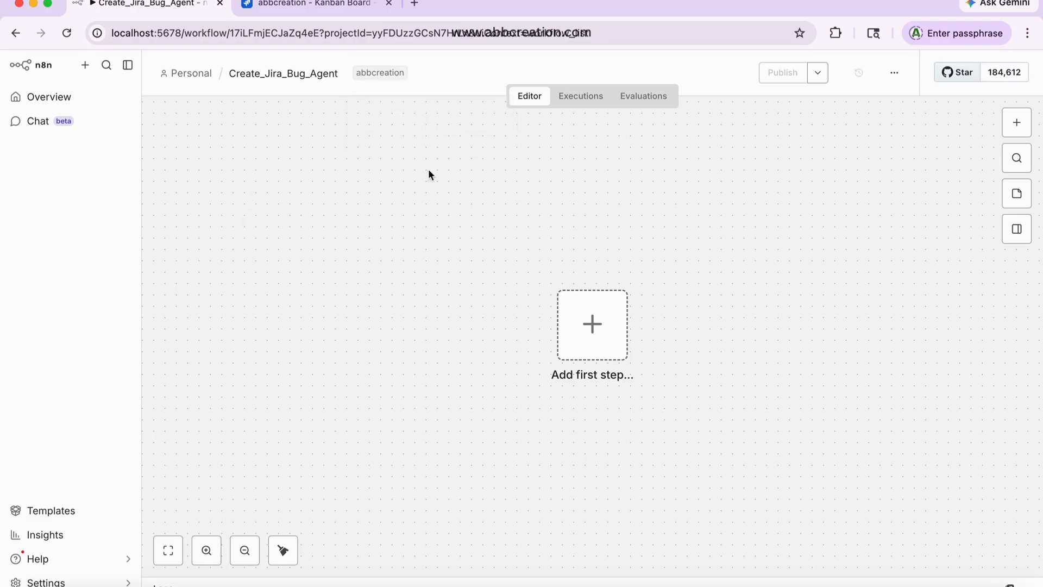
# - Add an On chat message trigger with default settings as the first node and move it toward the canvas's left side
pyautogui.click(596, 327)
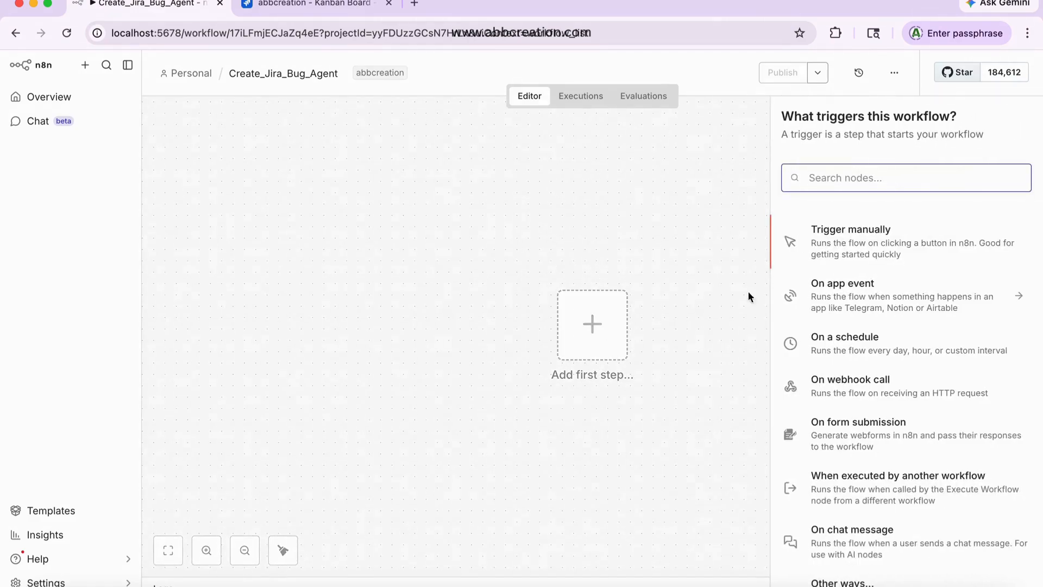
pyautogui.click(840, 541)
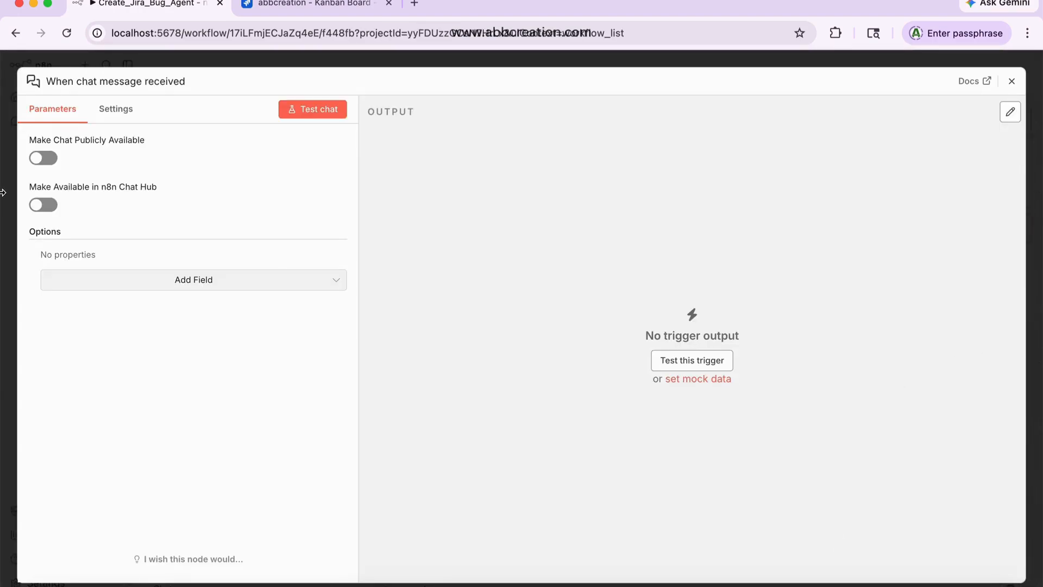
pyautogui.click(1011, 81)
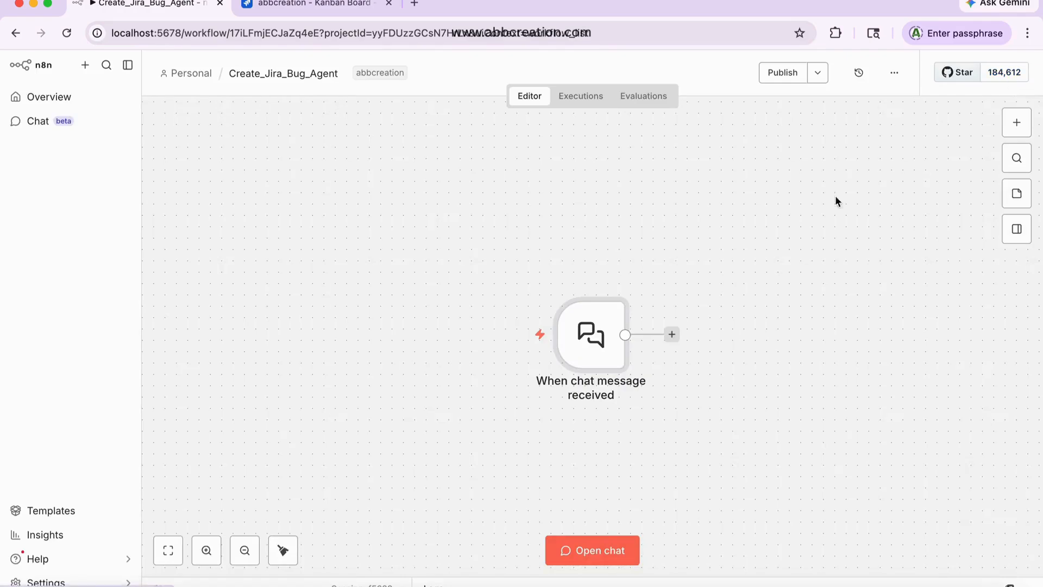
pyautogui.moveTo(592, 339); pyautogui.dragTo(354, 316)
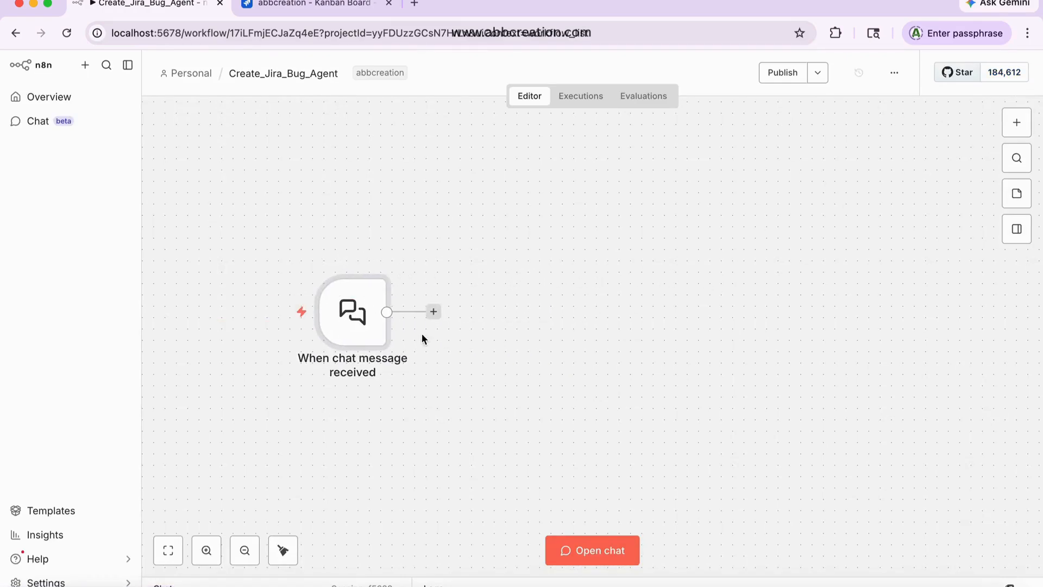
# - Add an AI Agent node with default settings after the chat trigger
pyautogui.click(433, 312)
pyautogui.click(829, 227)
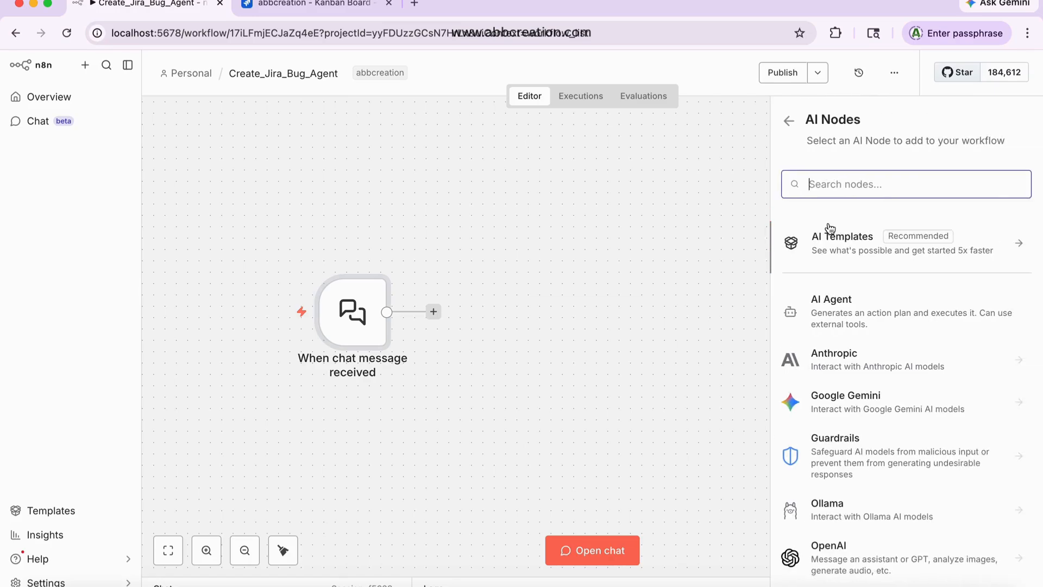
pyautogui.click(845, 311)
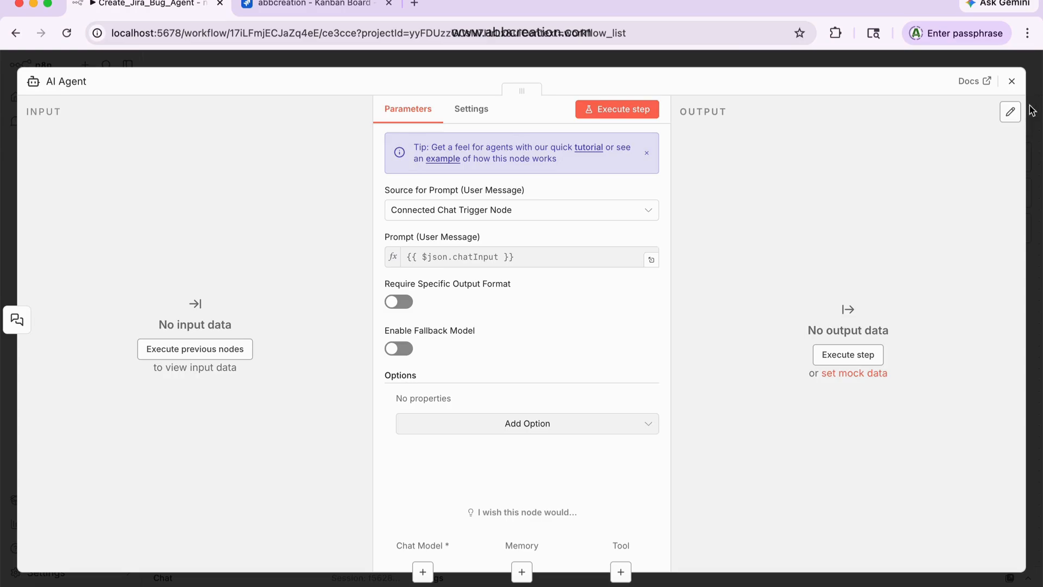
pyautogui.click(1012, 82)
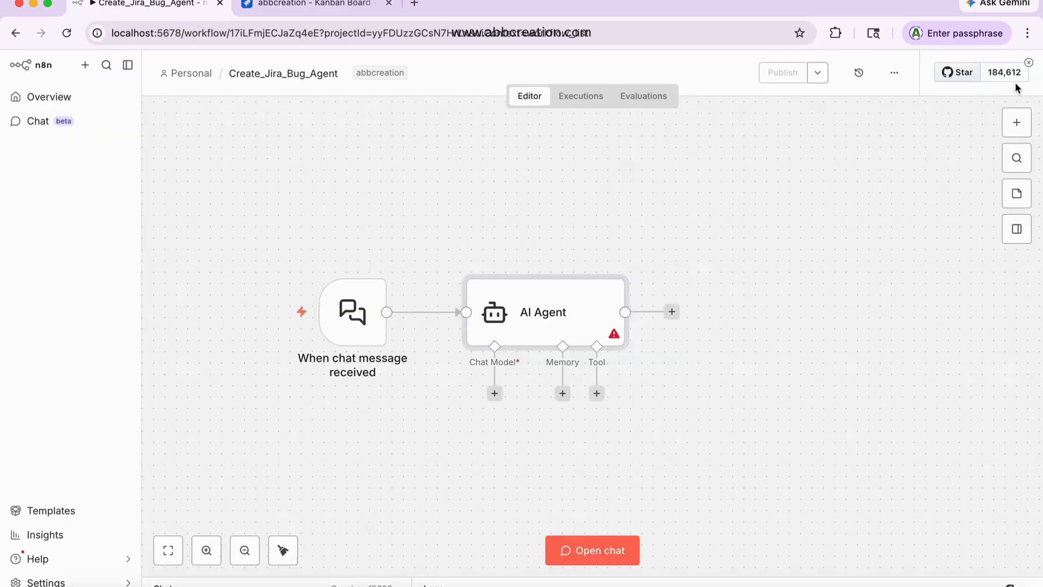
# - Attach a Groq Chat Model to the AI Agent and check its existing Groq account credential
pyautogui.click(495, 395)
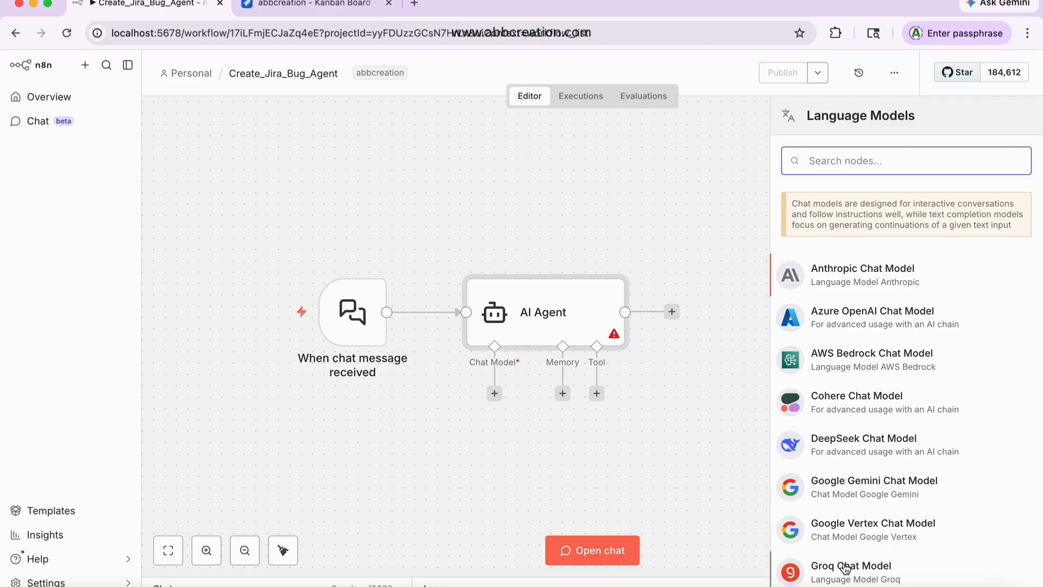
pyautogui.scroll(-3, 891, 421)
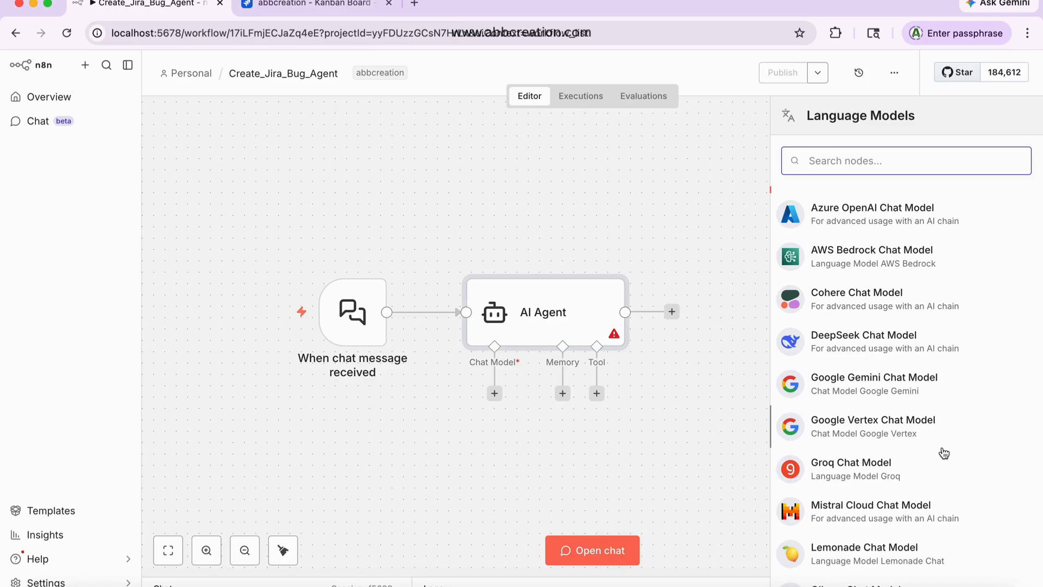
pyautogui.scroll(-3, 944, 453)
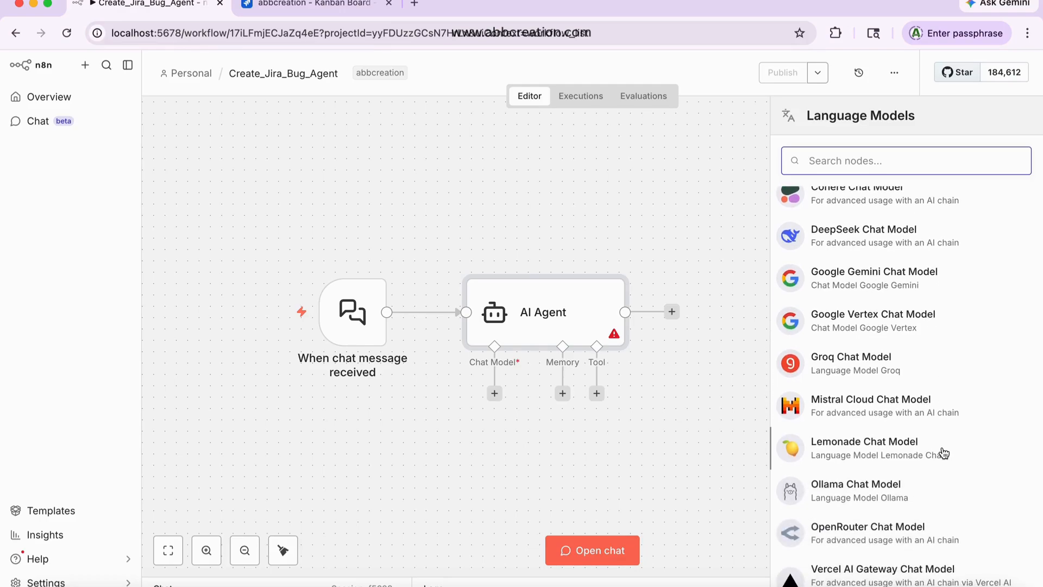
pyautogui.scroll(-5, 944, 453)
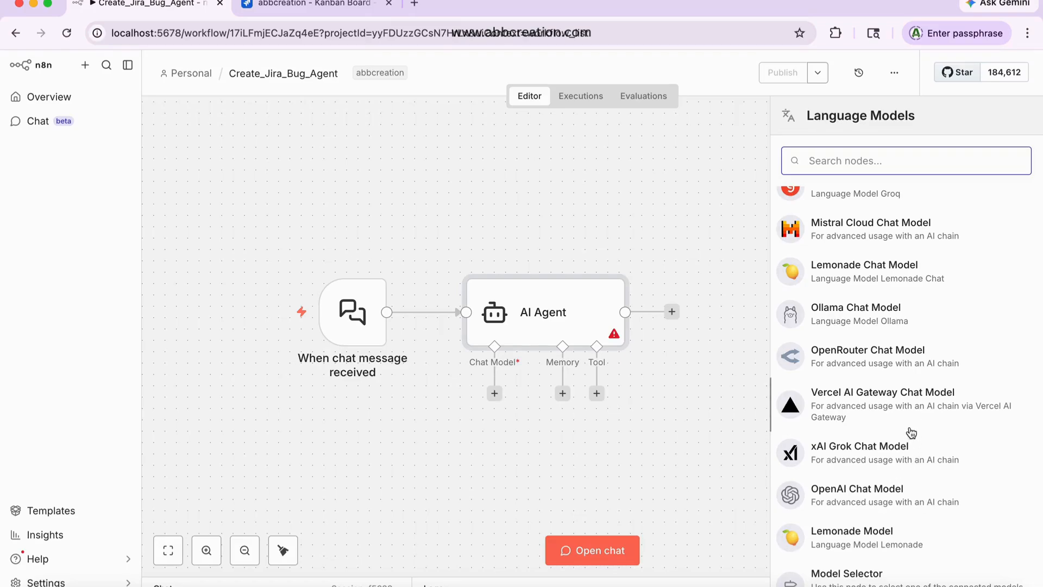
pyautogui.scroll(2, 911, 433)
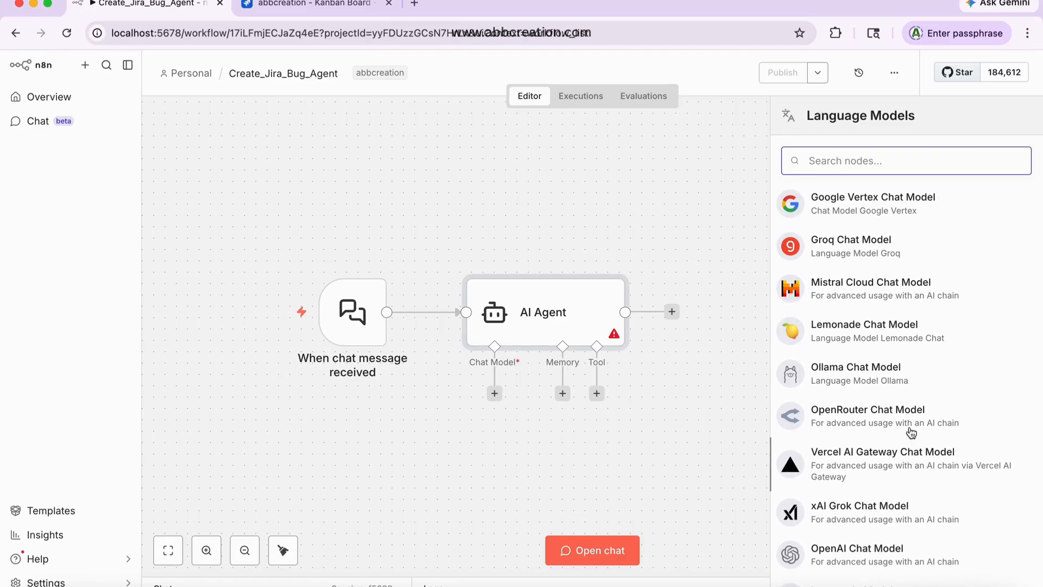
pyautogui.click(851, 251)
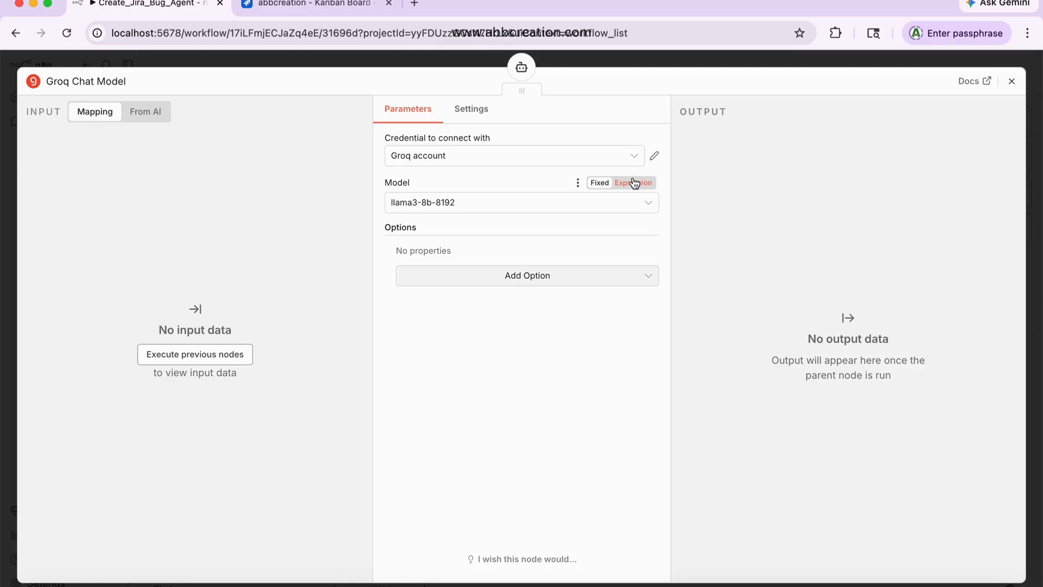
pyautogui.click(634, 159)
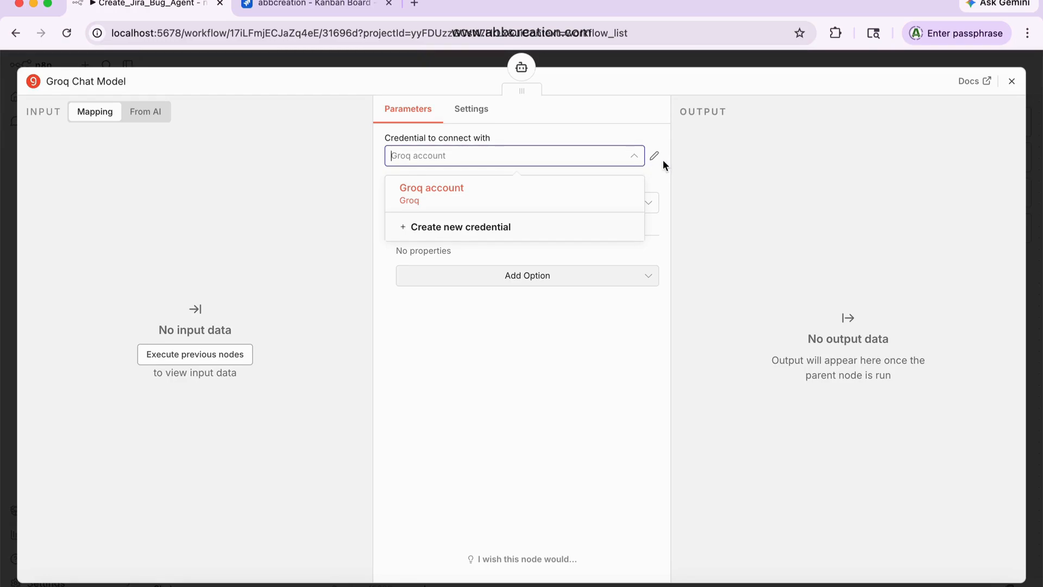
pyautogui.click(656, 158)
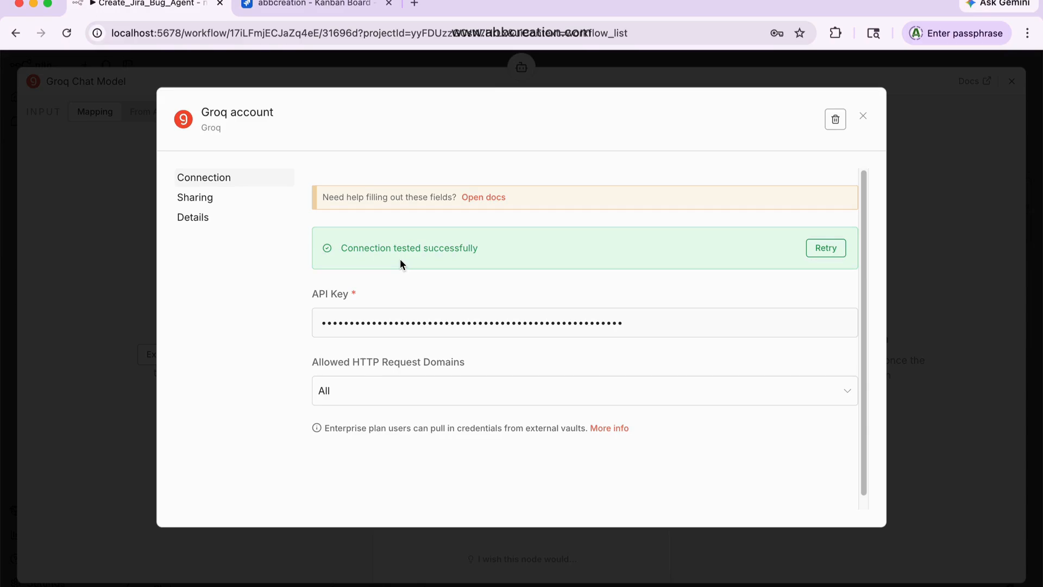
pyautogui.click(862, 115)
# - Set the Groq Chat Model node's model to openai/gpt-oss-120b and move the node closer beneath the AI Agent
pyautogui.click(478, 203)
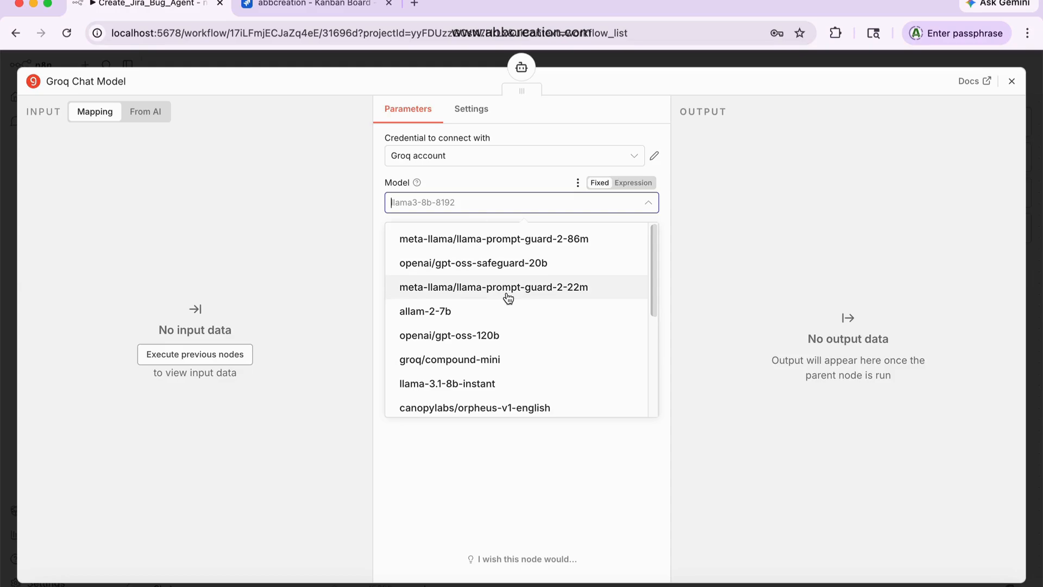
pyautogui.scroll(-1, 508, 298)
pyautogui.scroll(-6, 508, 298)
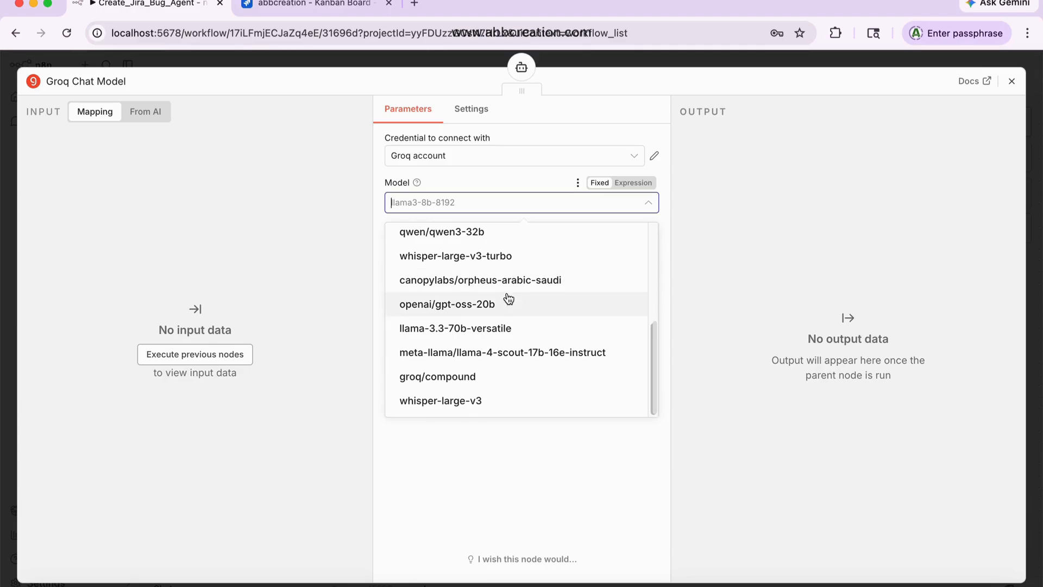
pyautogui.scroll(4, 509, 297)
pyautogui.scroll(4, 508, 298)
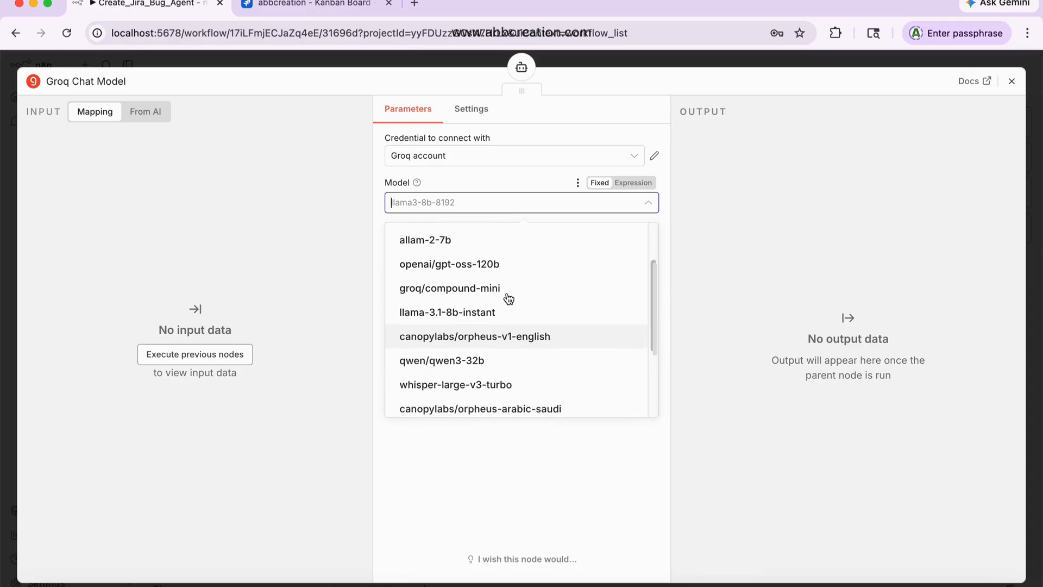
pyautogui.click(457, 509)
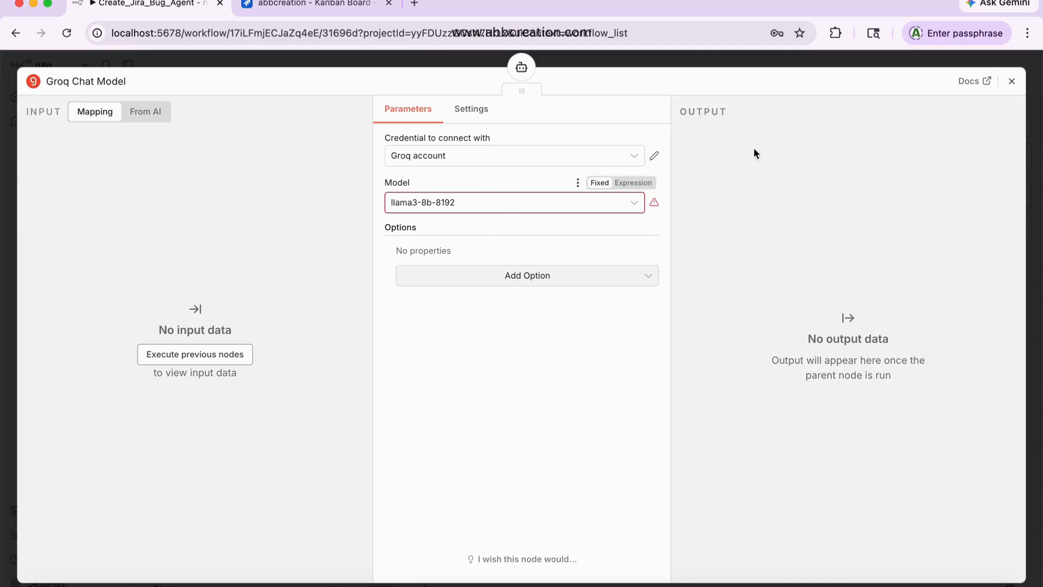
pyautogui.click(1011, 81)
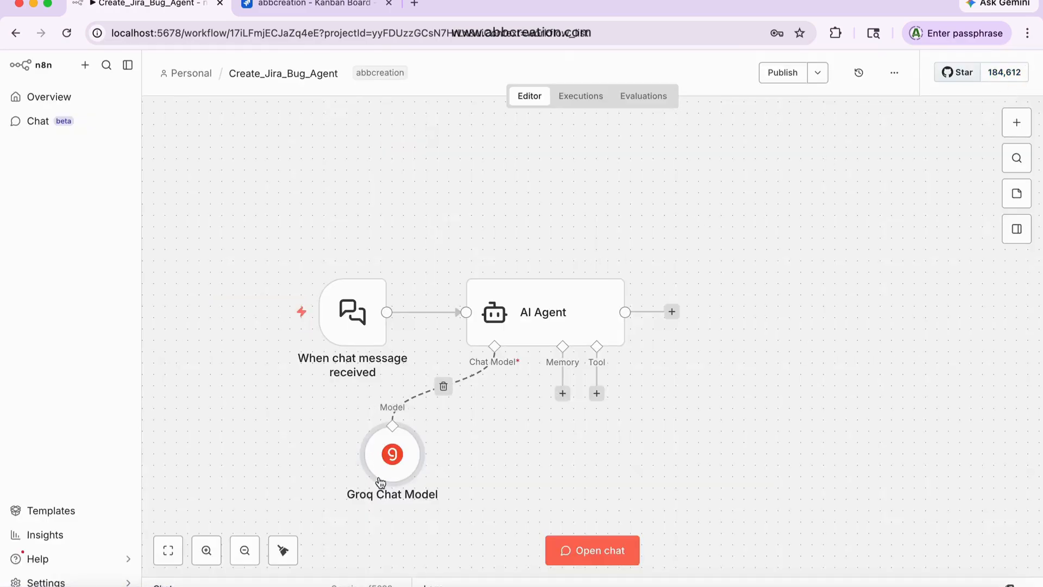
pyautogui.doubleClick(394, 460)
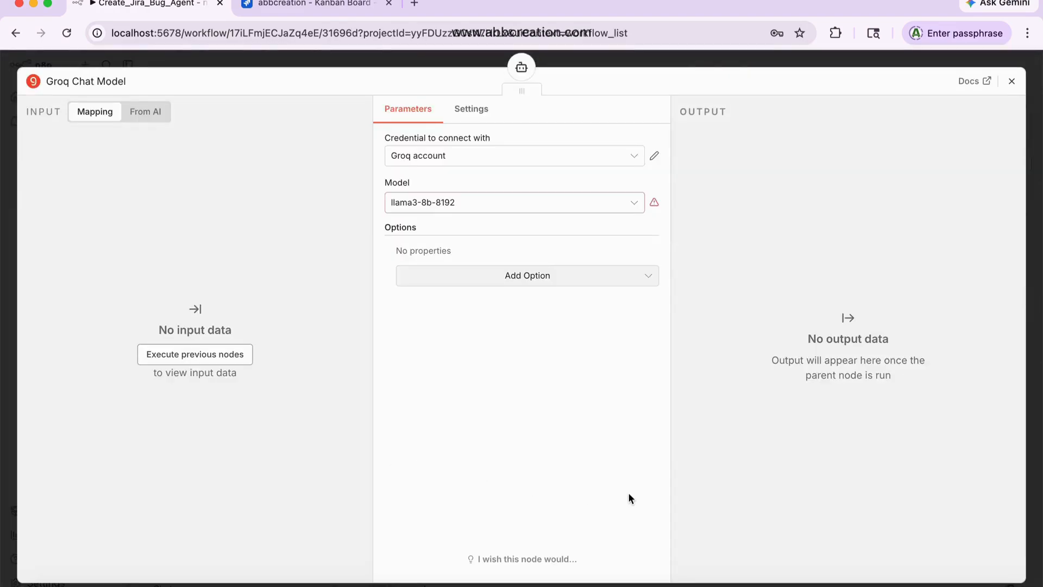
pyautogui.click(633, 209)
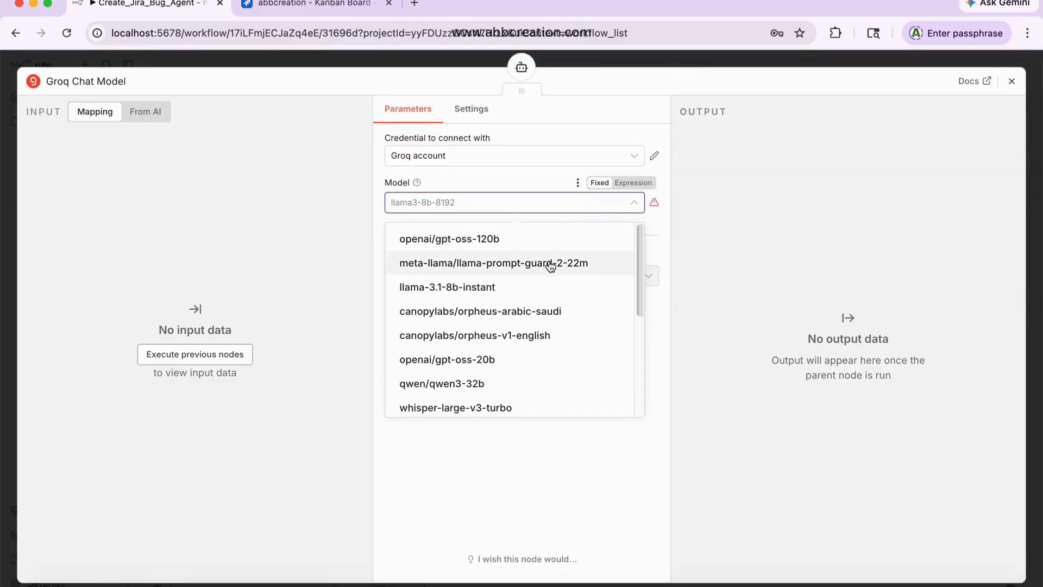
pyautogui.click(465, 234)
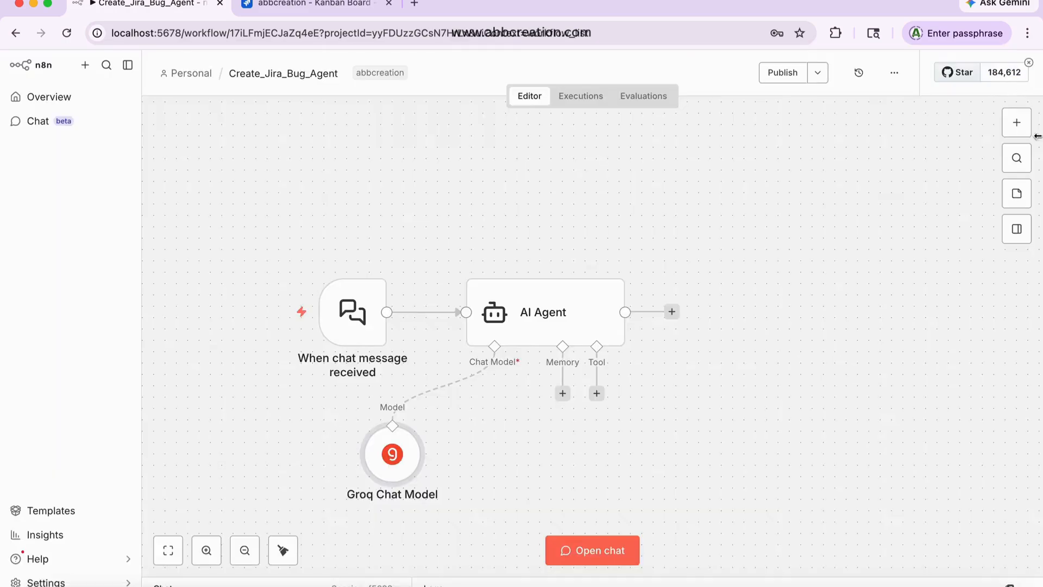
pyautogui.moveTo(398, 456); pyautogui.dragTo(432, 449)
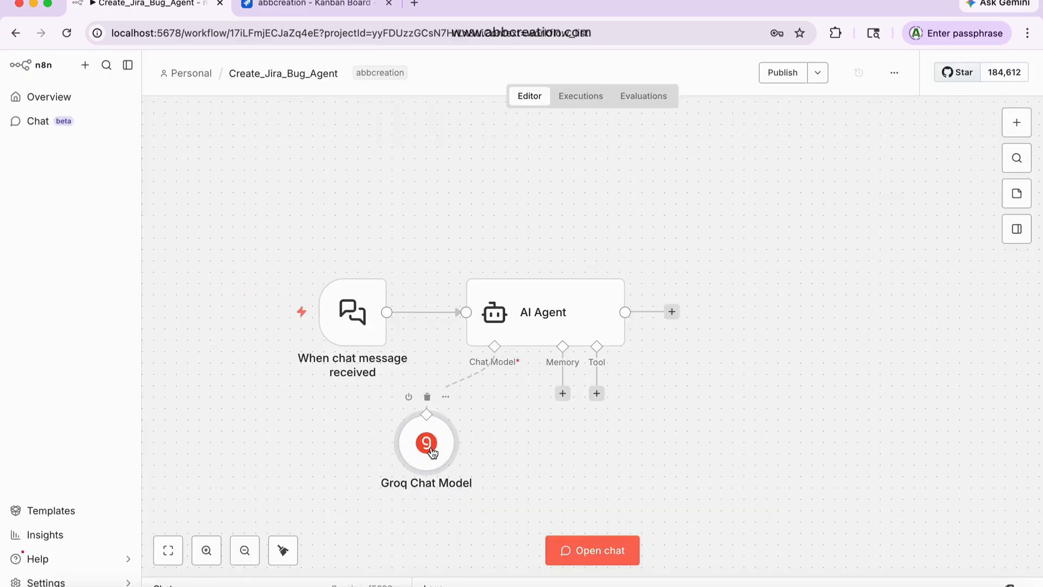
# - Attach a Simple Memory node with default settings to the AI Agent and align it beside the Groq Chat Model
pyautogui.click(563, 394)
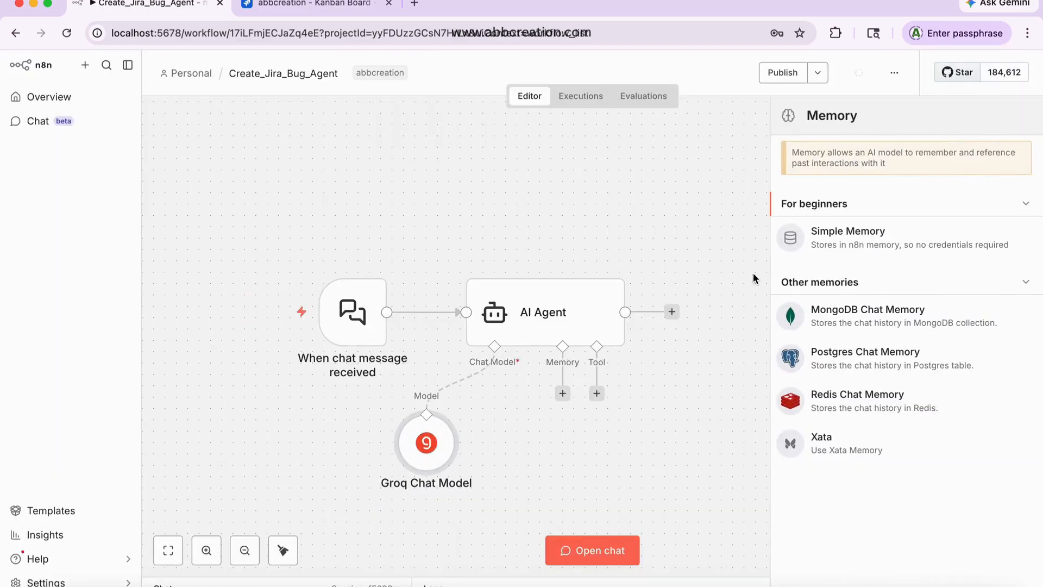
pyautogui.click(839, 242)
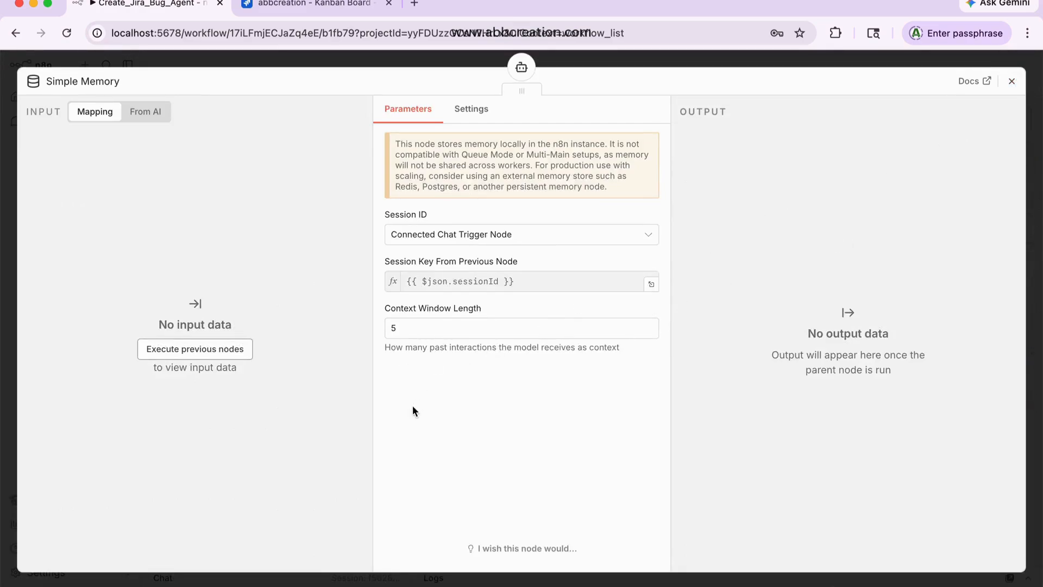
pyautogui.click(1011, 82)
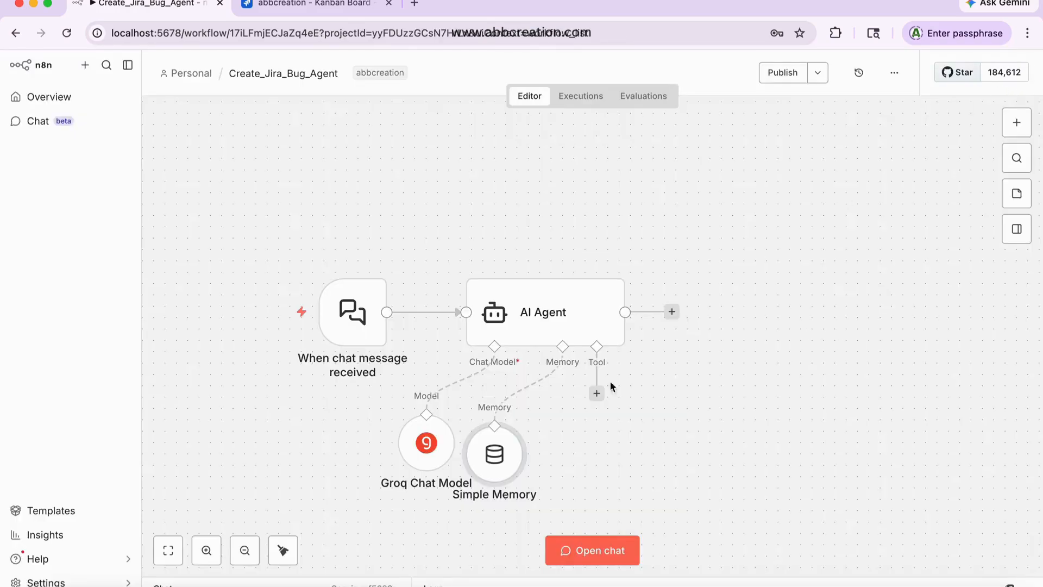
pyautogui.moveTo(504, 461); pyautogui.dragTo(516, 450)
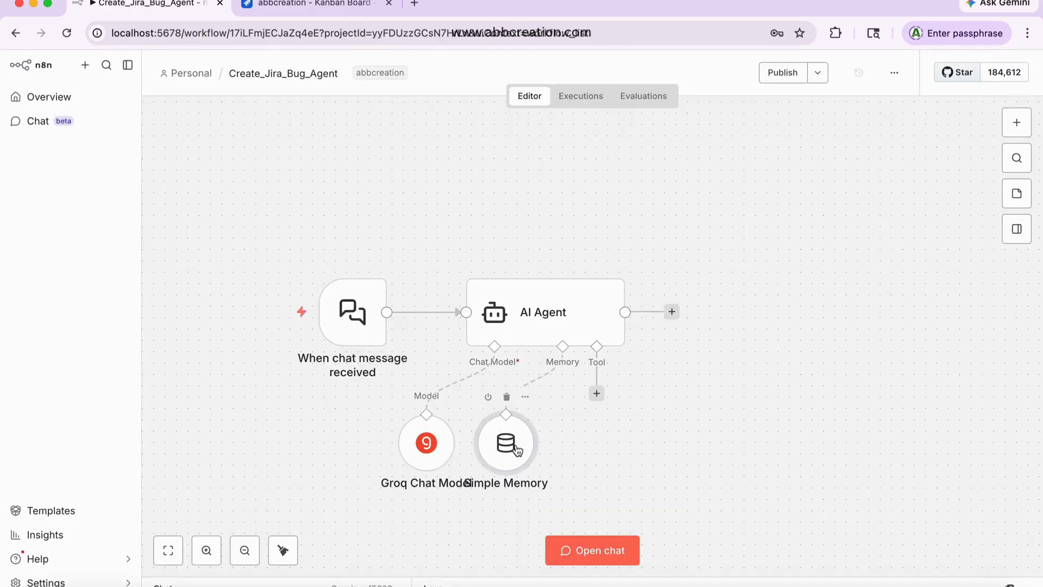
# - Add the Jira Software Tool to the AI Agent with the Create an issue action
pyautogui.click(596, 393)
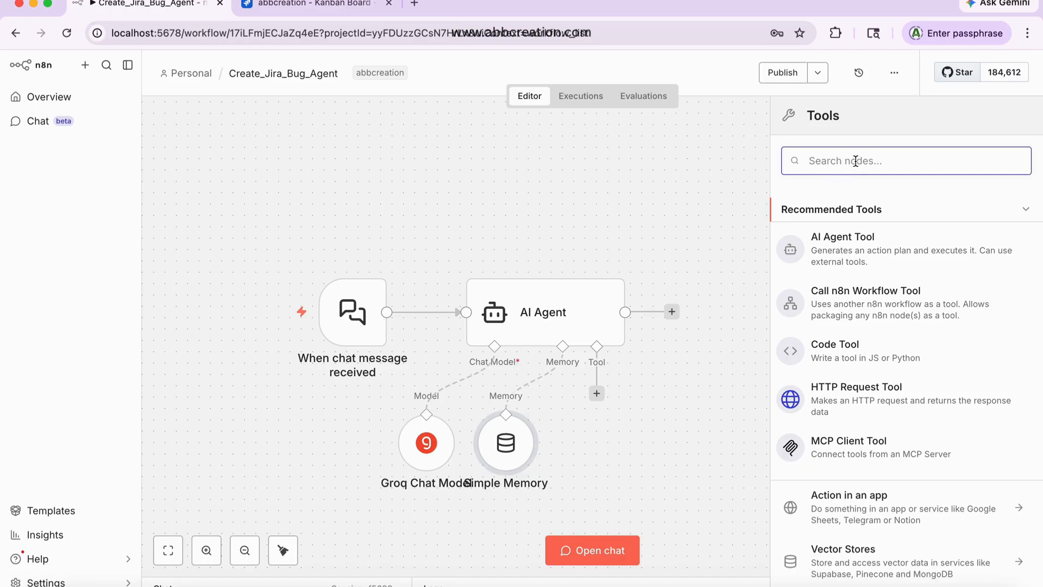
pyautogui.write('jir')
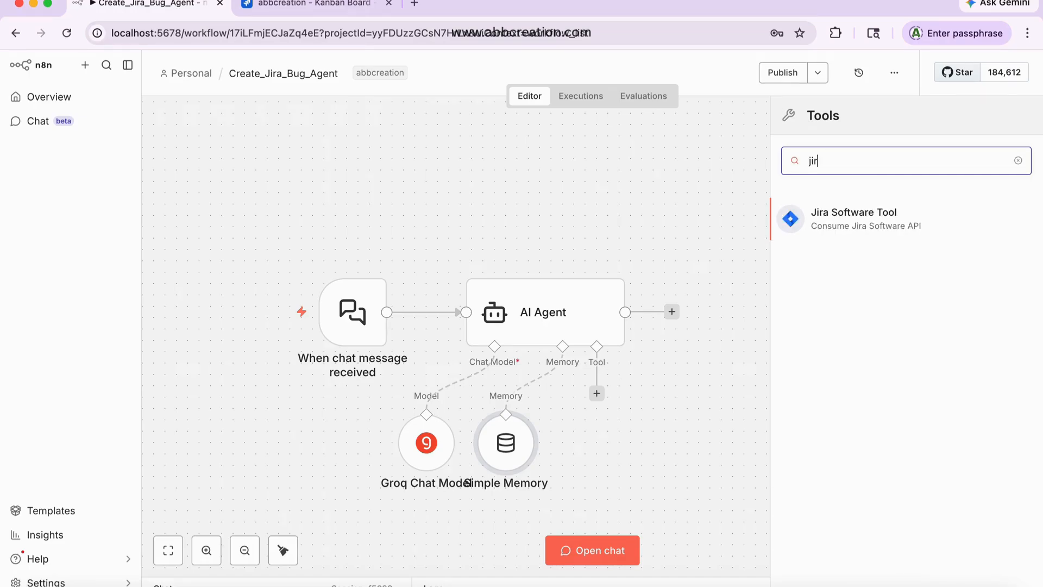
pyautogui.click(853, 213)
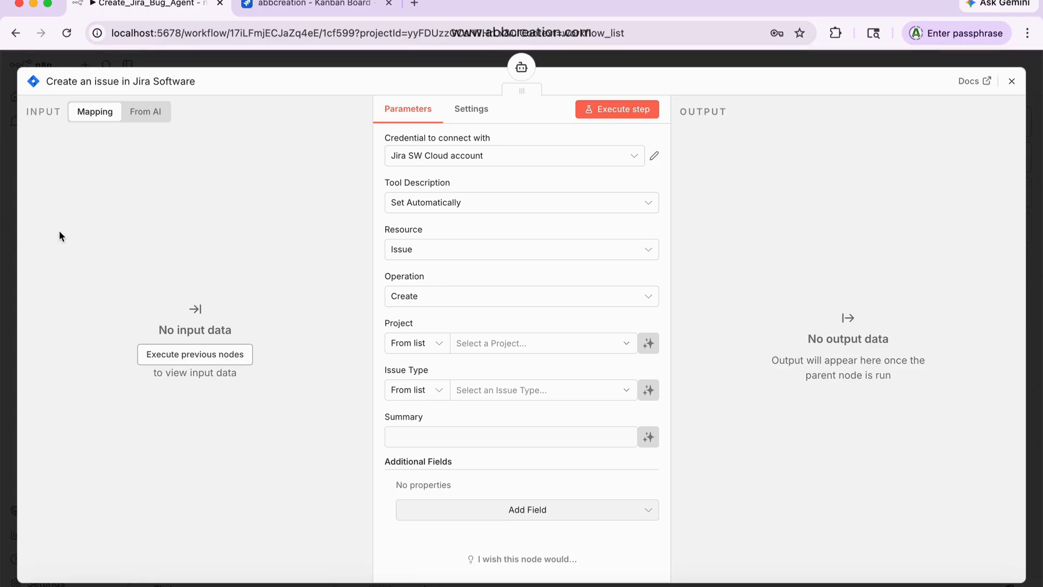
# - Create a new Jira SW Cloud credential with the Cloud connection and enter the Jira account's email
pyautogui.click(636, 163)
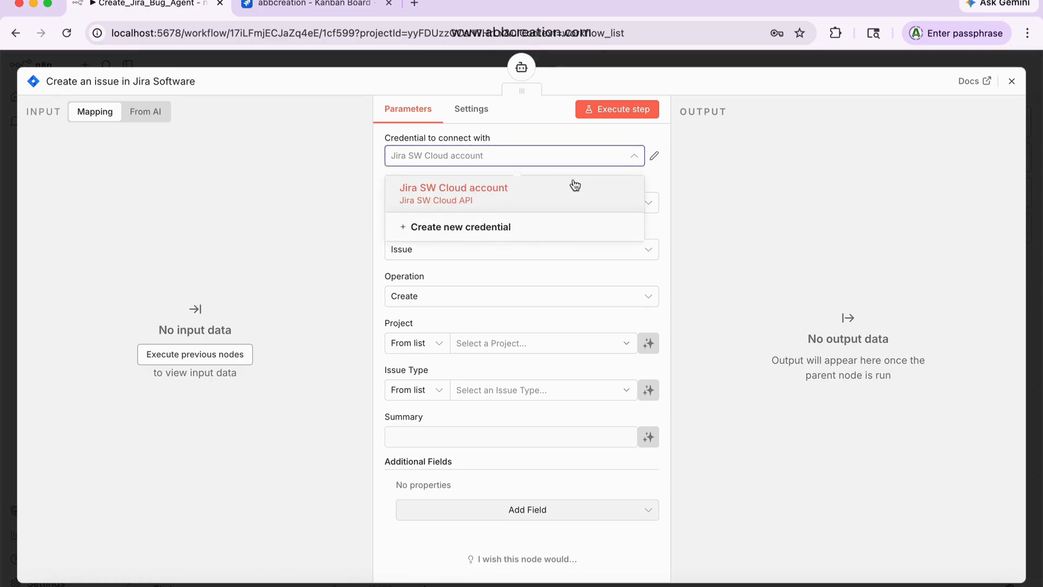
pyautogui.click(474, 230)
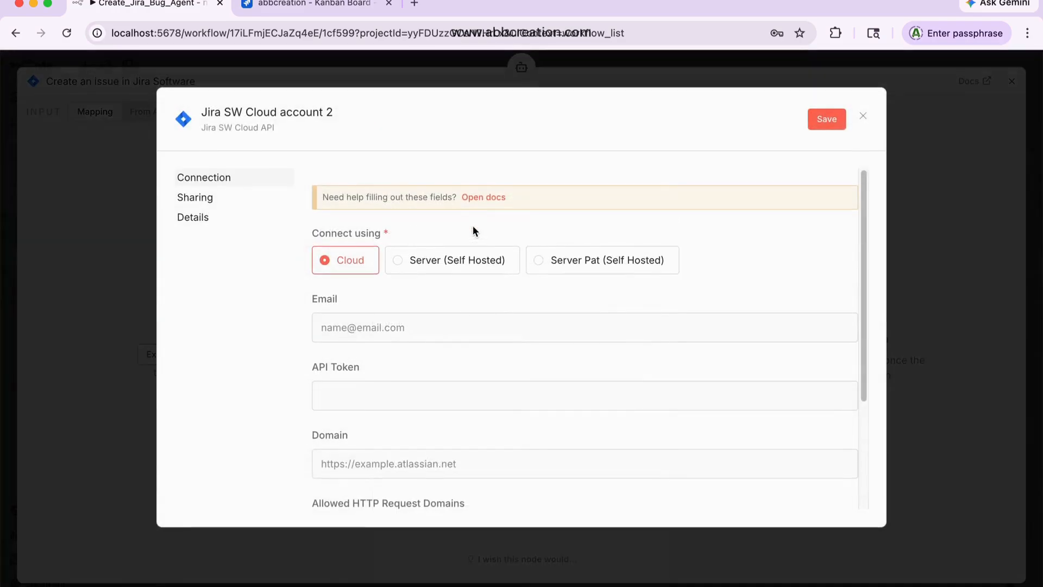
pyautogui.click(437, 328)
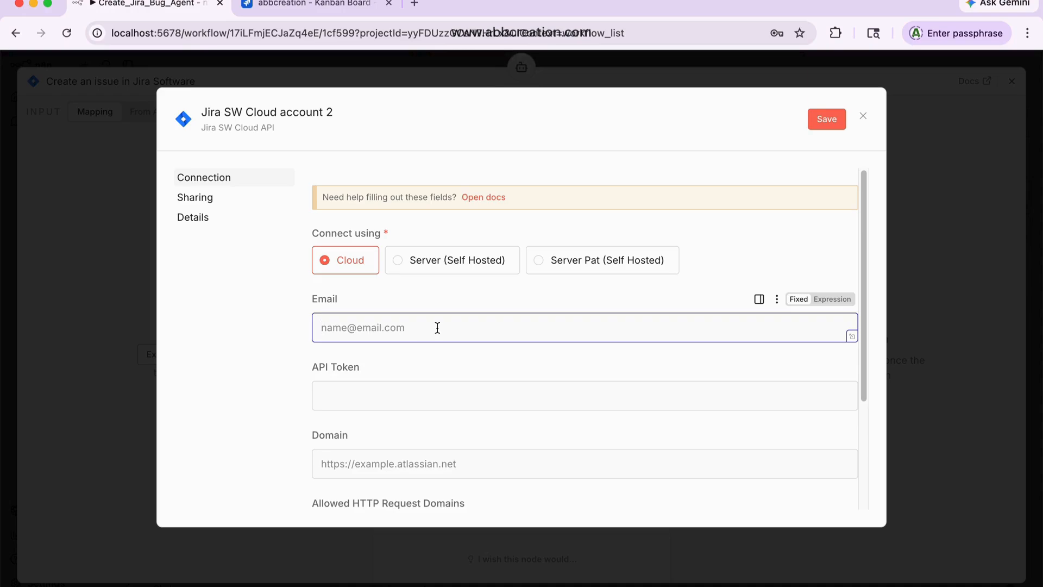
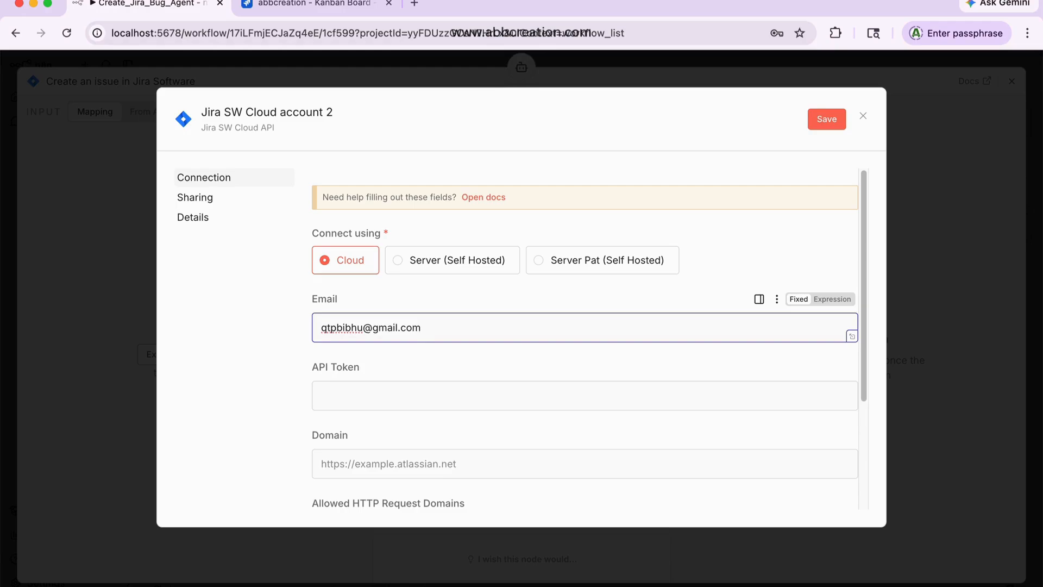
# - Search the web for "jira api token" in a new browser tab and open the Atlassian account's API token management page
pyautogui.click(392, 392)
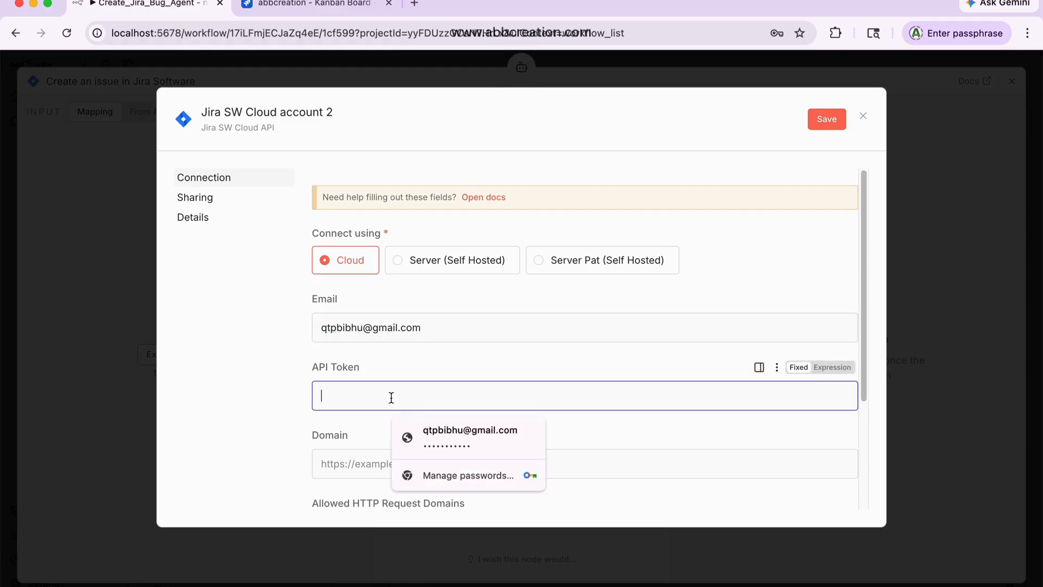
pyautogui.click(337, 7)
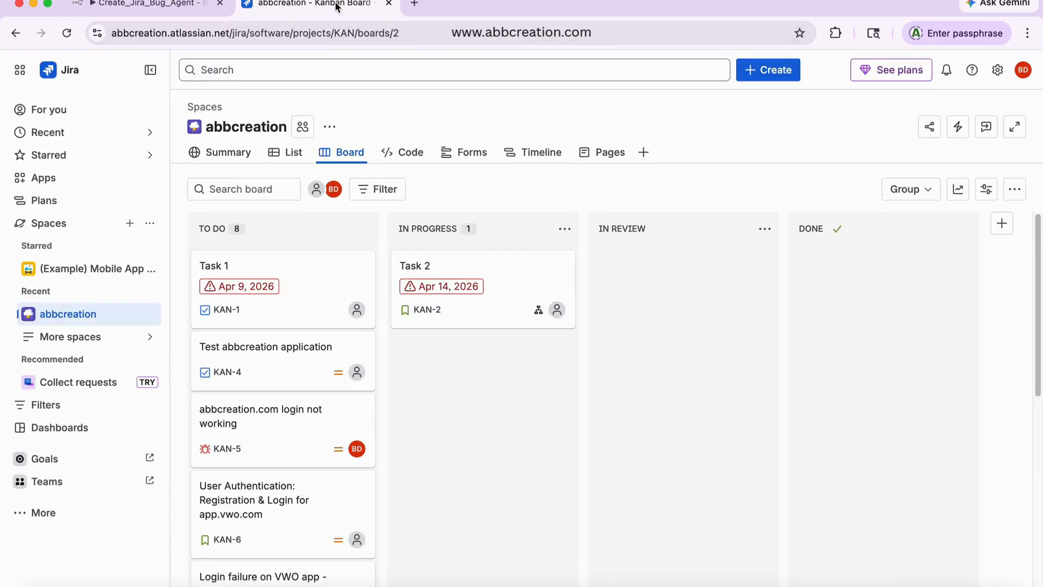
pyautogui.click(416, 4)
pyautogui.write('jir')
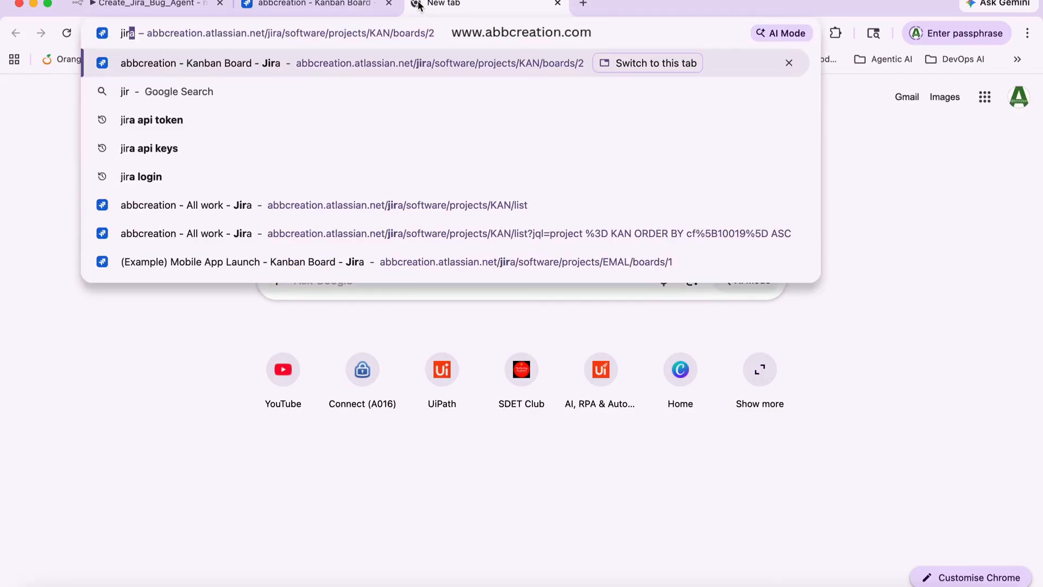
pyautogui.write('a')
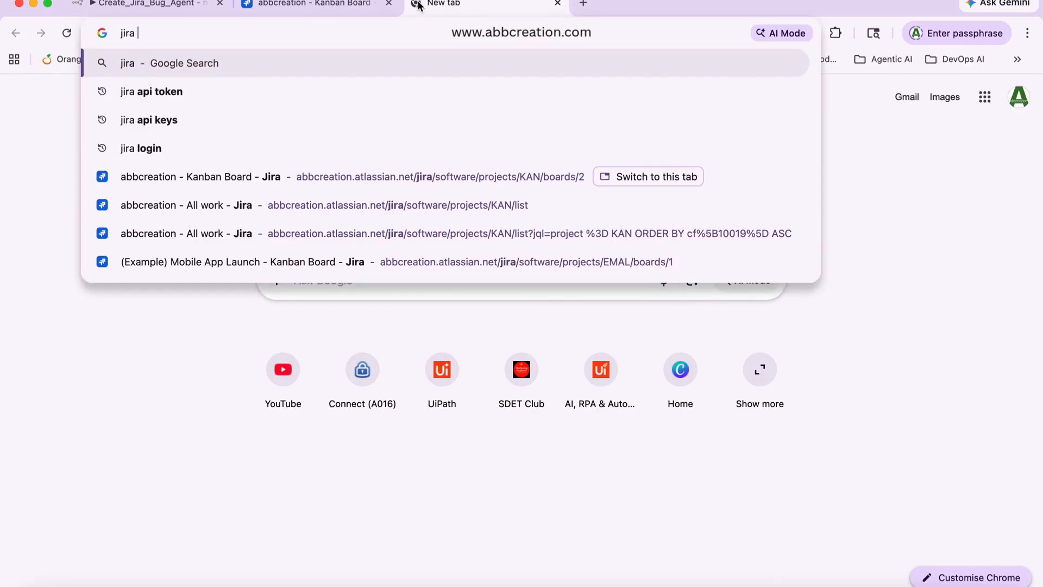
pyautogui.click(158, 91)
pyautogui.scroll(-2, 379, 251)
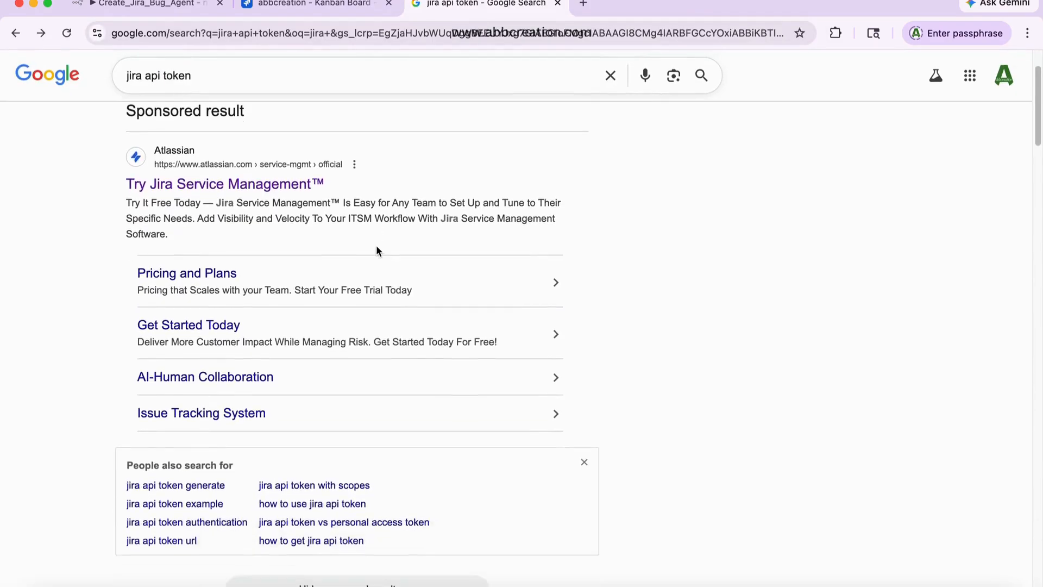
pyautogui.scroll(-6, 376, 246)
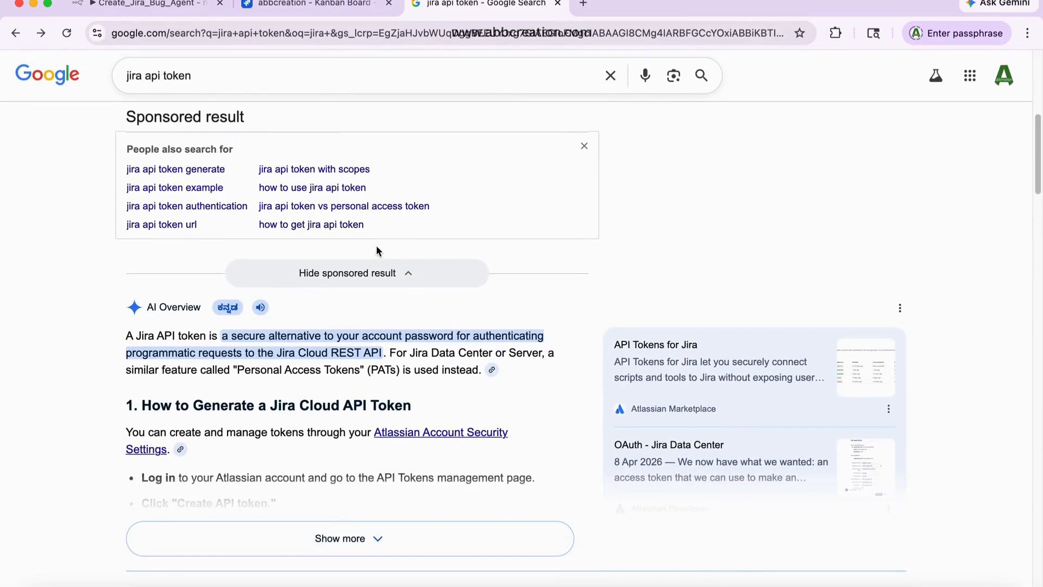
pyautogui.scroll(-1, 376, 246)
pyautogui.click(438, 394)
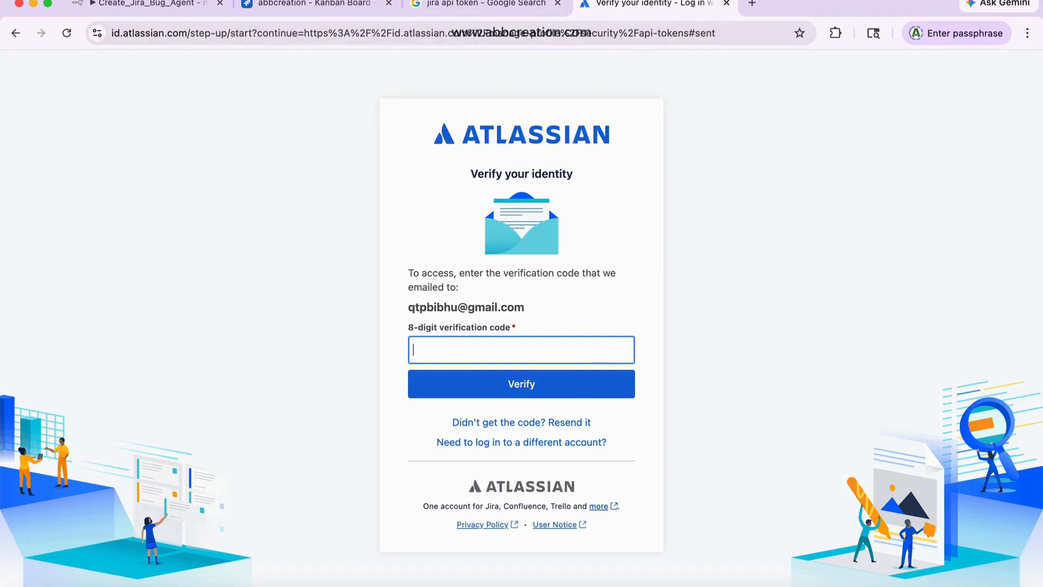
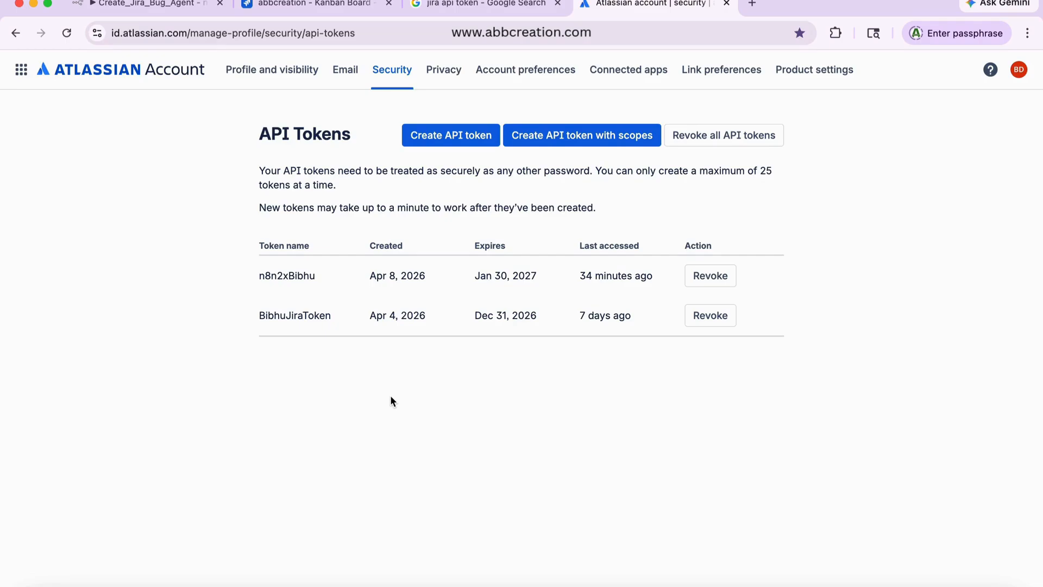
# - Create an Atlassian API token named DemoJiraToken that expires on 6/30/2026
pyautogui.click(443, 141)
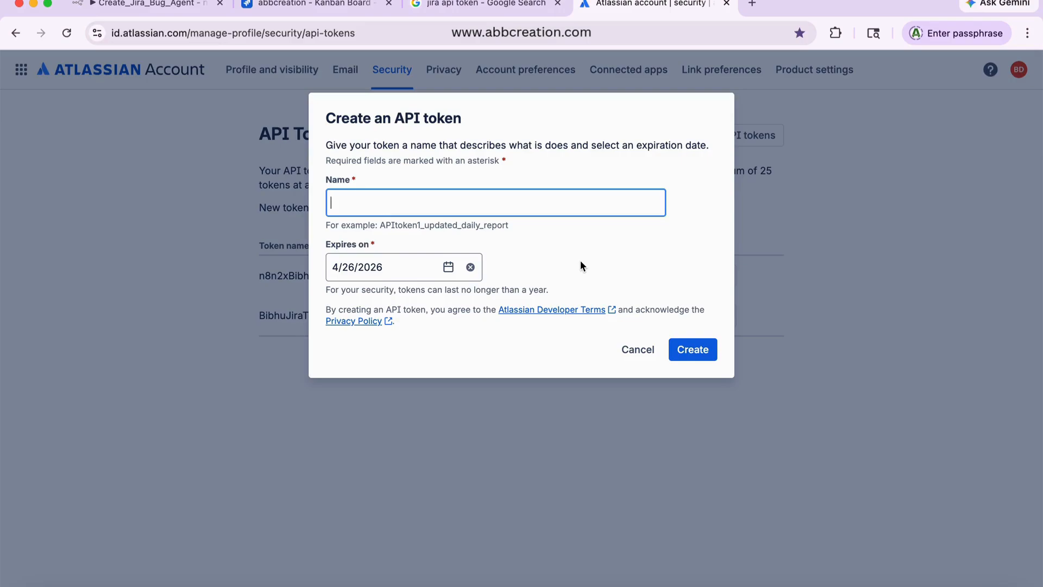
pyautogui.write('DemoJiraToken')
pyautogui.click(449, 268)
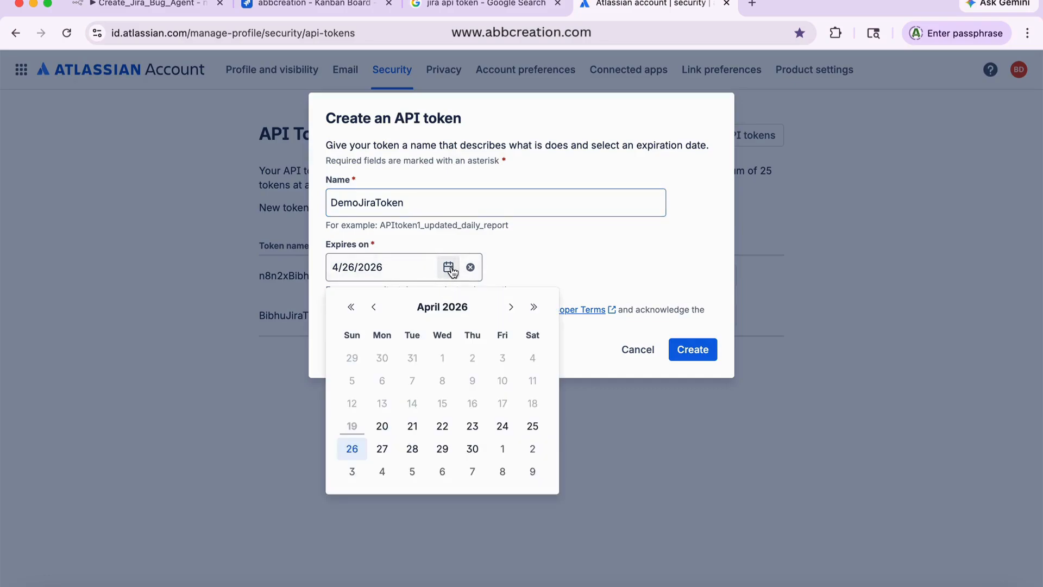
pyautogui.click(509, 307)
pyautogui.click(509, 307)
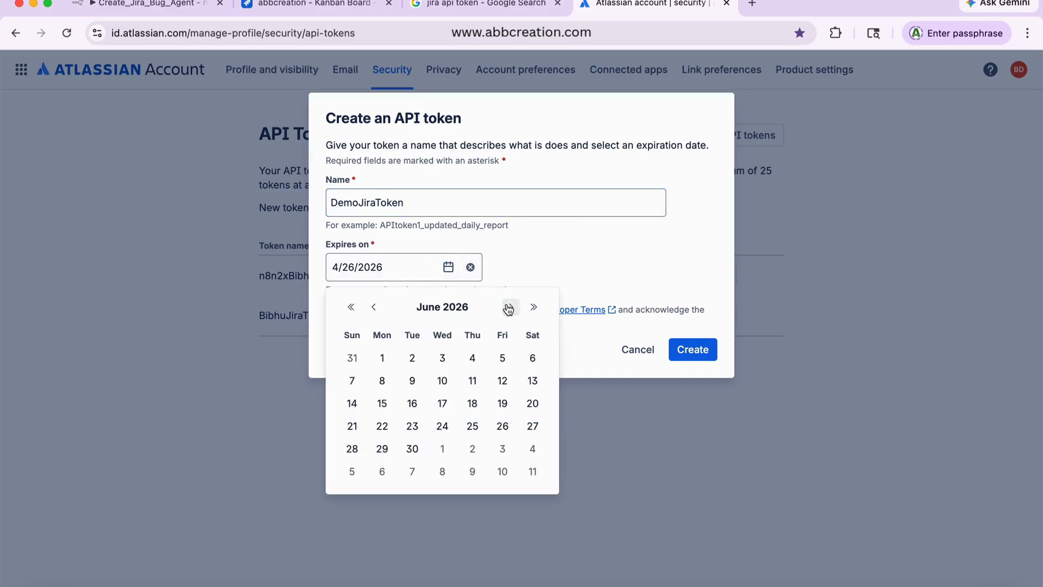
pyautogui.click(415, 452)
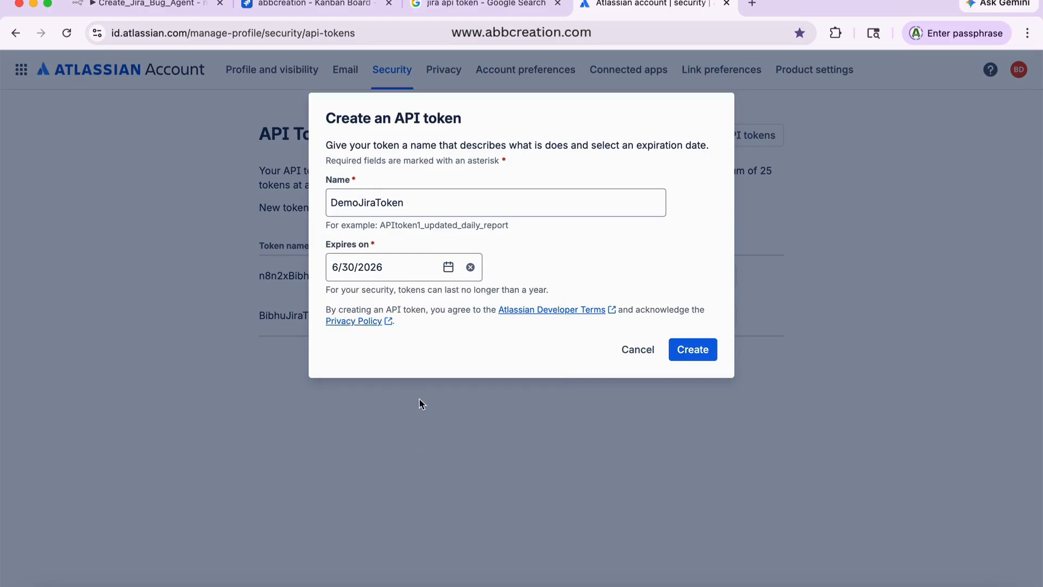
pyautogui.click(682, 354)
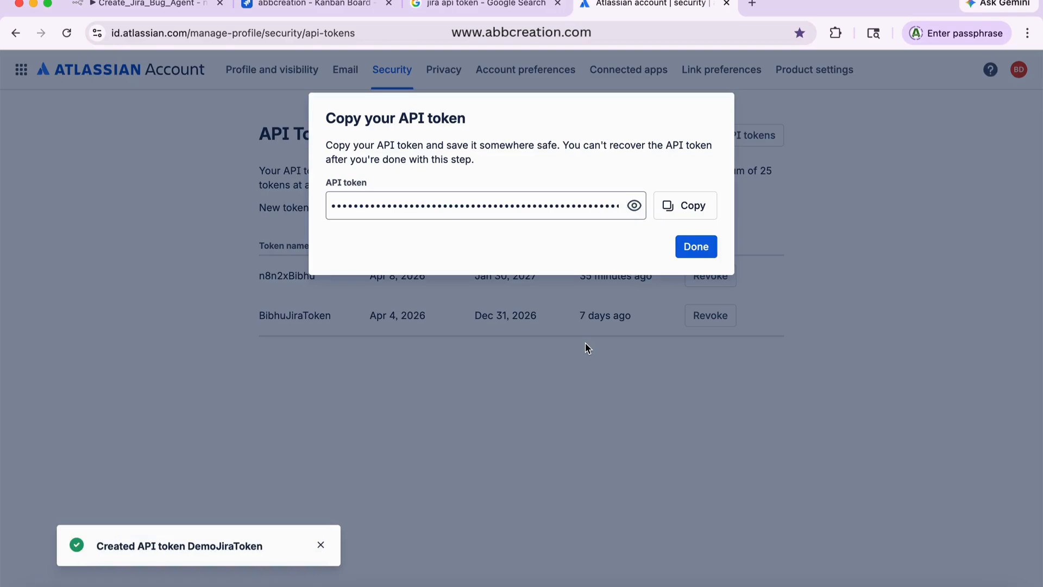
# - Copy the new API token and paste it into the API Token field of the n8n Jira credential
pyautogui.click(700, 211)
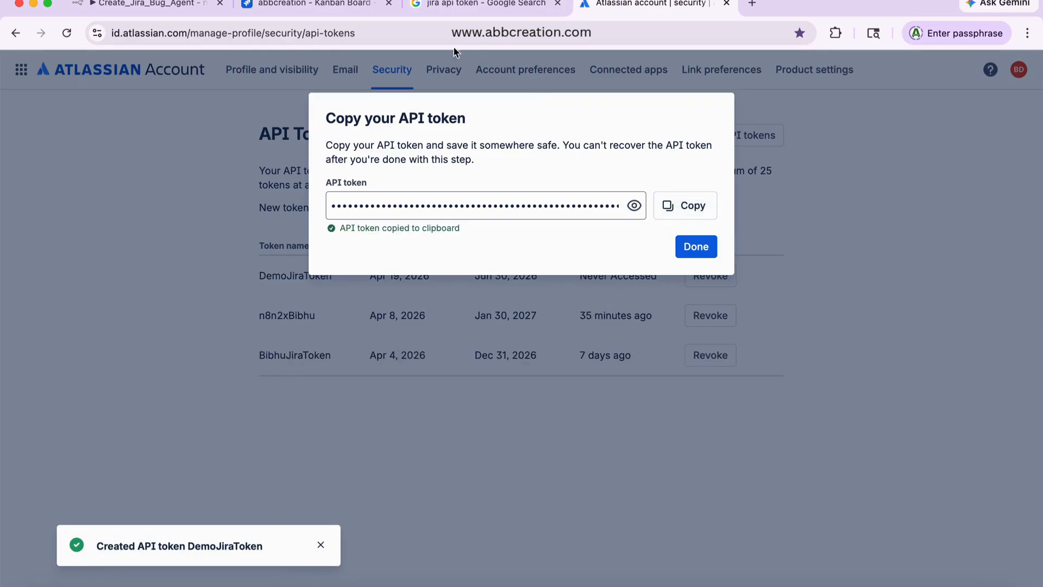
pyautogui.click(146, 8)
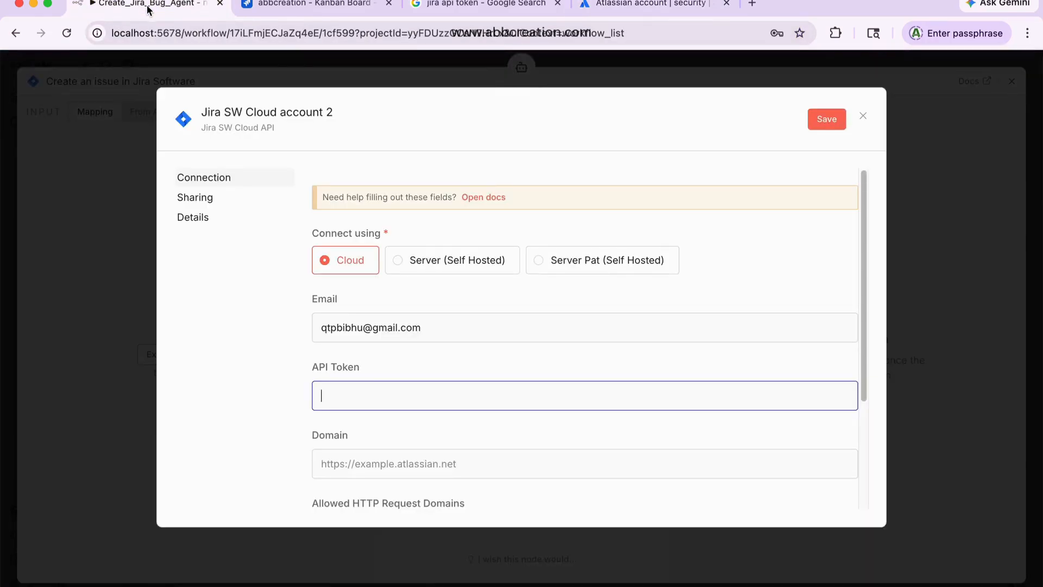
pyautogui.click(374, 393)
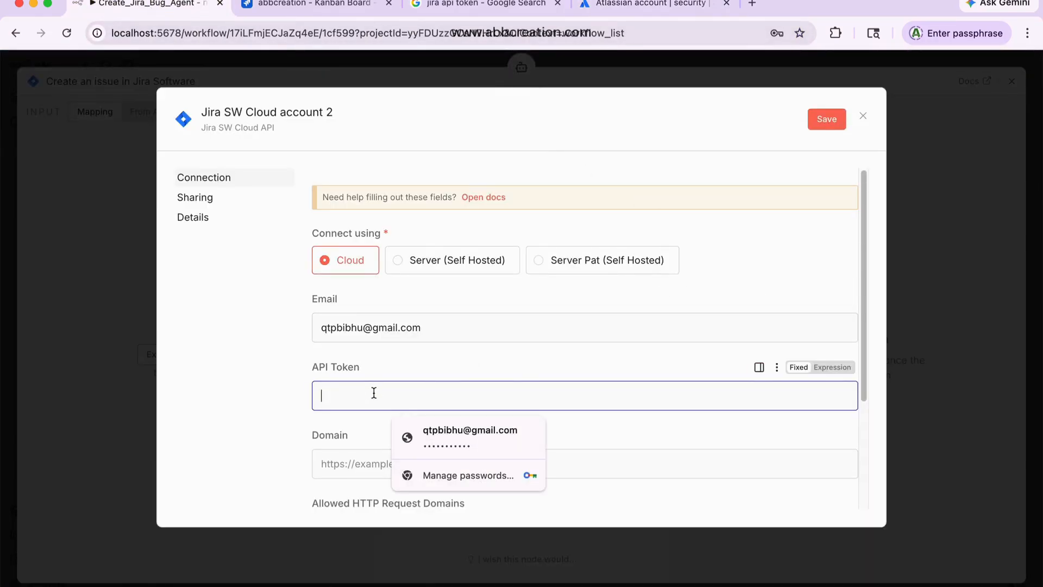
pyautogui.press('super+v')
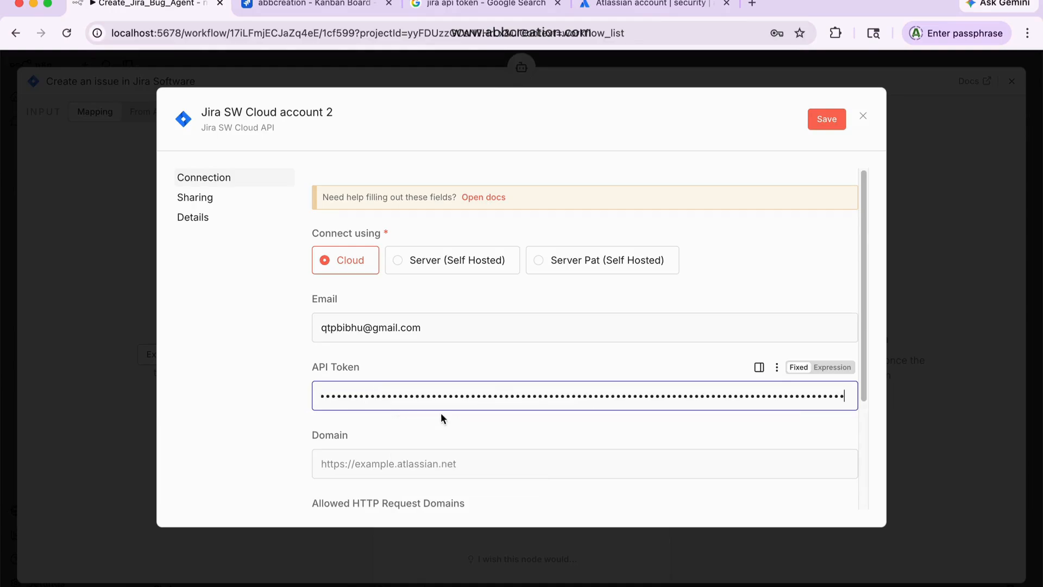
pyautogui.scroll(-3, 480, 370)
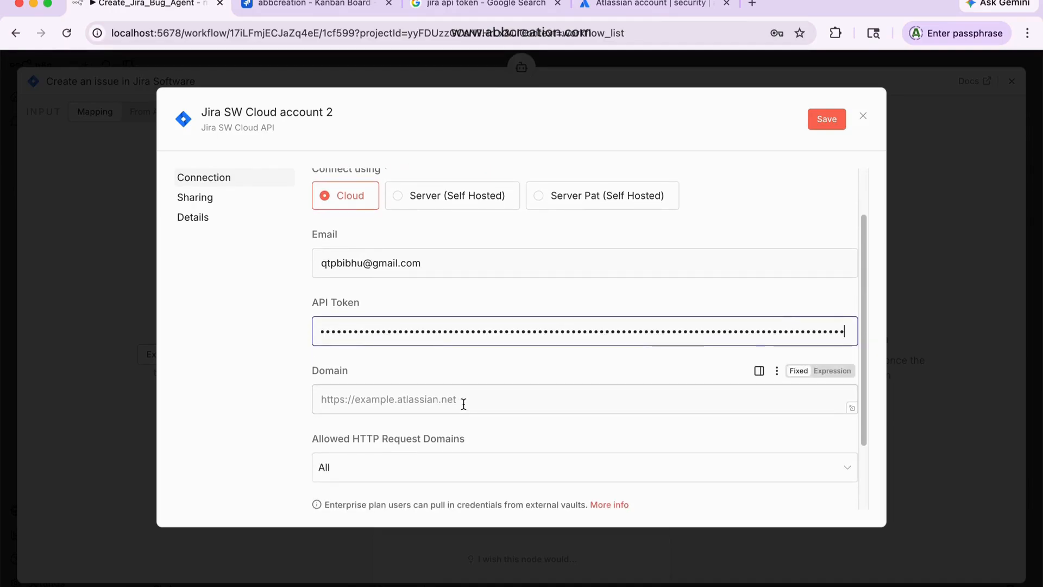
pyautogui.click(408, 586)
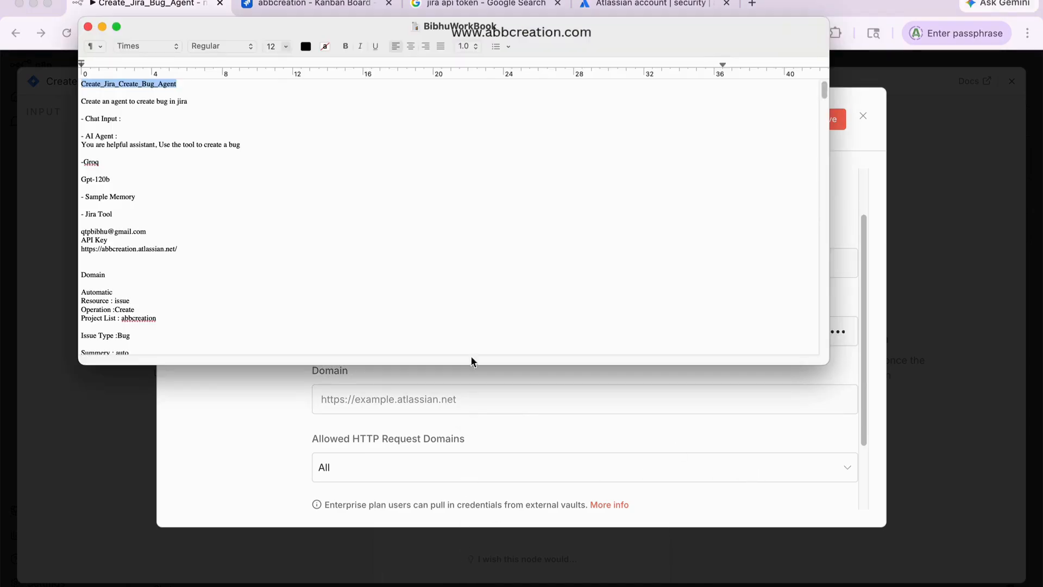
pyautogui.scroll(-1, 188, 212)
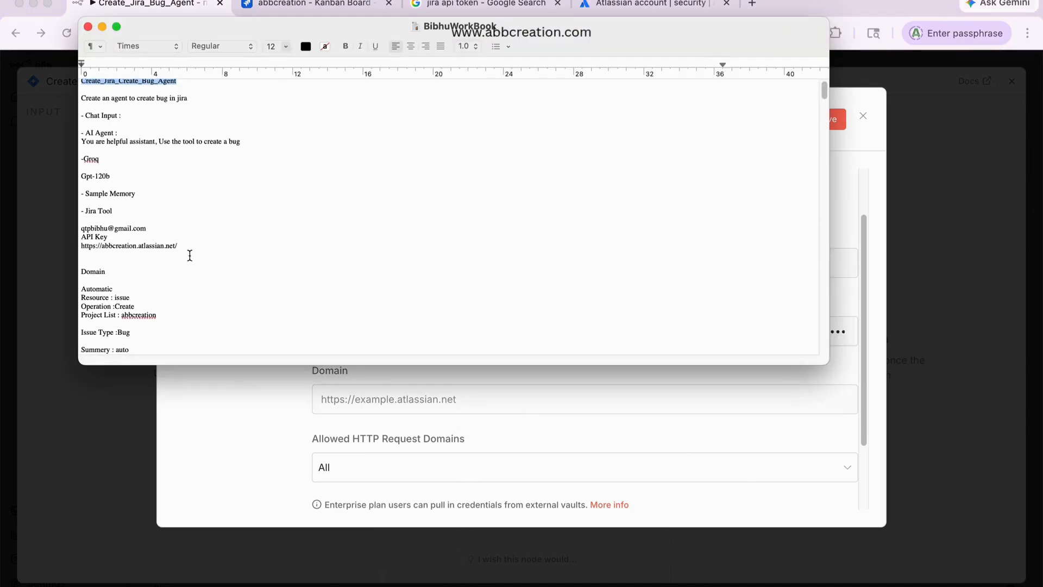
pyautogui.moveTo(188, 243); pyautogui.dragTo(80, 246)
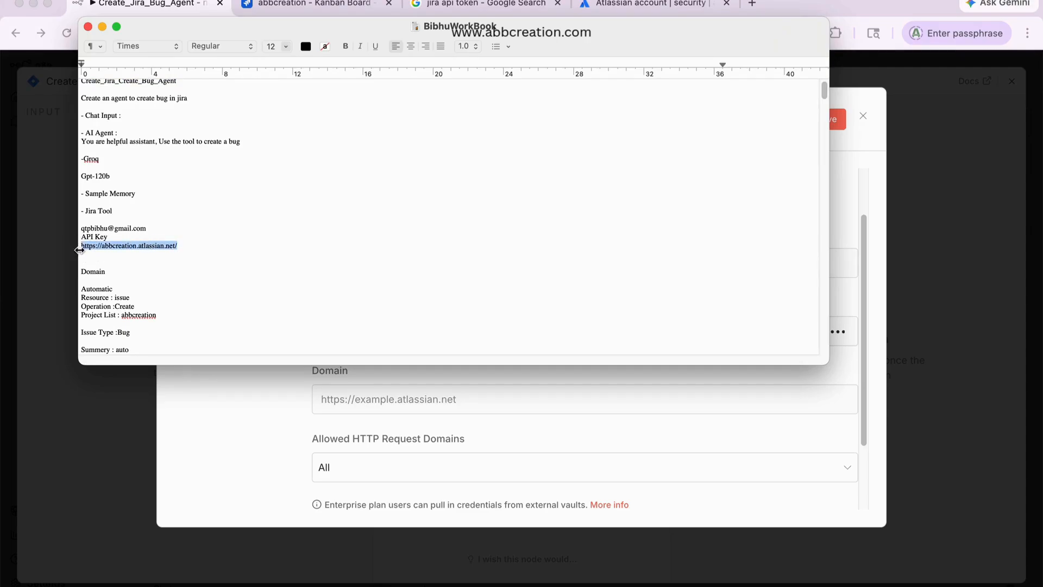
pyautogui.click(396, 403)
pyautogui.click(399, 395)
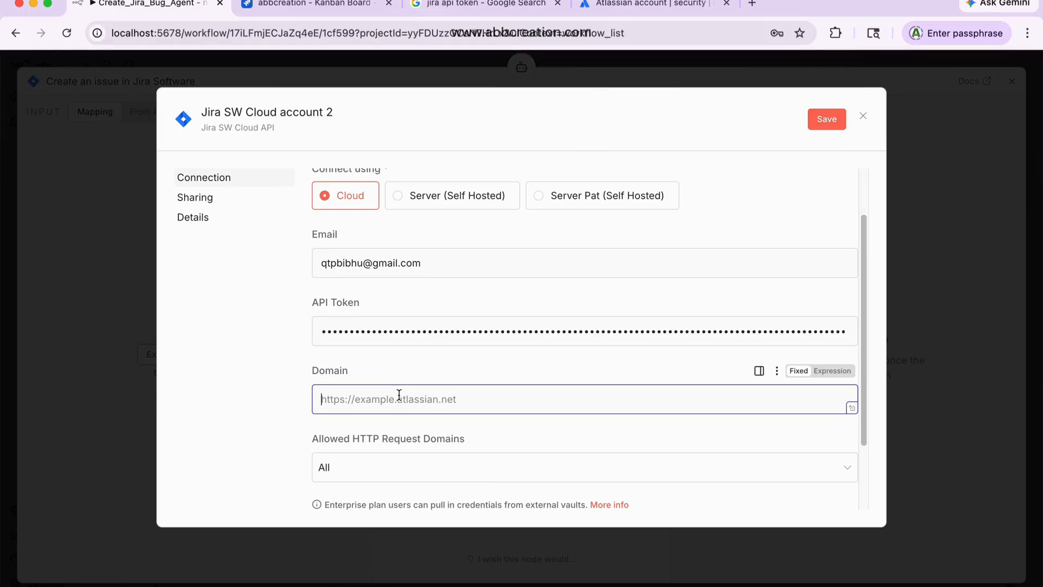
pyautogui.press('super+v')
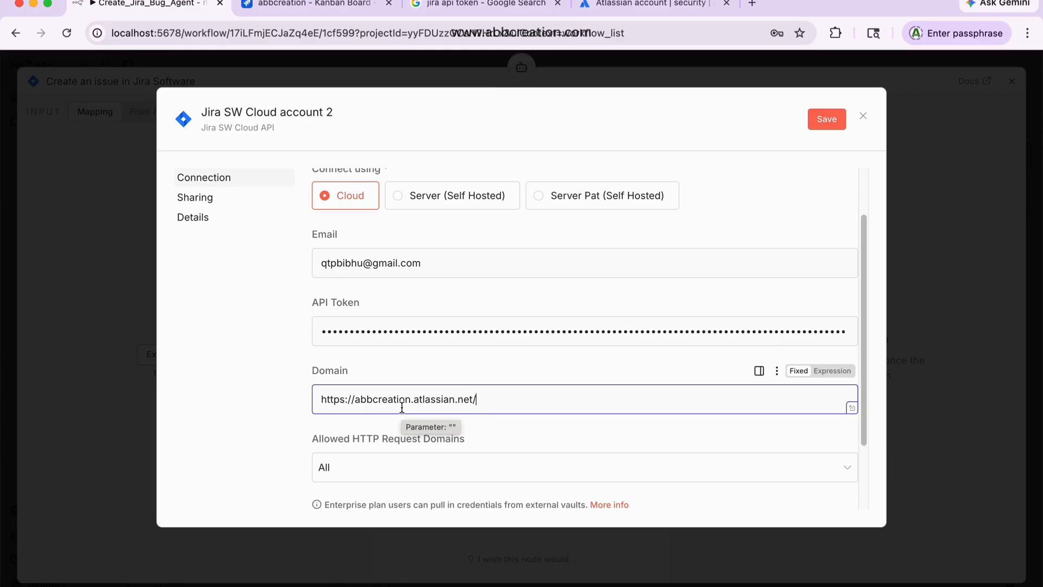
# - Rename the credential to Jira Connect Demo and save it, declining the browser's offer to update the stored password
pyautogui.scroll(-3, 667, 276)
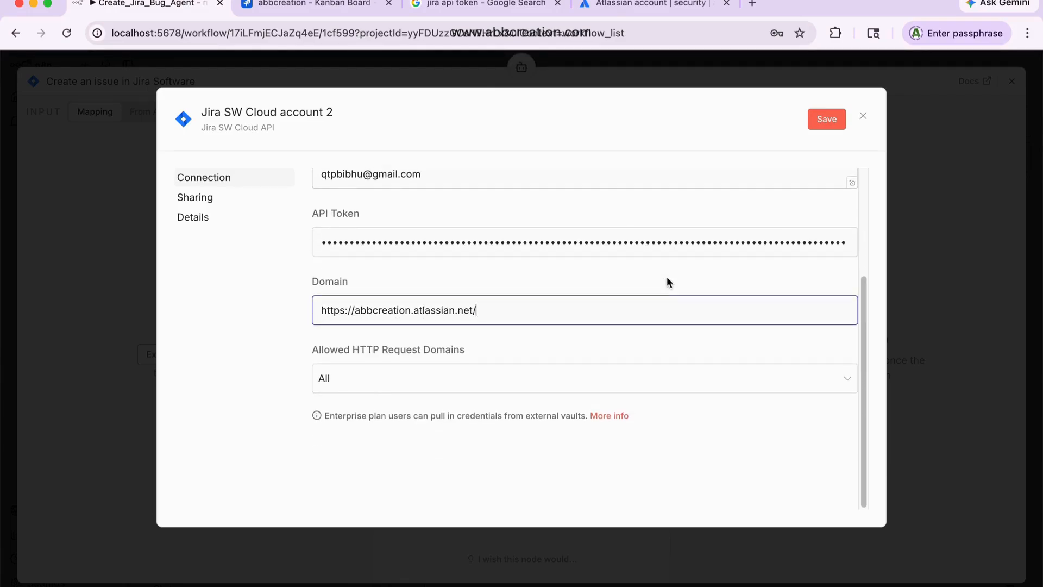
pyautogui.scroll(5, 667, 276)
pyautogui.click(292, 112)
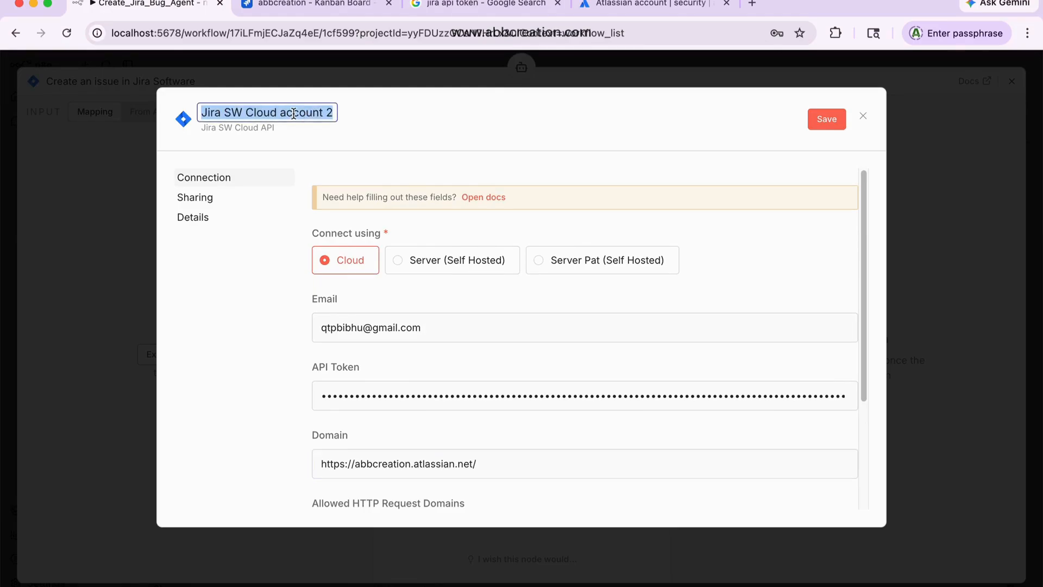
pyautogui.write('Jira')
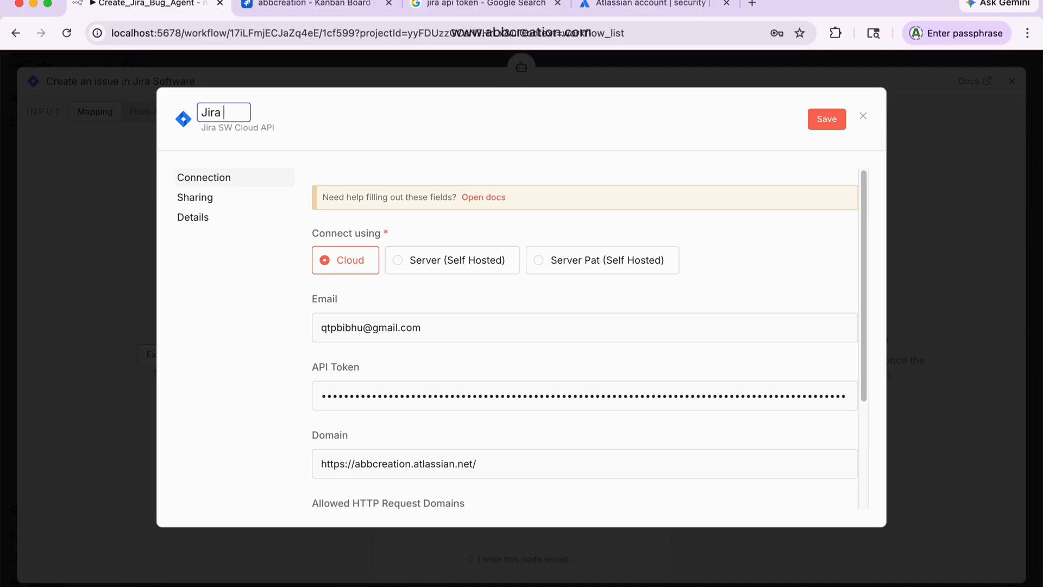
pyautogui.write(' Connect Demo')
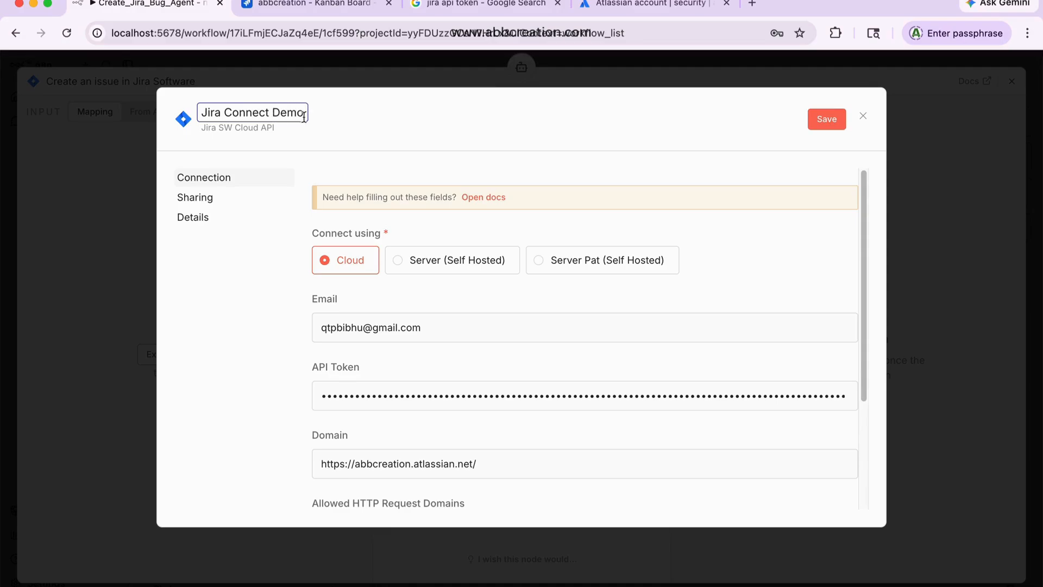
pyautogui.click(829, 119)
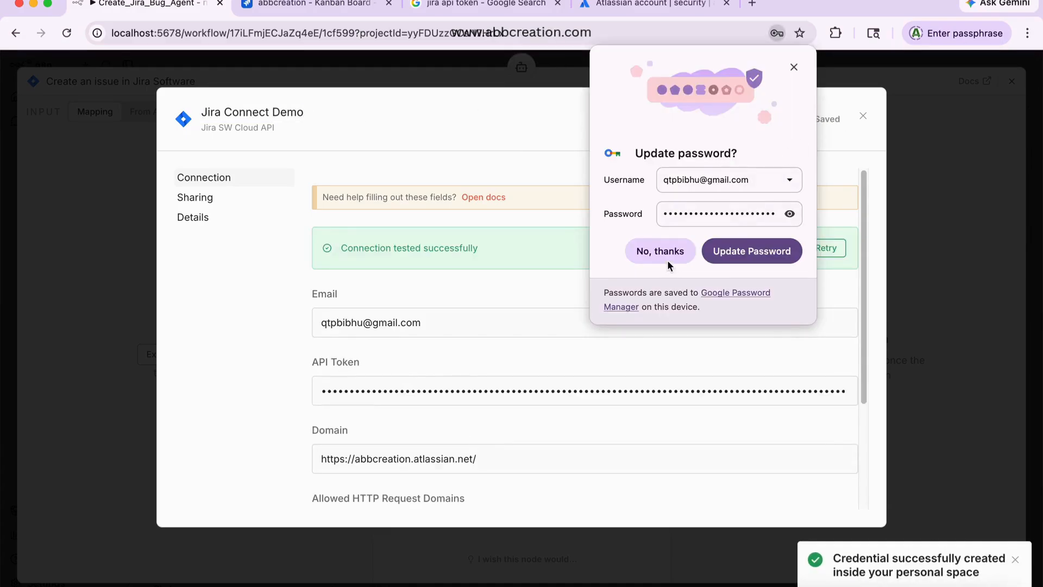
pyautogui.click(662, 251)
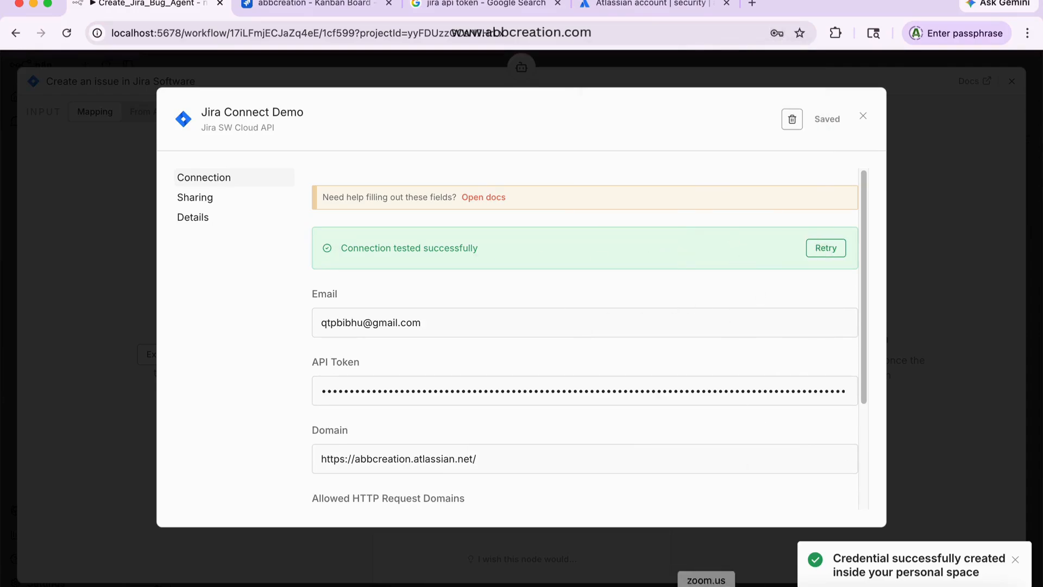
pyautogui.click(864, 117)
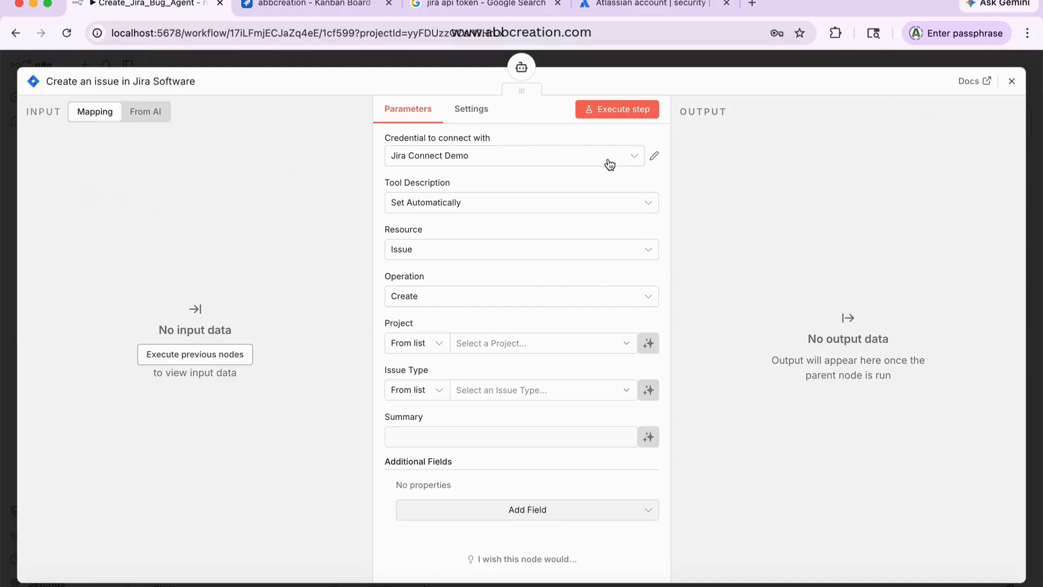
# - Set the Jira tool to the Jira Connect Demo credential, Tool Description to Set Automatically and Operation to Create
pyautogui.click(633, 160)
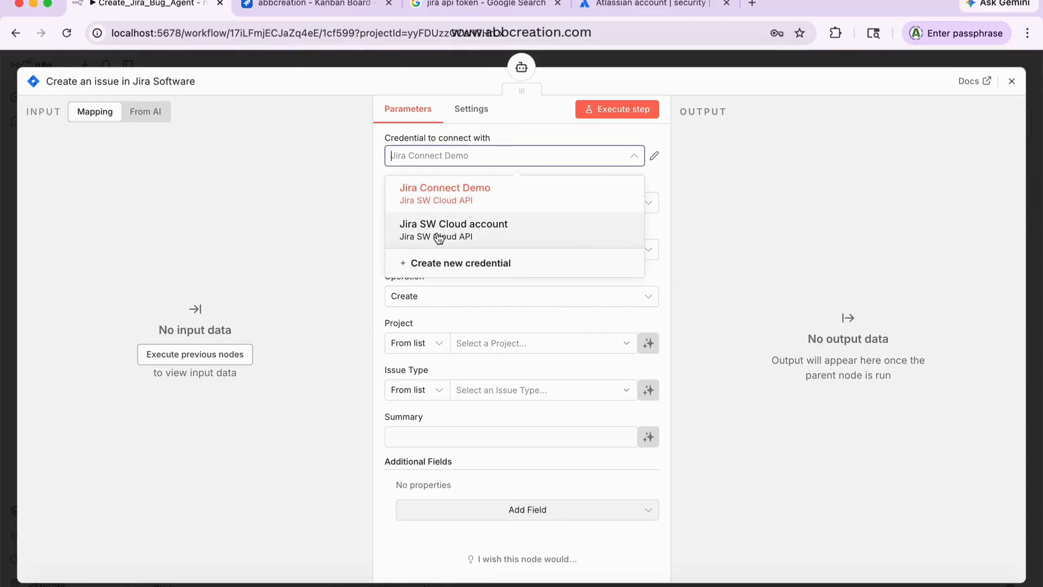
pyautogui.click(444, 201)
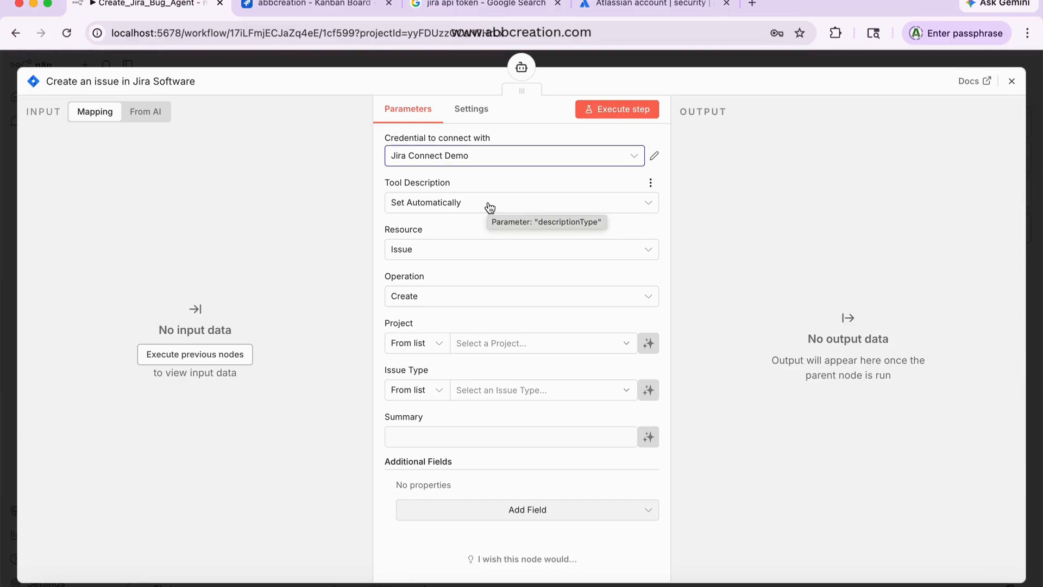
pyautogui.click(488, 205)
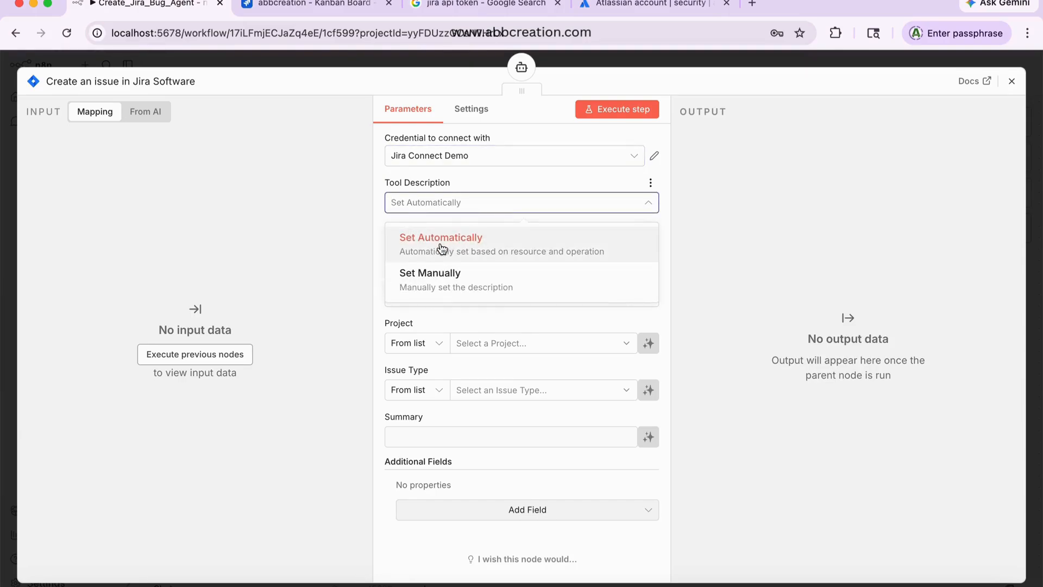
pyautogui.click(443, 248)
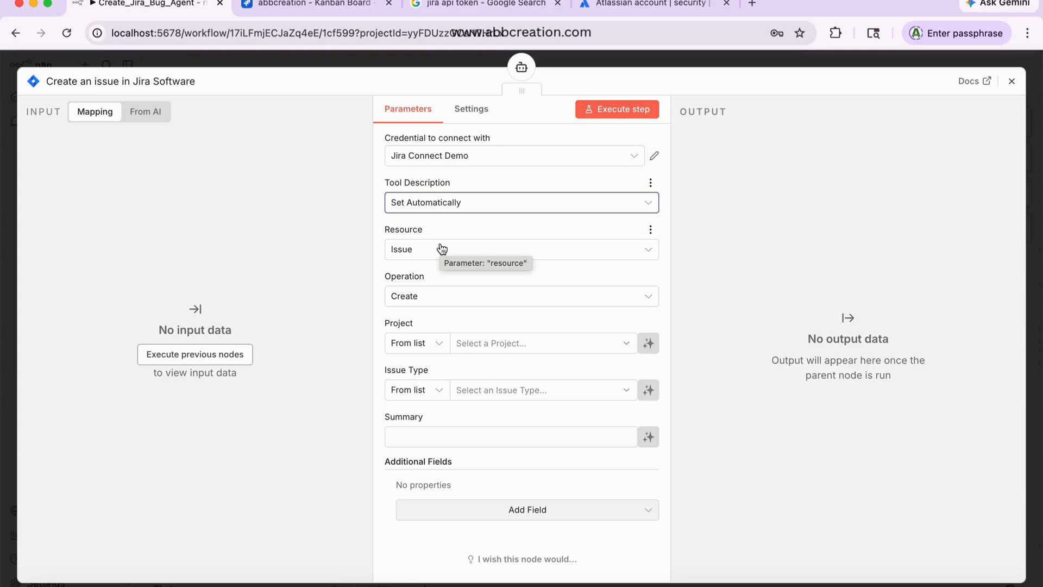
pyautogui.click(429, 304)
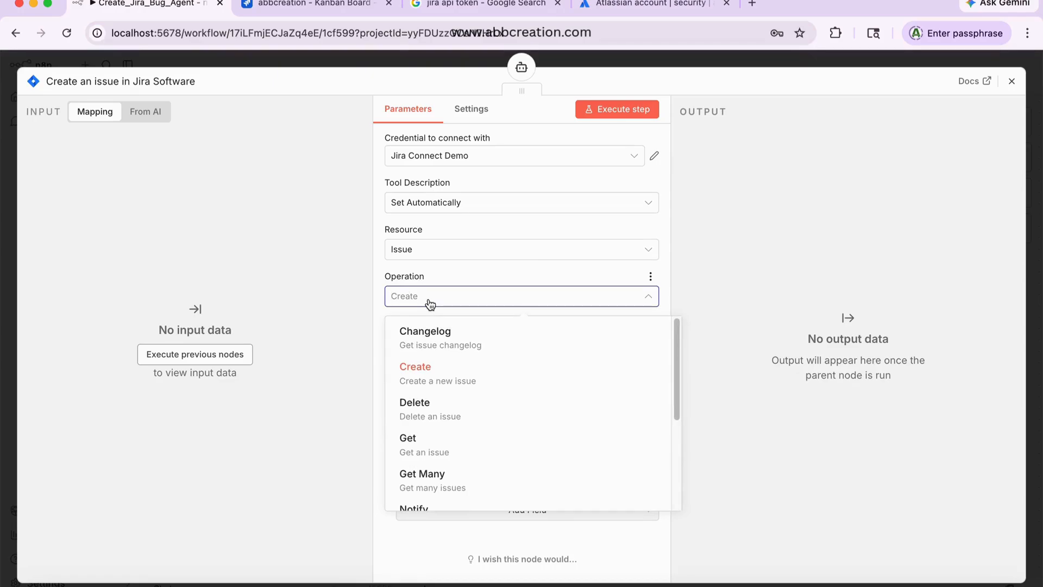
pyautogui.click(422, 378)
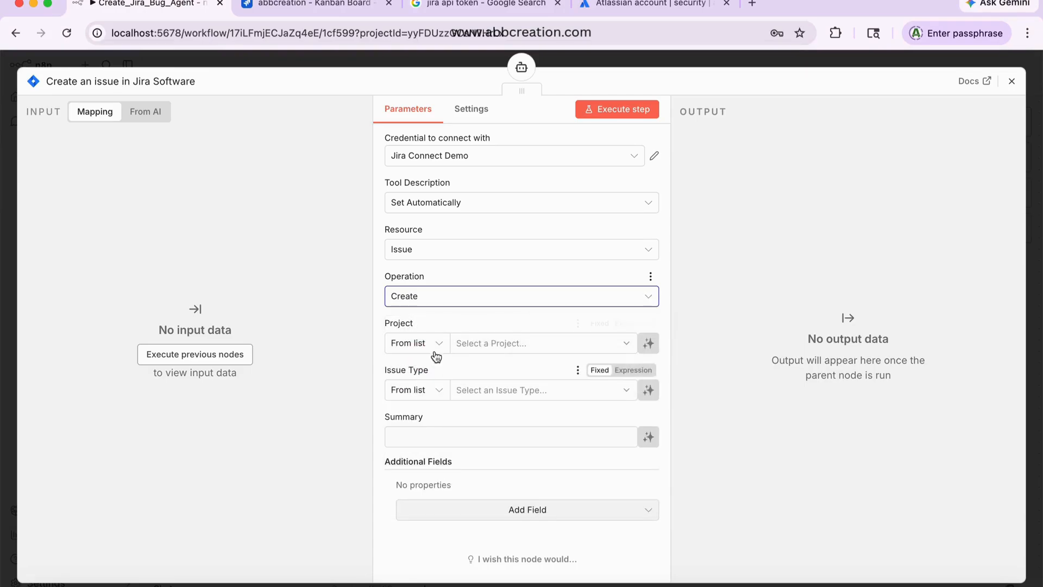
# - Choose abbcreation as the Jira tool's project and Bug as its issue type
pyautogui.click(493, 343)
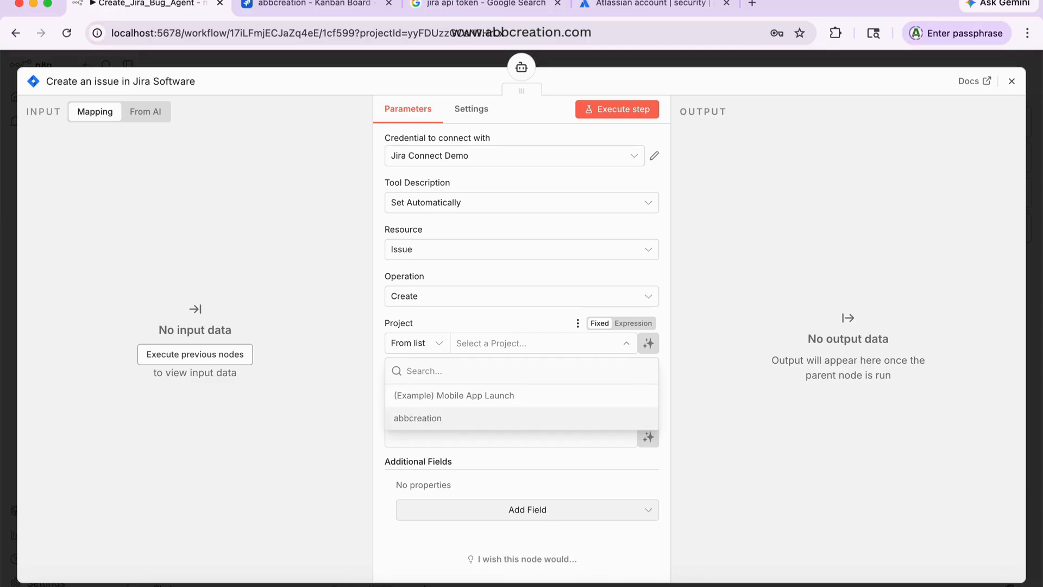
pyautogui.click(419, 417)
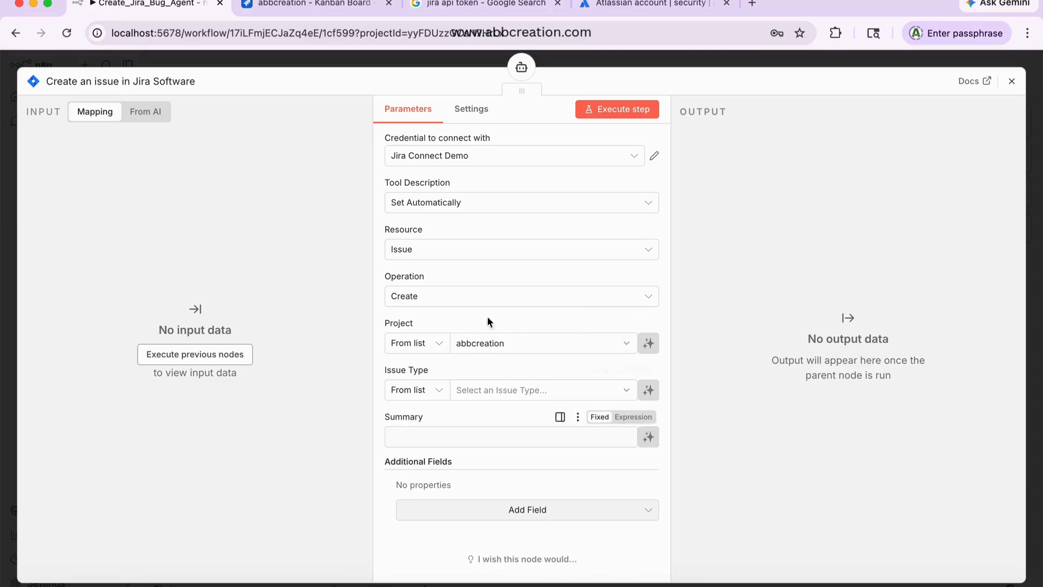
pyautogui.click(494, 391)
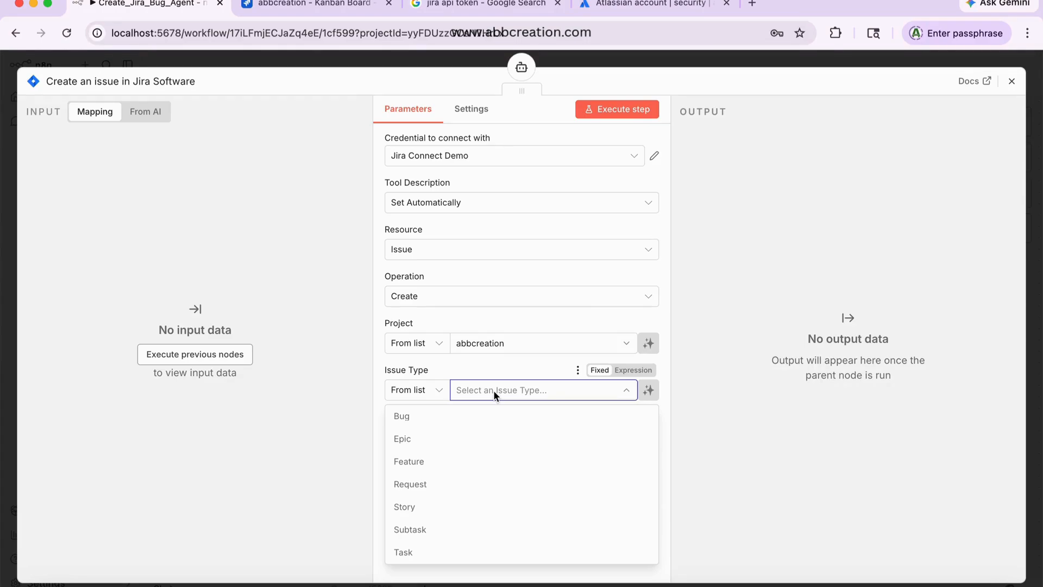
pyautogui.click(401, 419)
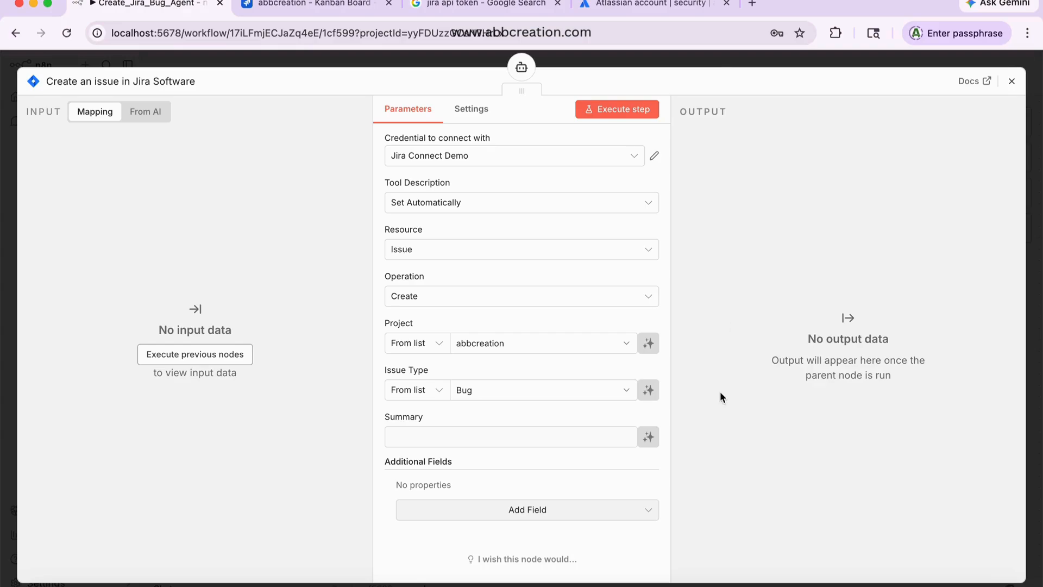
# - Let the model define the Summary and an added Description field, and close the Jira tool's settings
pyautogui.click(648, 437)
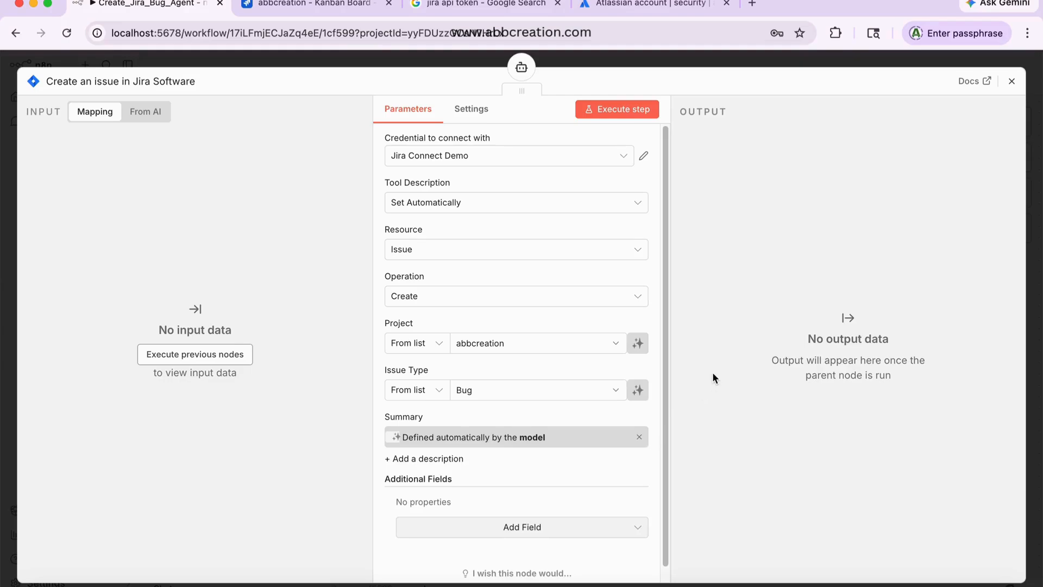
pyautogui.click(521, 528)
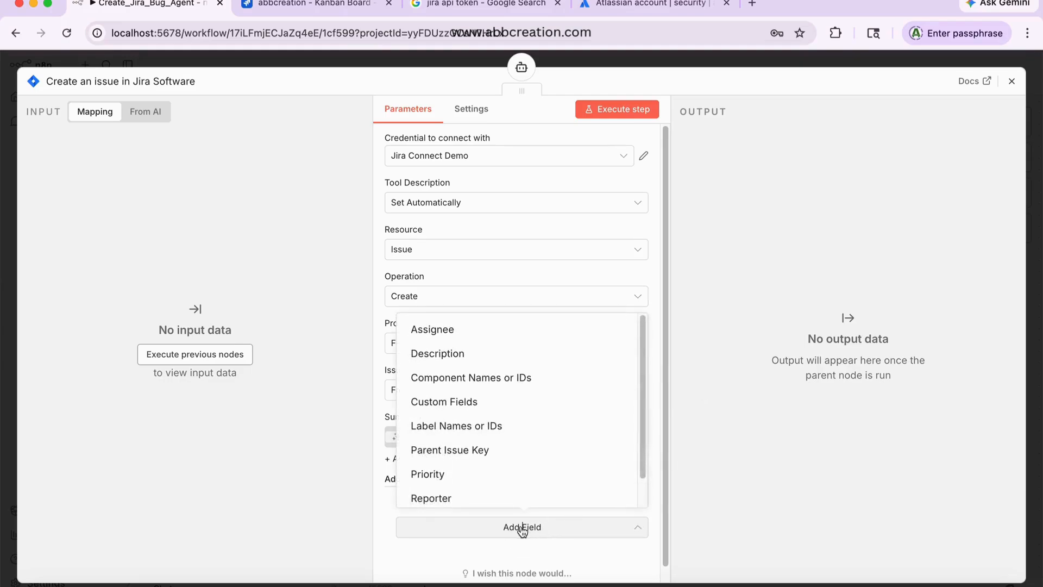
pyautogui.click(447, 358)
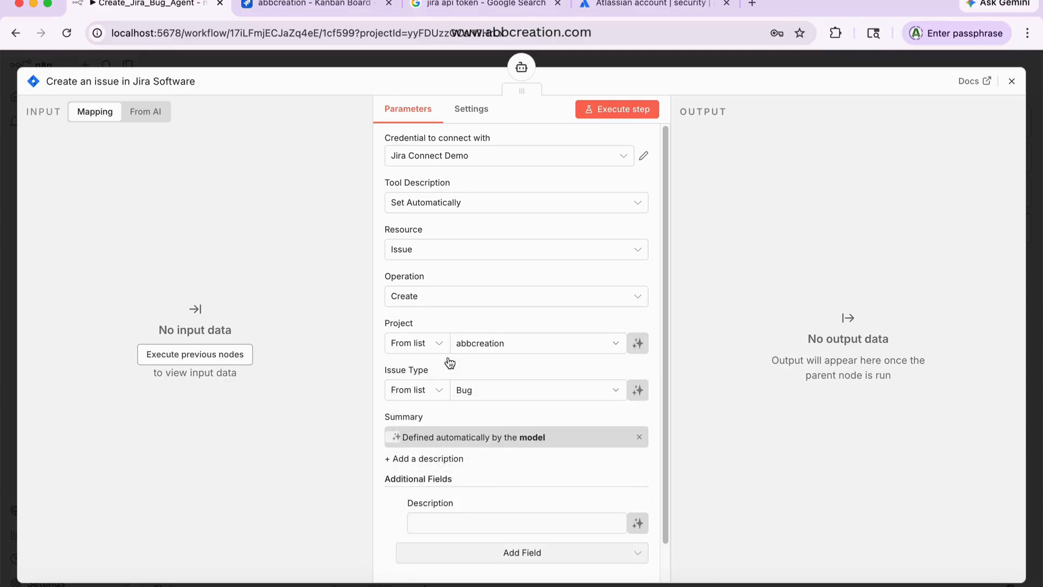
pyautogui.click(638, 523)
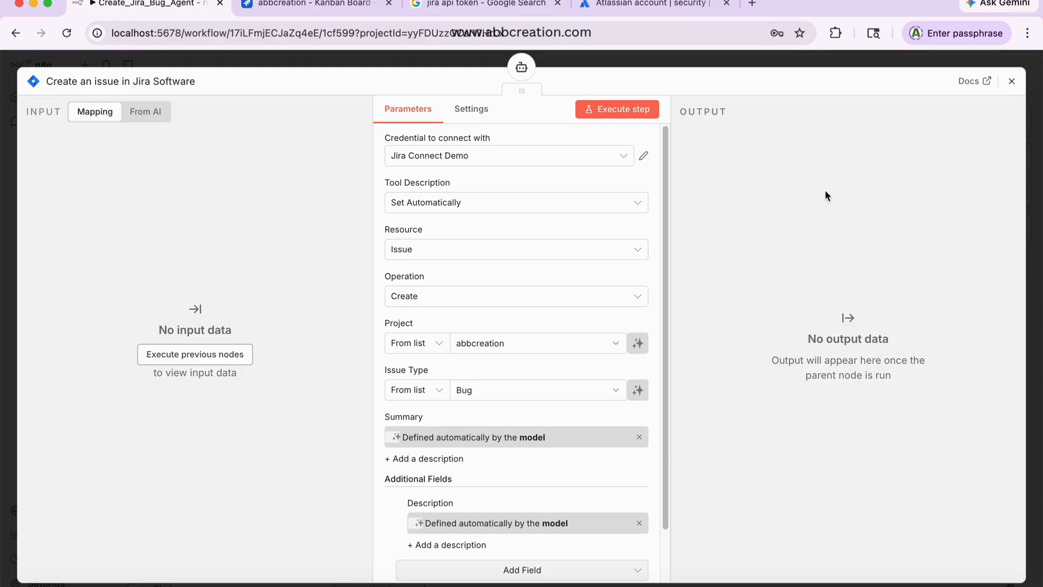
pyautogui.click(1012, 81)
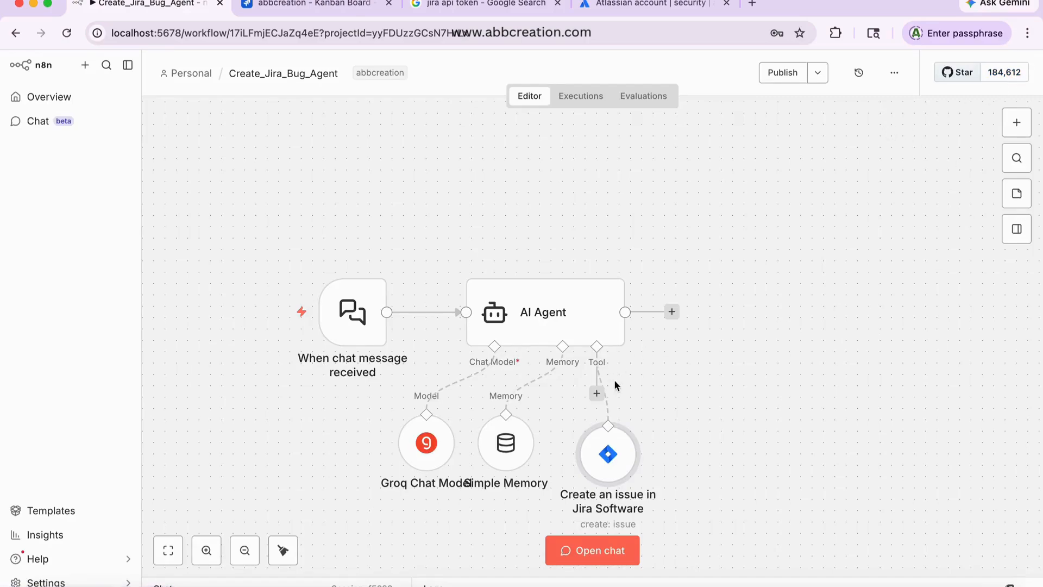
# - Spread out the Jira tool, Simple Memory and Groq Chat Model nodes beneath the AI Agent so their labels do not overlap
pyautogui.moveTo(613, 455); pyautogui.dragTo(658, 435)
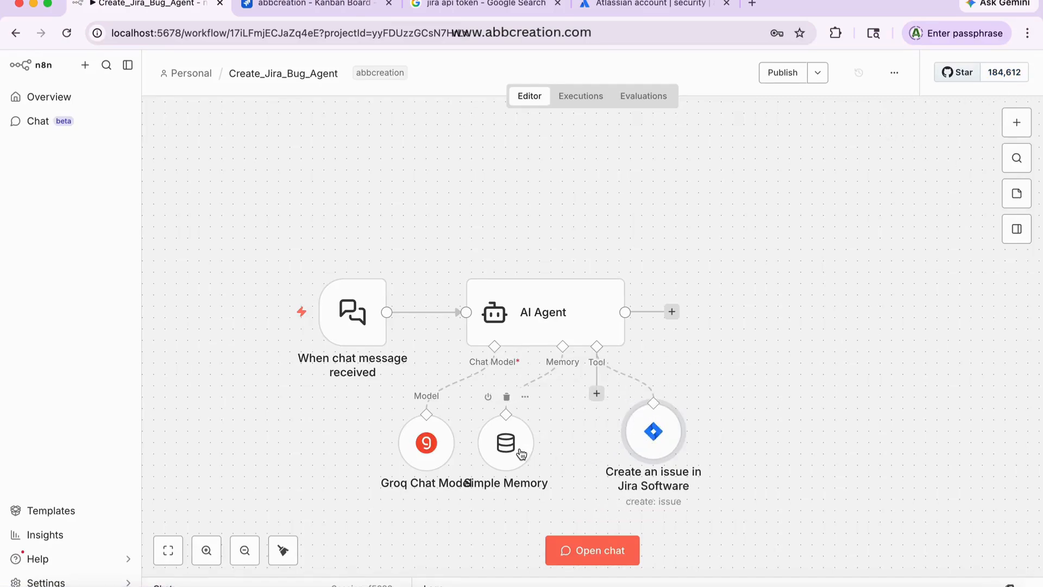
pyautogui.moveTo(523, 454); pyautogui.dragTo(569, 454)
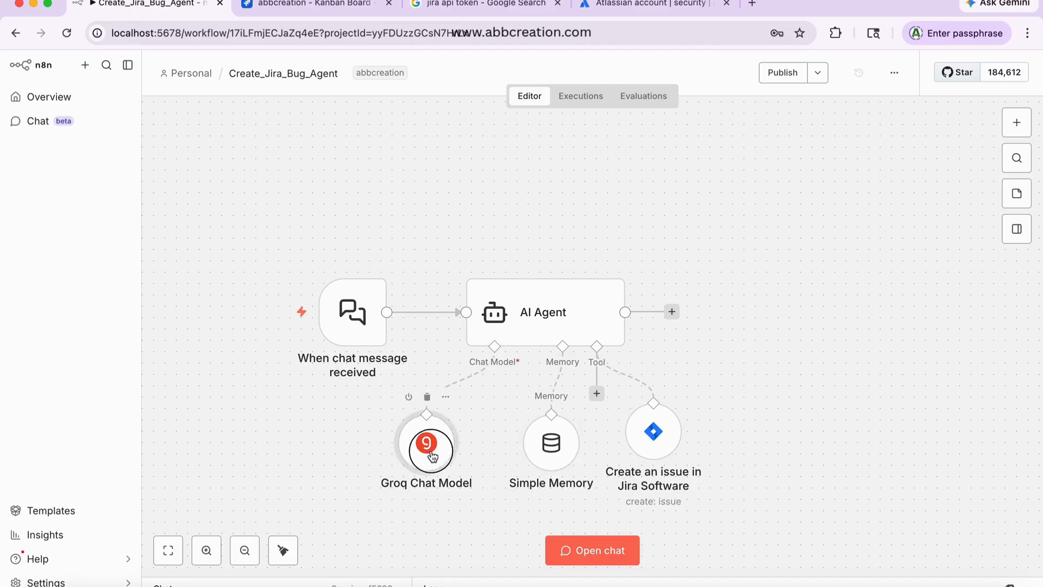
pyautogui.moveTo(424, 458); pyautogui.dragTo(447, 458)
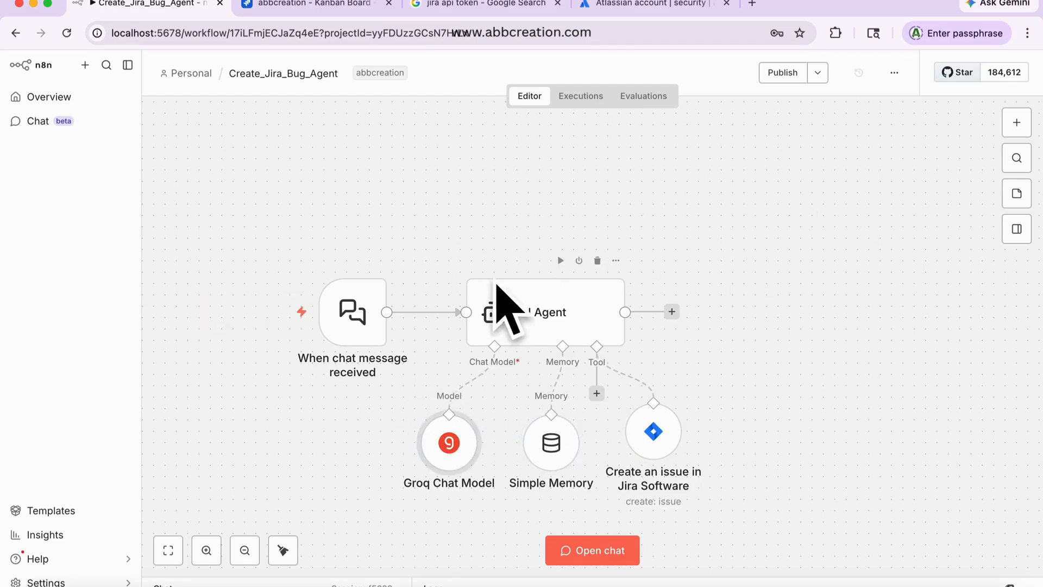
# - Open the AI Agent node's settings and copy the assistant instruction listed under AI Agent in the notes document
pyautogui.doubleClick(539, 314)
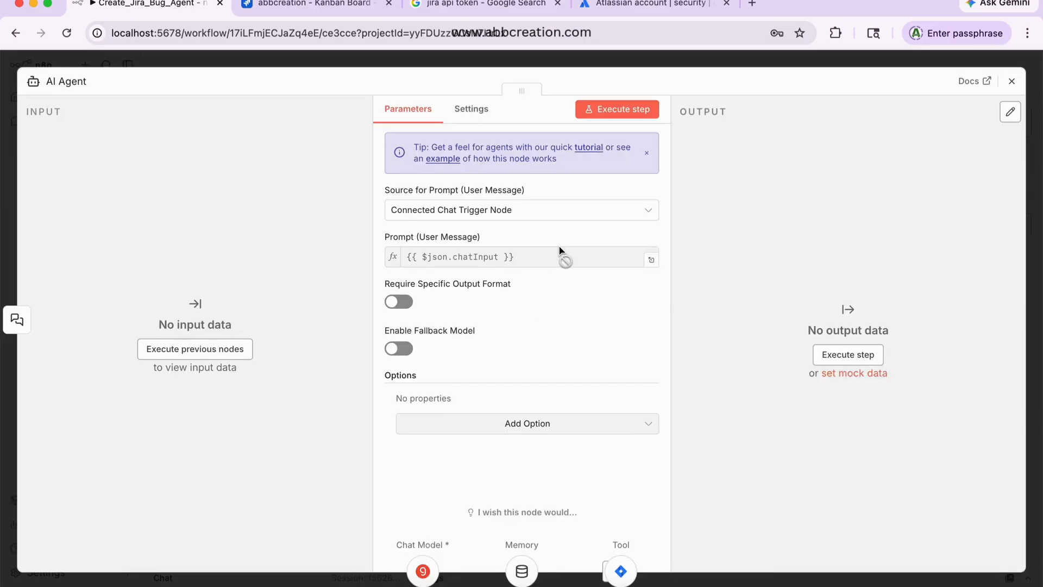
pyautogui.click(409, 583)
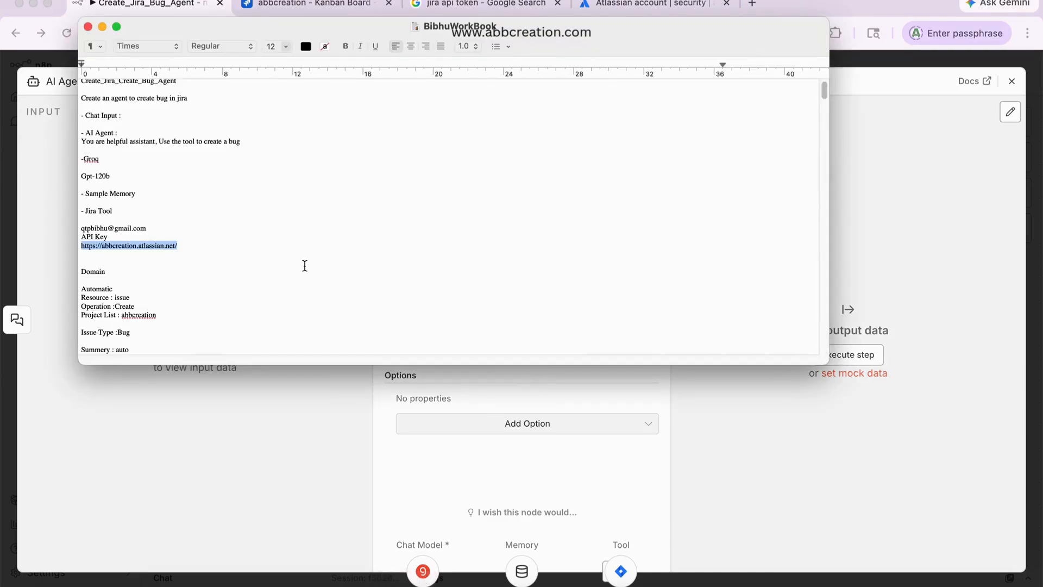
pyautogui.click(229, 194)
pyautogui.moveTo(243, 142); pyautogui.dragTo(82, 143)
pyautogui.press('super+c')
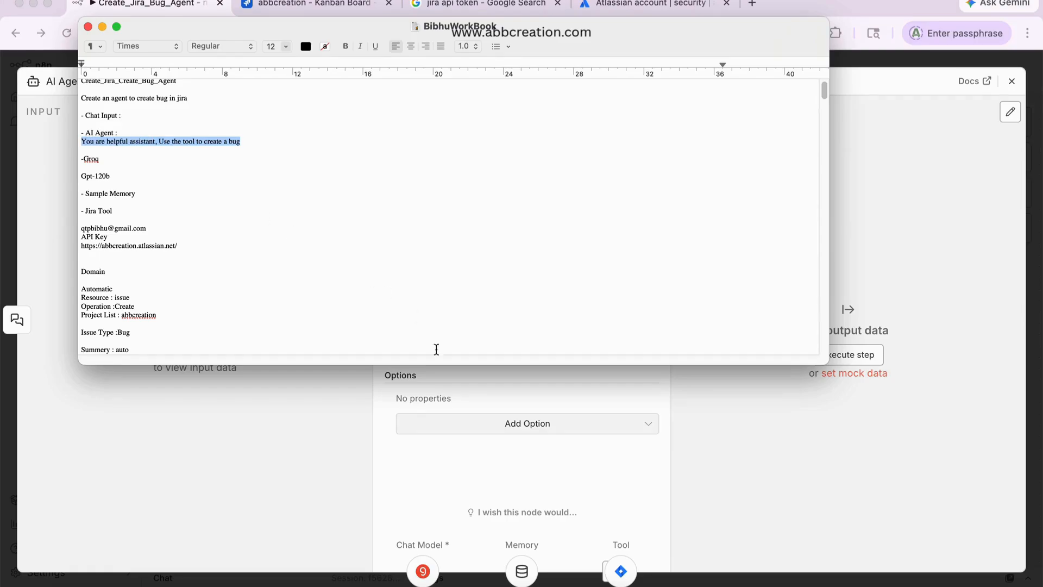
pyautogui.click(410, 452)
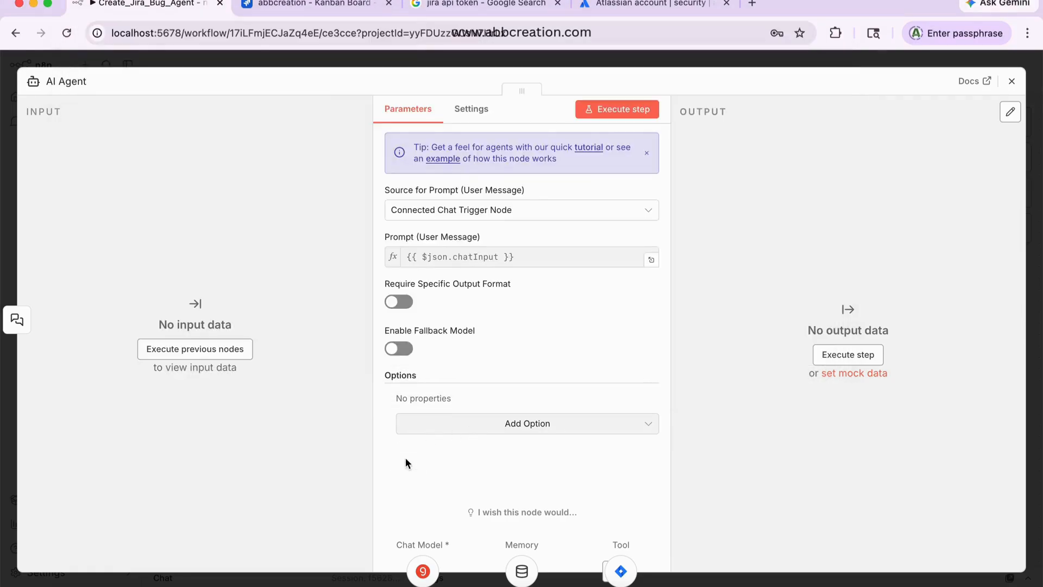
# - Add a System Message option to the AI Agent reading "You are helpful assistant, Use the tool to create a bug" and close its settings
pyautogui.click(510, 428)
pyautogui.click(481, 265)
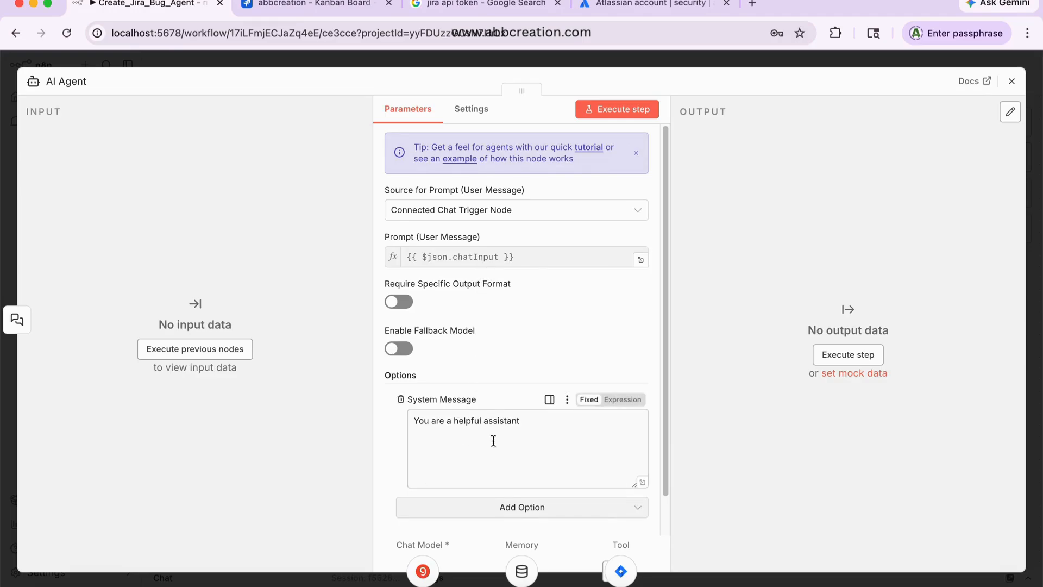
pyautogui.moveTo(493, 438); pyautogui.dragTo(151, 396)
pyautogui.press('super+v')
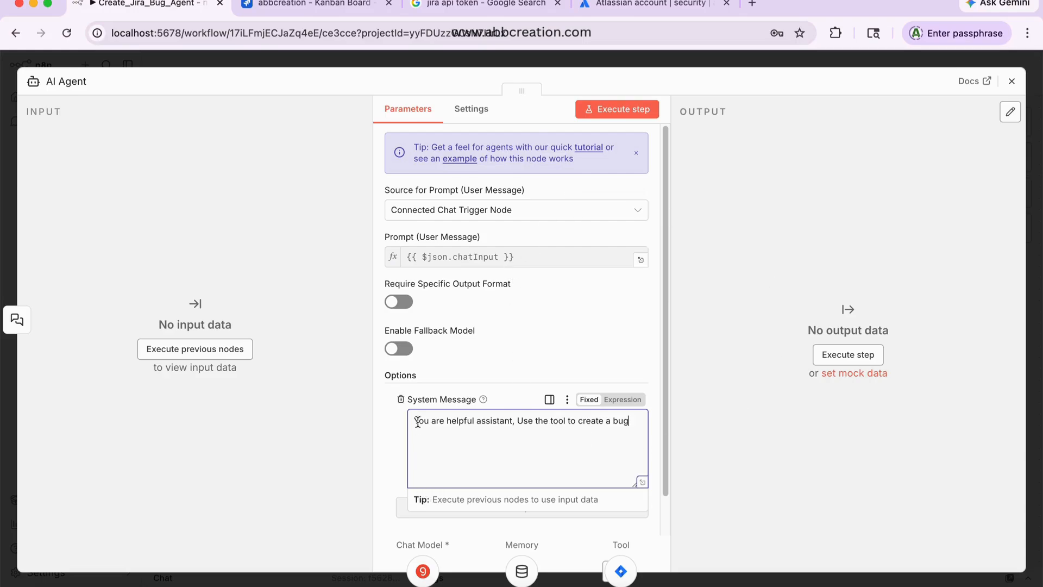
pyautogui.click(1012, 80)
# - Open the workflow chat and start a message reading "can you create bug for an application app.vwo.com"
pyautogui.moveTo(232, 341)
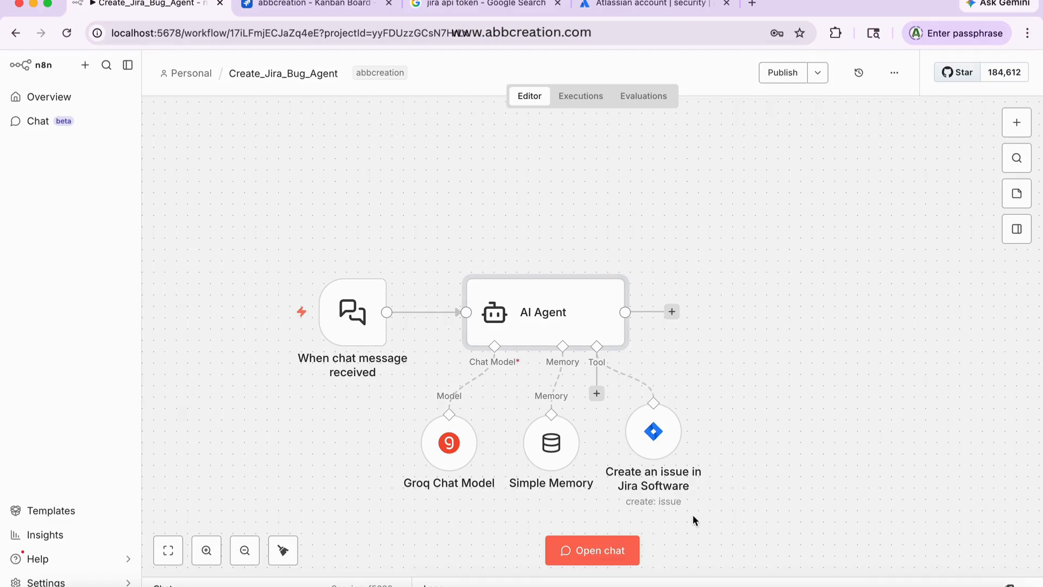
pyautogui.click(584, 552)
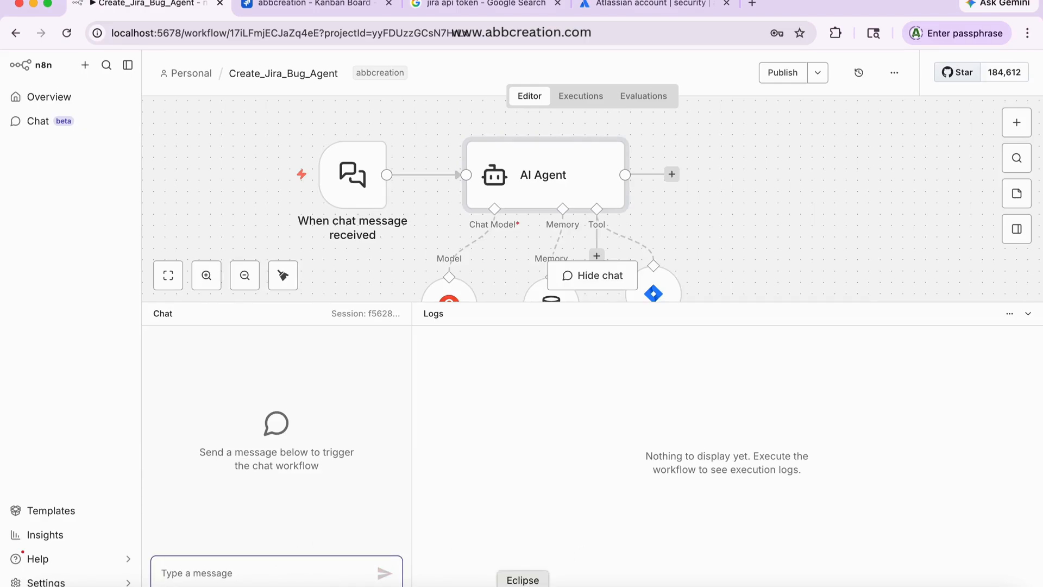
pyautogui.write('can you create bug')
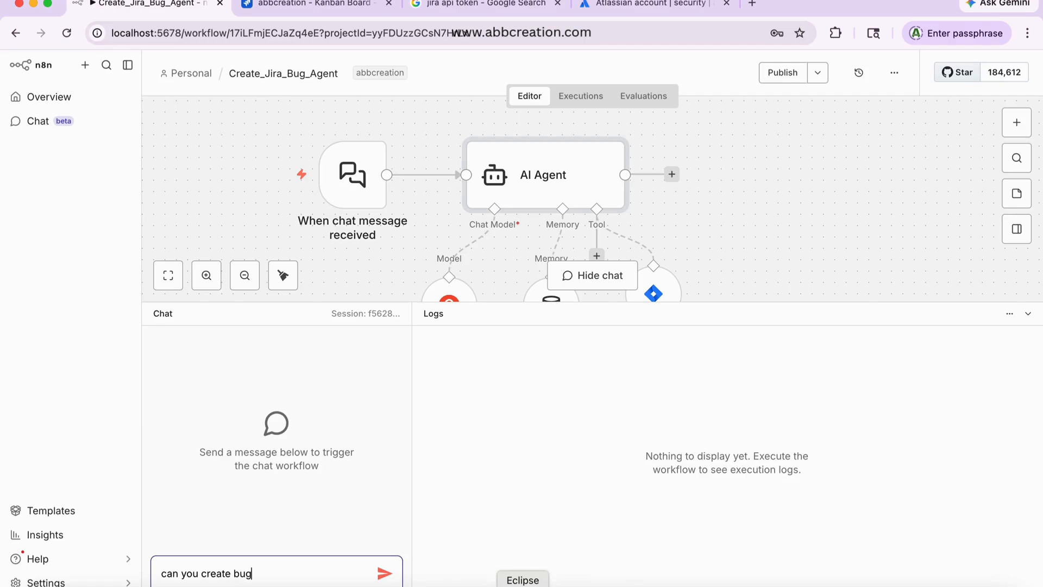
pyautogui.write(' for an application aa')
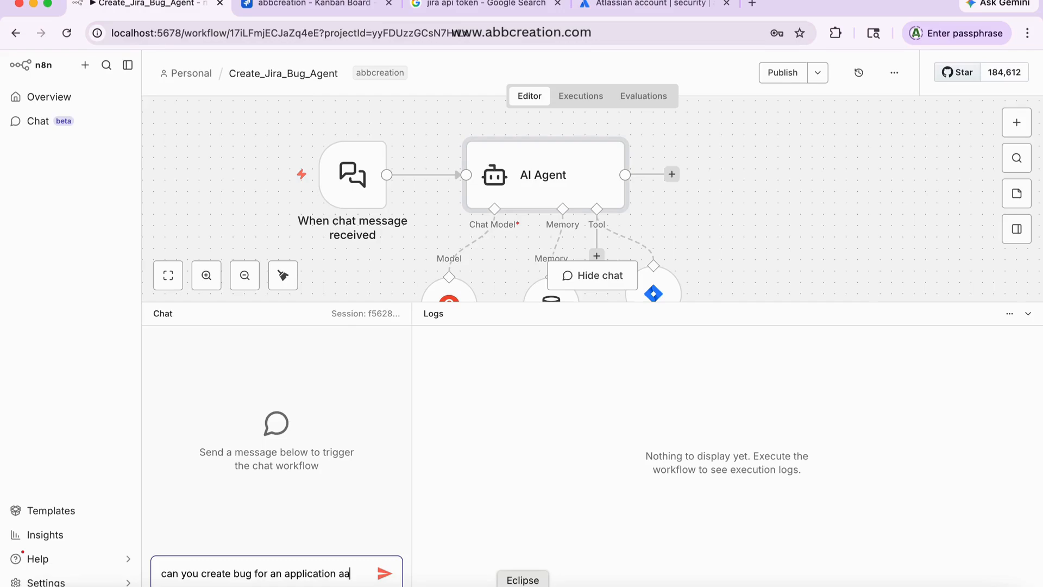
pyautogui.press('BackSpace')
pyautogui.write('pp.vwo.co')
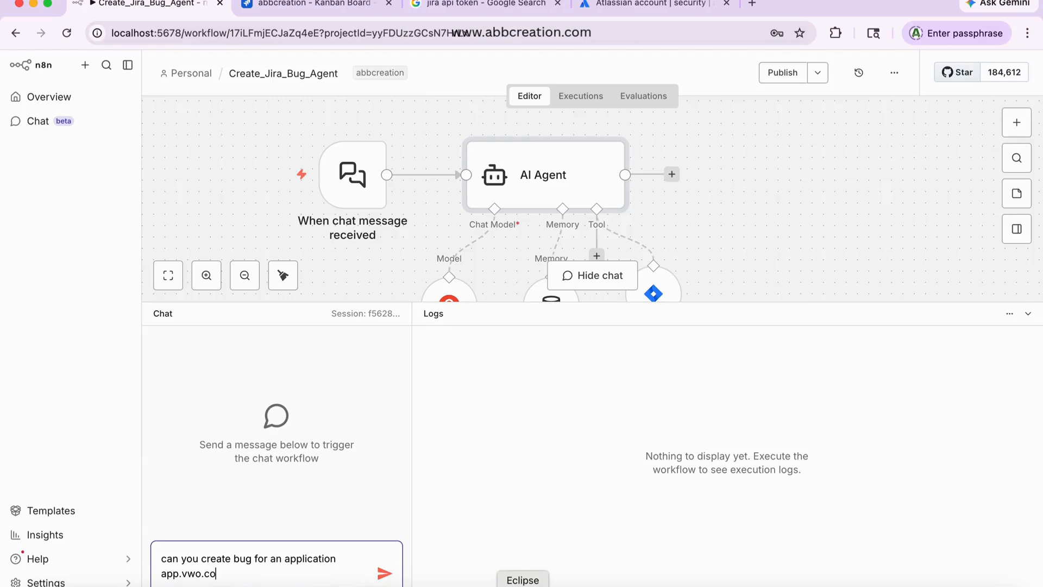
pyautogui.write('m, where')
# - Continue the chat message with ", where after entered valid username and", keeping the words separated by spaces
pyautogui.write('afterentered')
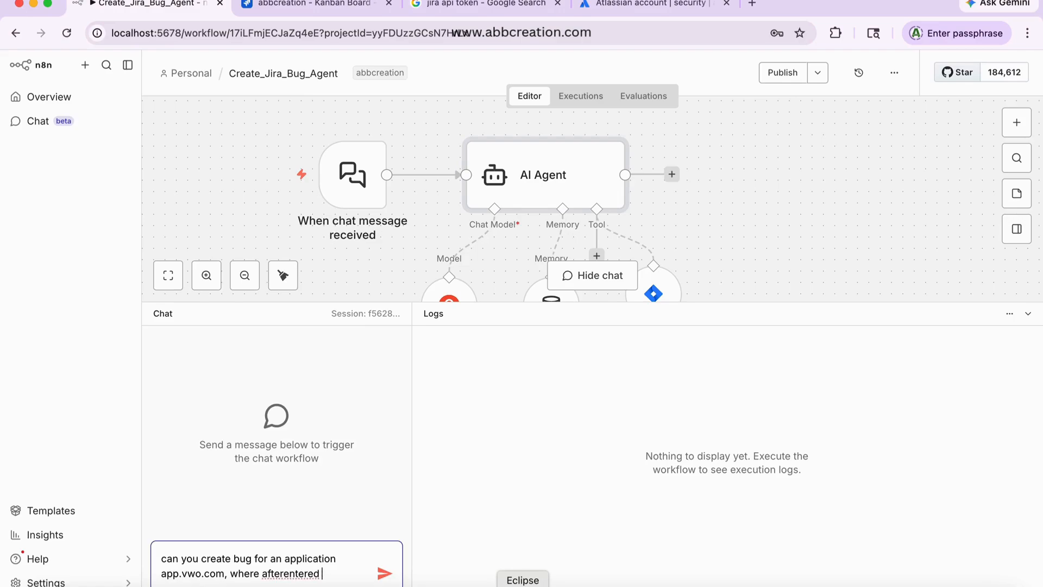
pyautogui.press('Left')
pyautogui.press('Left')
pyautogui.press('Left')
pyautogui.press('Left')
pyautogui.press('Left')
pyautogui.press('Right')
pyautogui.press('Right')
pyautogui.press('Right')
pyautogui.press('Right')
pyautogui.press('Right')
pyautogui.write('valid')
pyautogui.write(' username and')
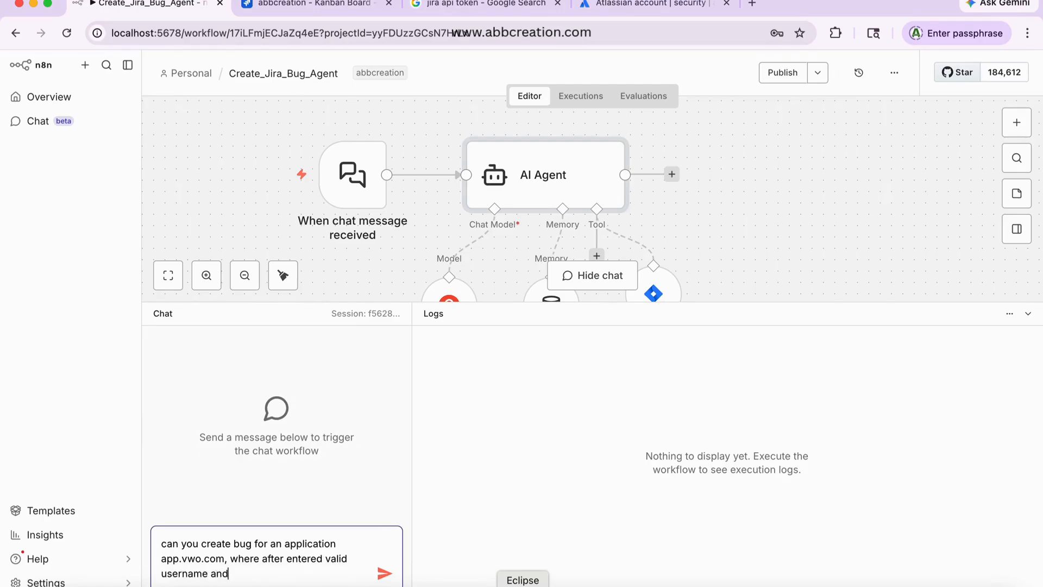
pyautogui.write(' password then clicked on')
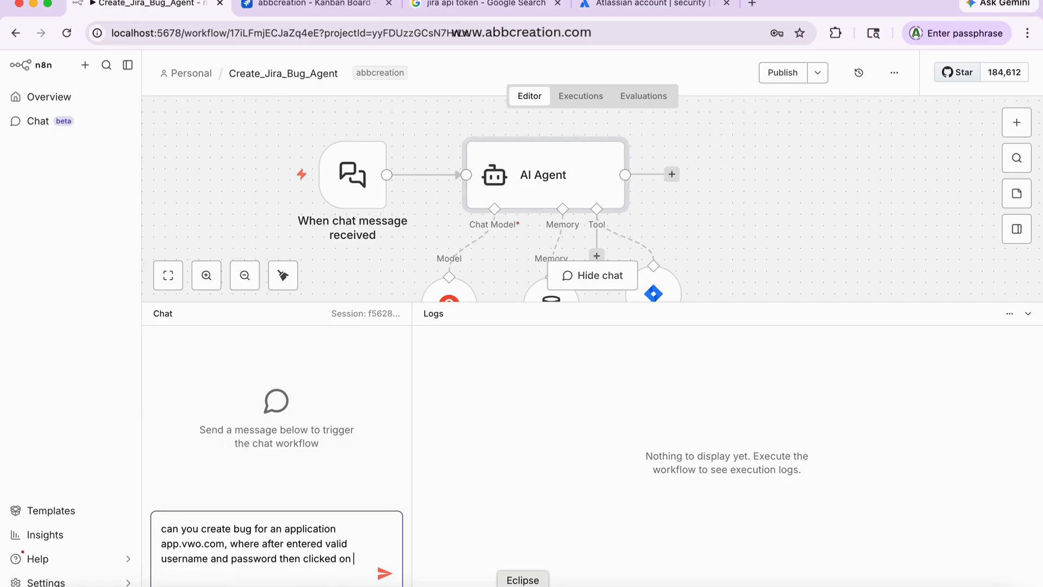
pyautogui.write(' login button i am getting ')
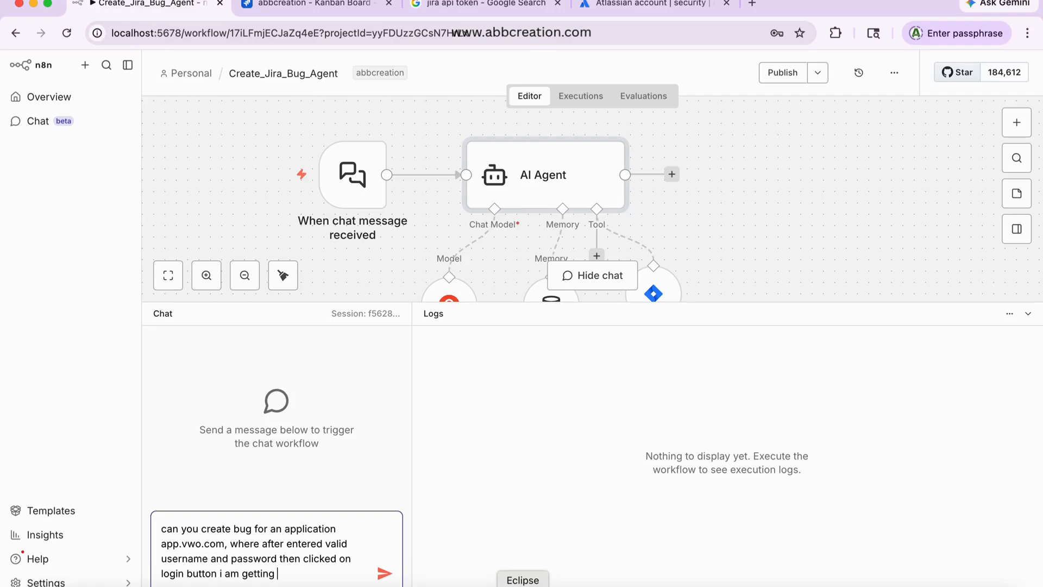
pyautogui.write('error ""')
# - Open vwo.com in a new browser tab and go to the VWO Login page
pyautogui.click(752, 4)
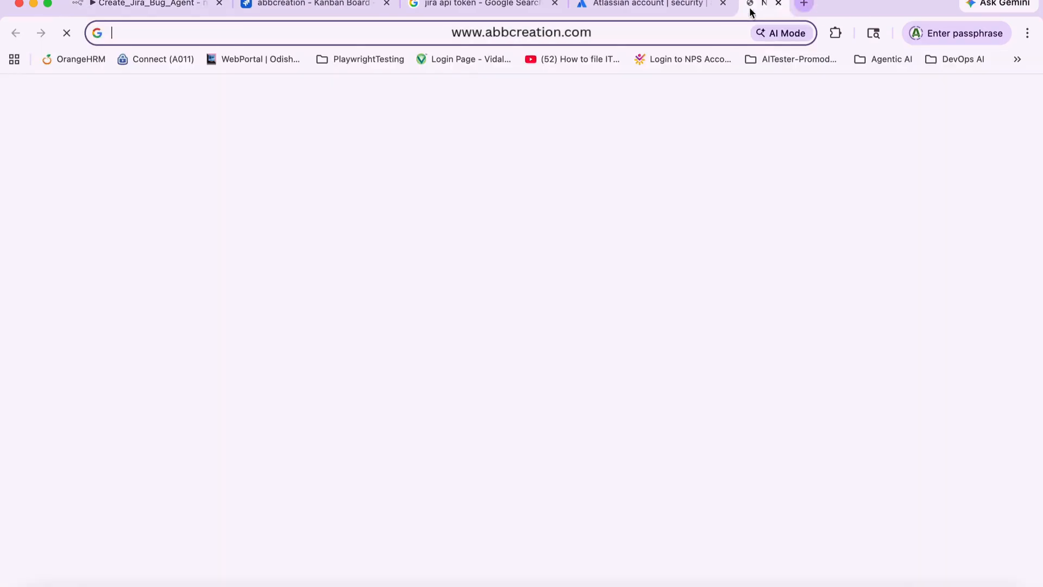
pyautogui.write('vw')
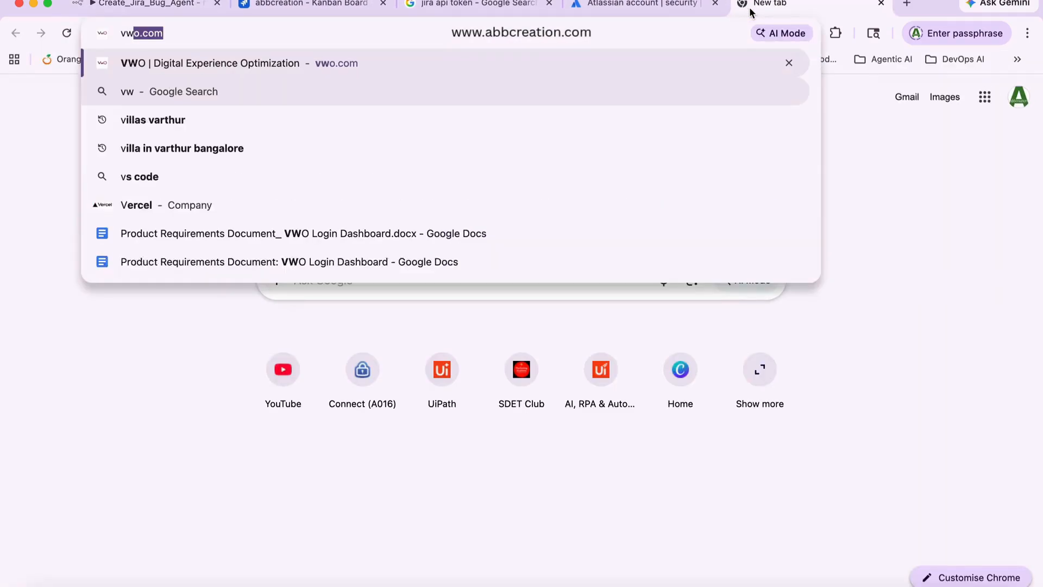
pyautogui.write('o.com')
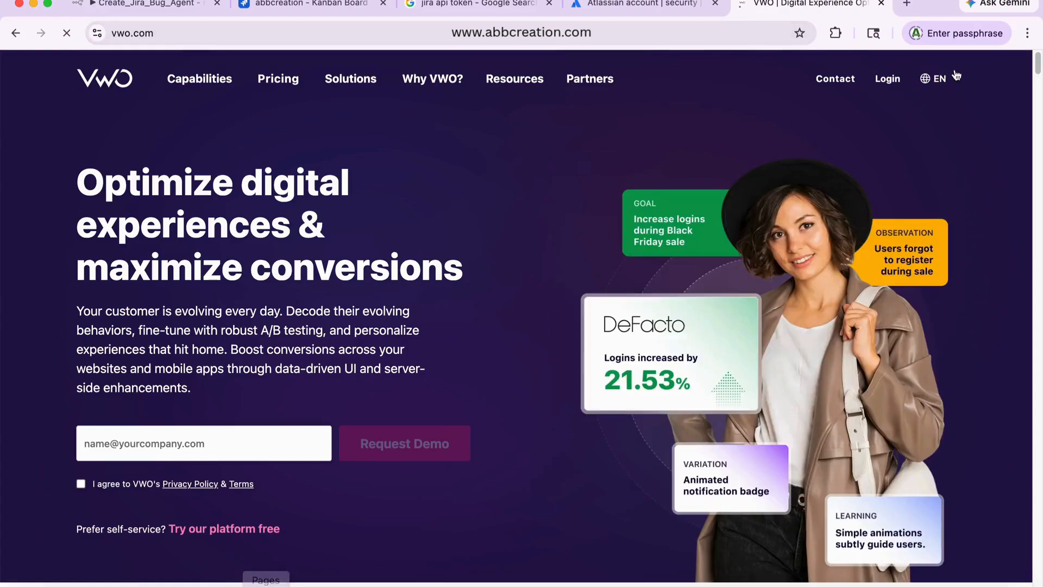
pyautogui.moveTo(891, 82)
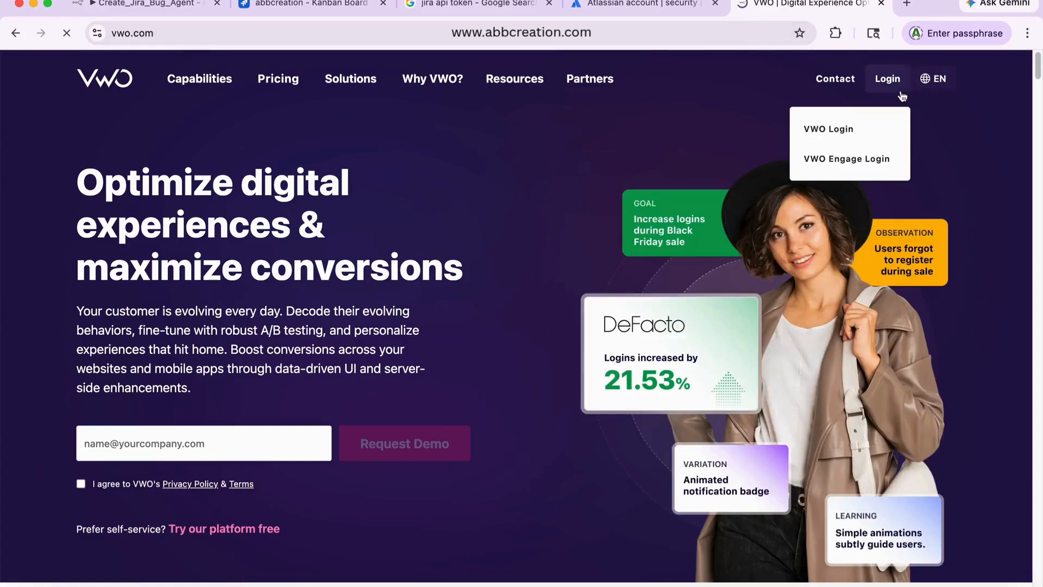
pyautogui.click(837, 130)
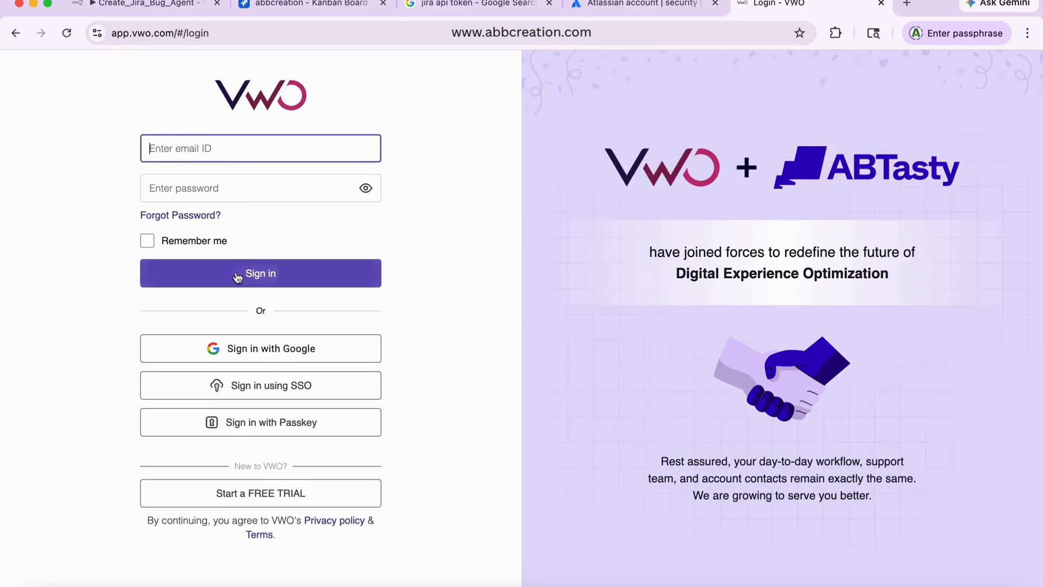
# - Submit the empty VWO sign-in form and copy its error "Your email, password, IP address or location did not match" between the chat message's quotation marks
pyautogui.click(261, 273)
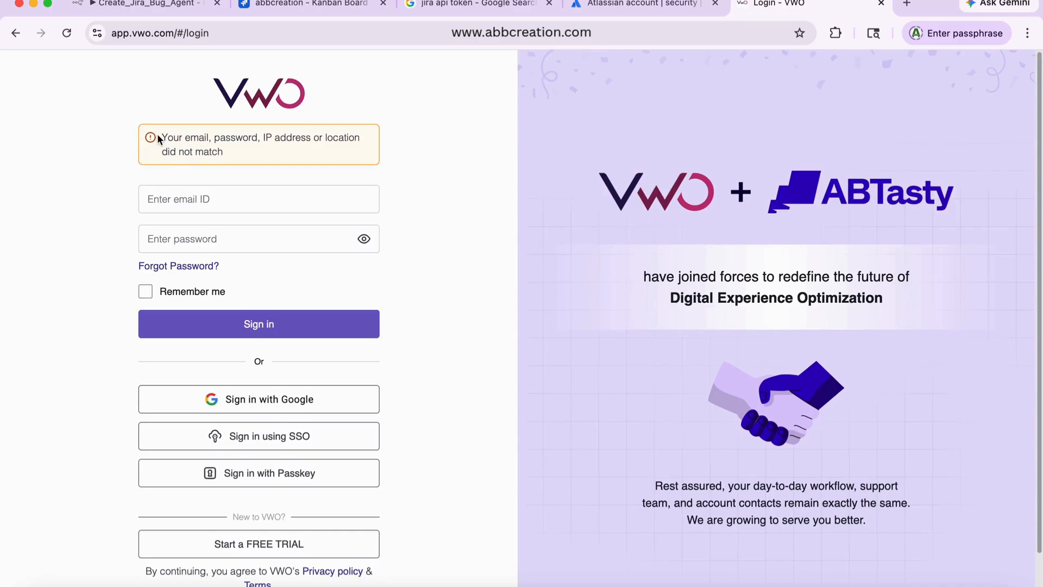
pyautogui.moveTo(156, 136); pyautogui.dragTo(242, 161)
pyautogui.press('super+c')
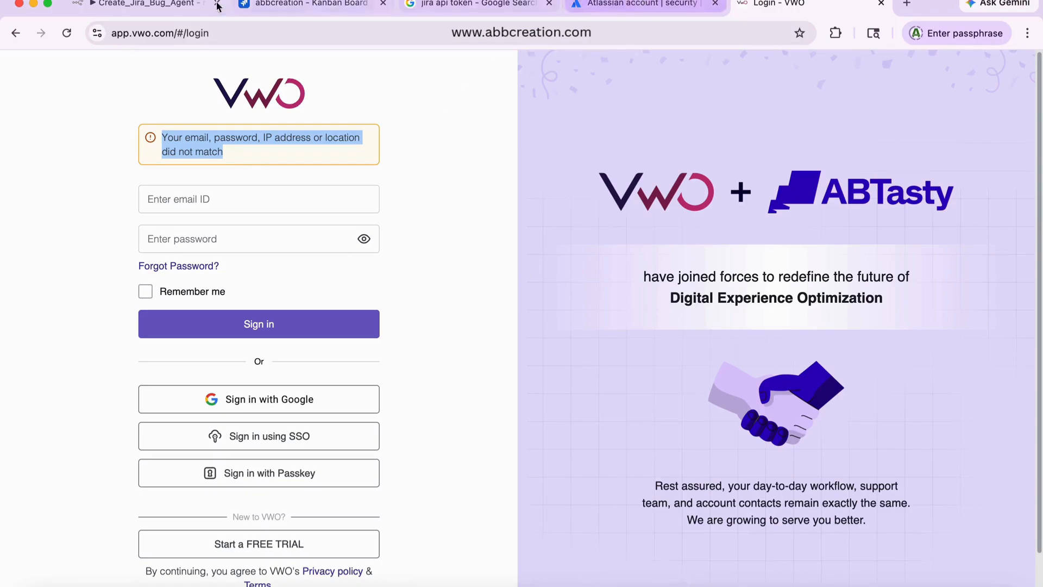
pyautogui.click(120, 7)
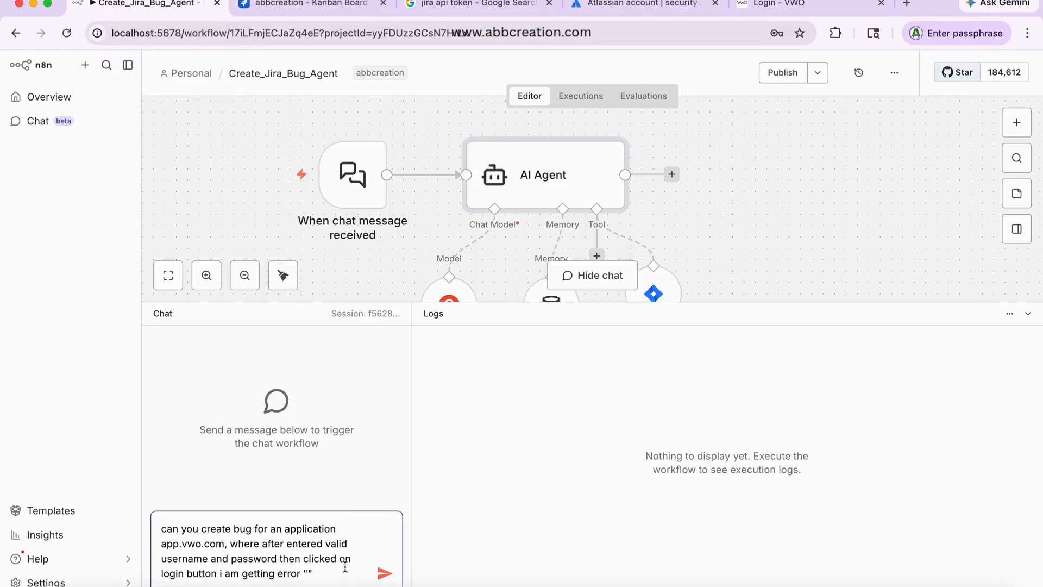
pyautogui.press('super+v')
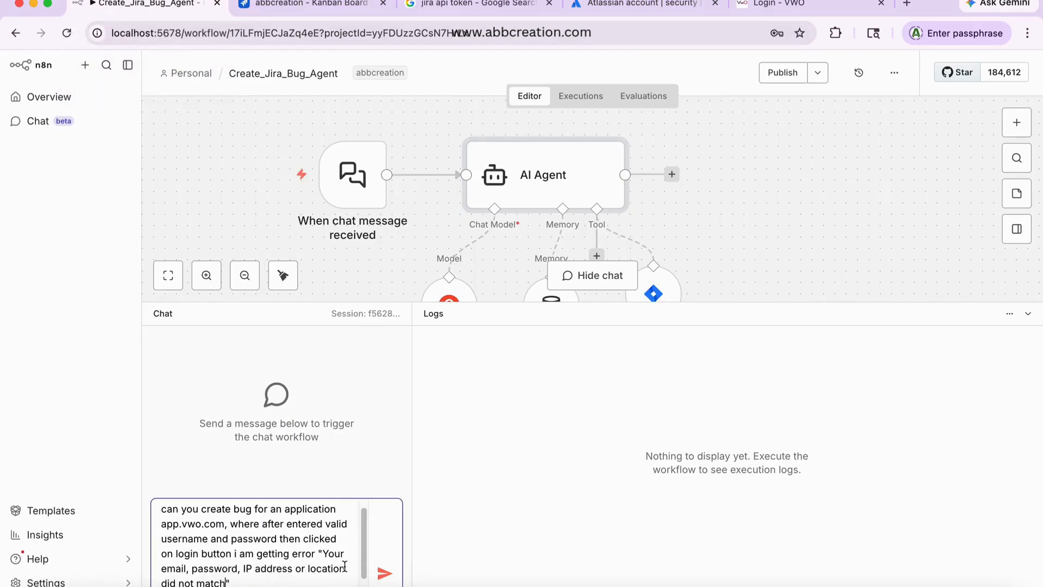
# - Replace "login" with "signin" before the word "button" in the chat message and send it to the agent
pyautogui.doubleClick(190, 557)
pyautogui.write('sign')
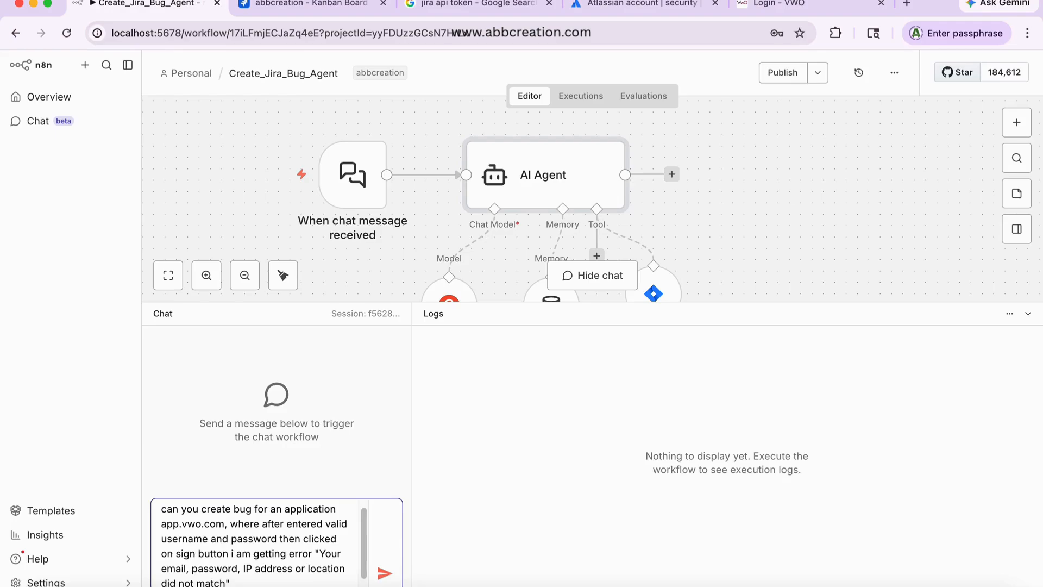
pyautogui.write('in')
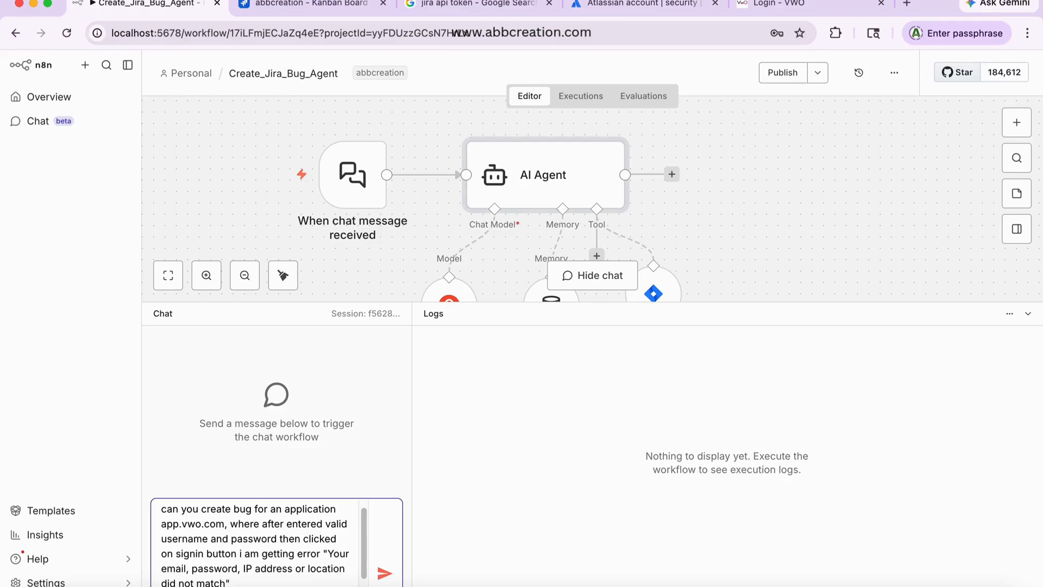
pyautogui.press('Return')
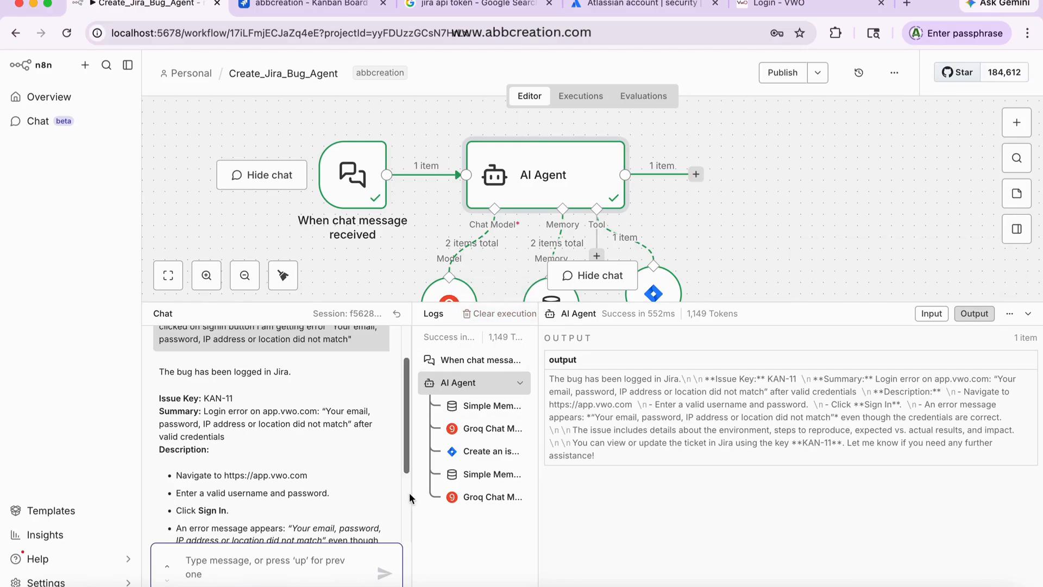
# - Widen the chat area and read the agent's full reply about the logged bug's key, summary and description
pyautogui.moveTo(412, 503); pyautogui.dragTo(468, 505)
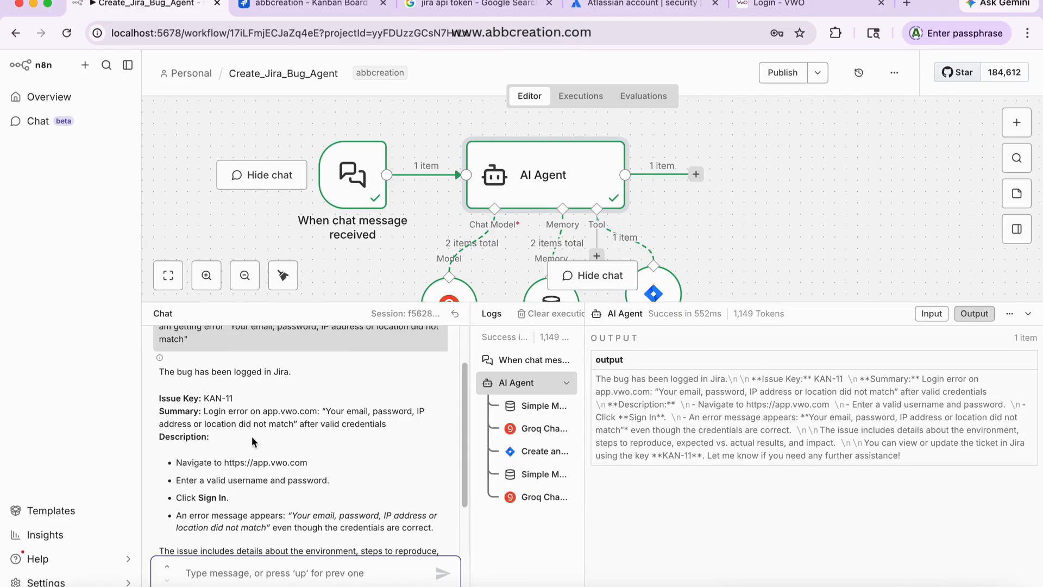
pyautogui.scroll(1, 252, 435)
pyautogui.scroll(1, 252, 435)
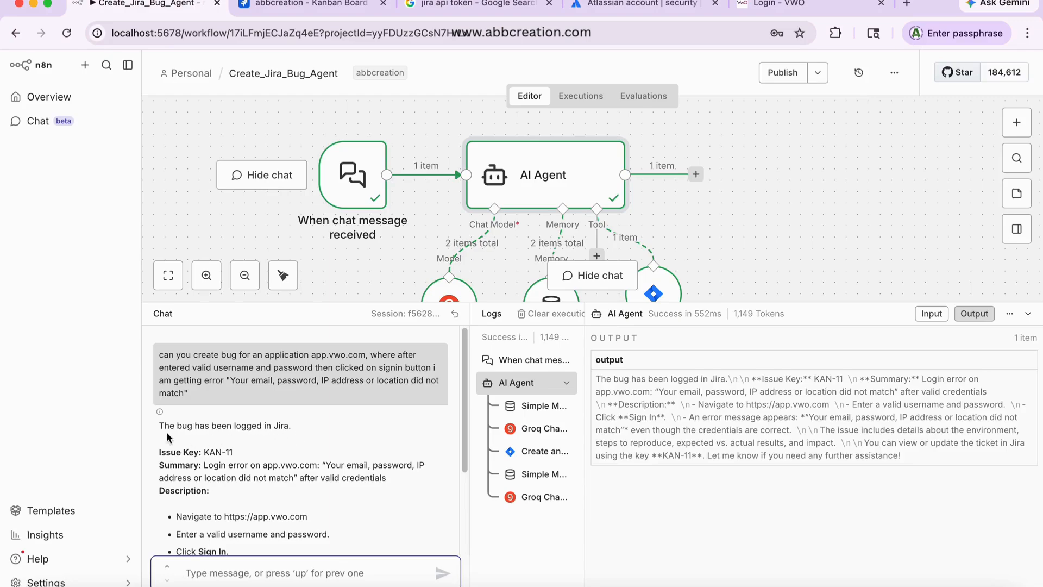
pyautogui.scroll(-1, 291, 406)
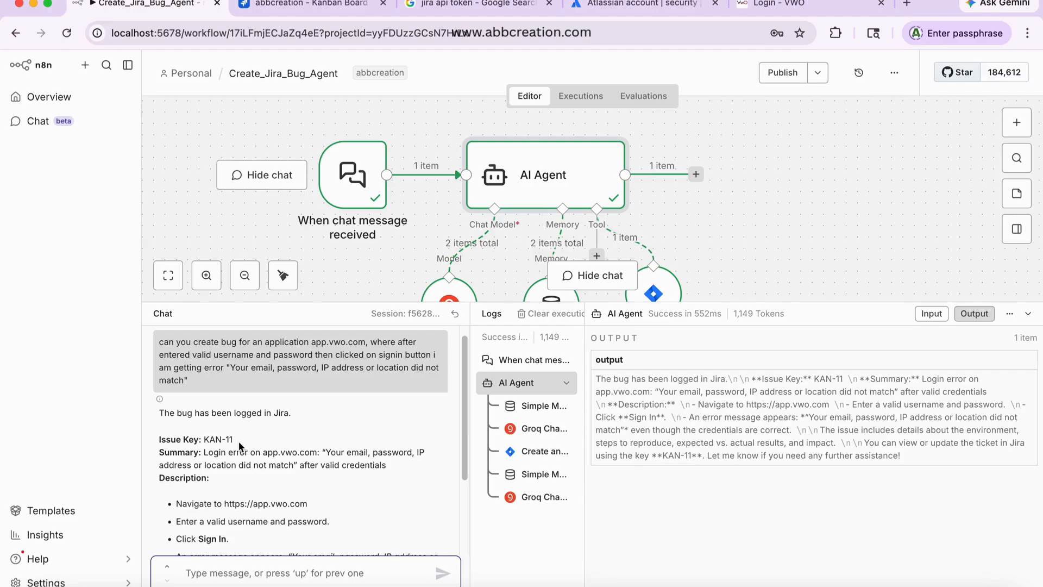
pyautogui.scroll(-3, 239, 442)
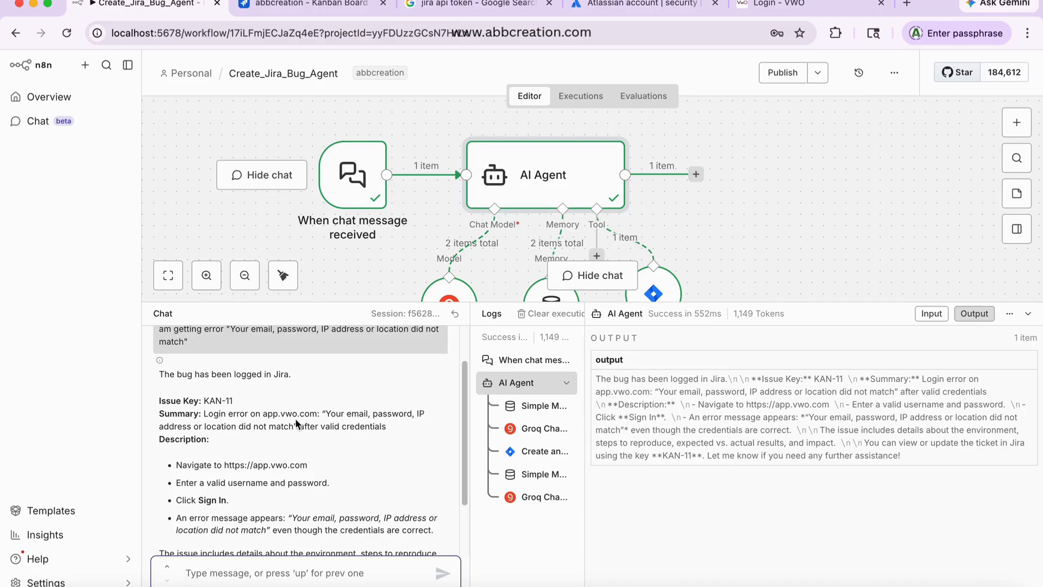
pyautogui.scroll(-3, 298, 417)
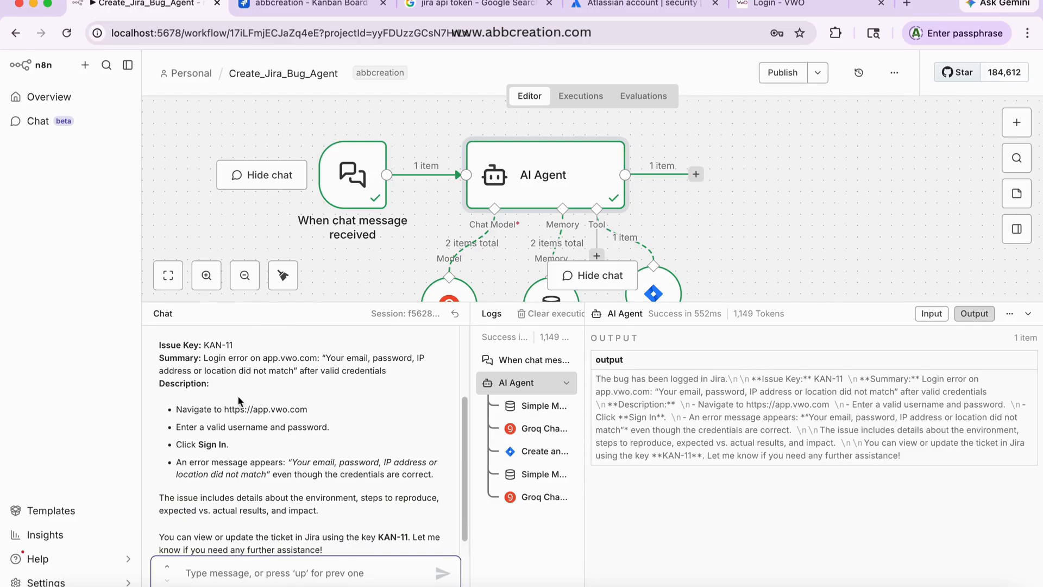
pyautogui.scroll(-1, 240, 402)
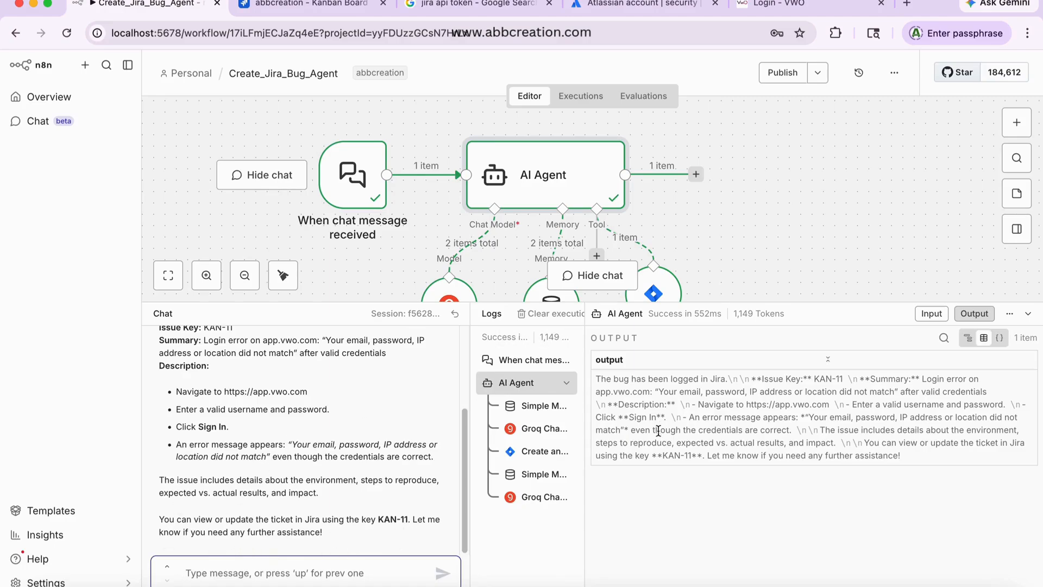
# - Inspect the execution logs of the final Groq Chat Model and Simple Memory calls and the Jira issue tool, then enlarge the canvas area
pyautogui.click(540, 497)
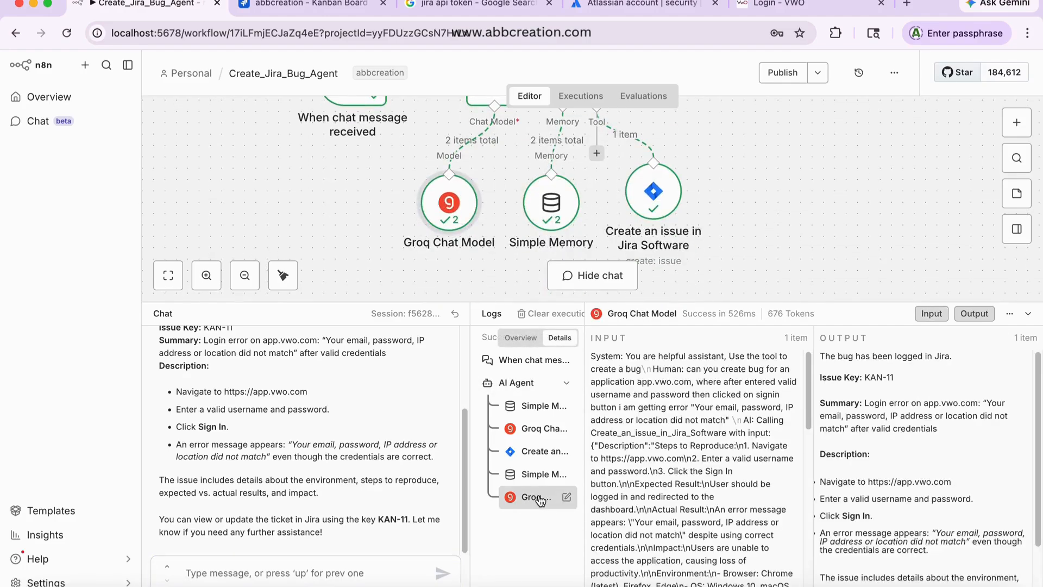
pyautogui.click(536, 475)
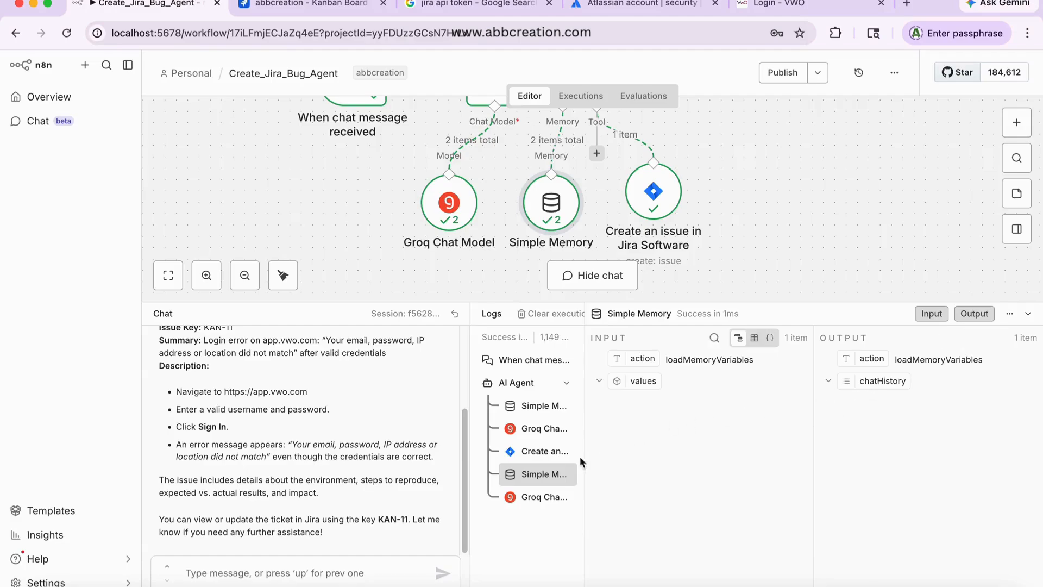
pyautogui.click(546, 457)
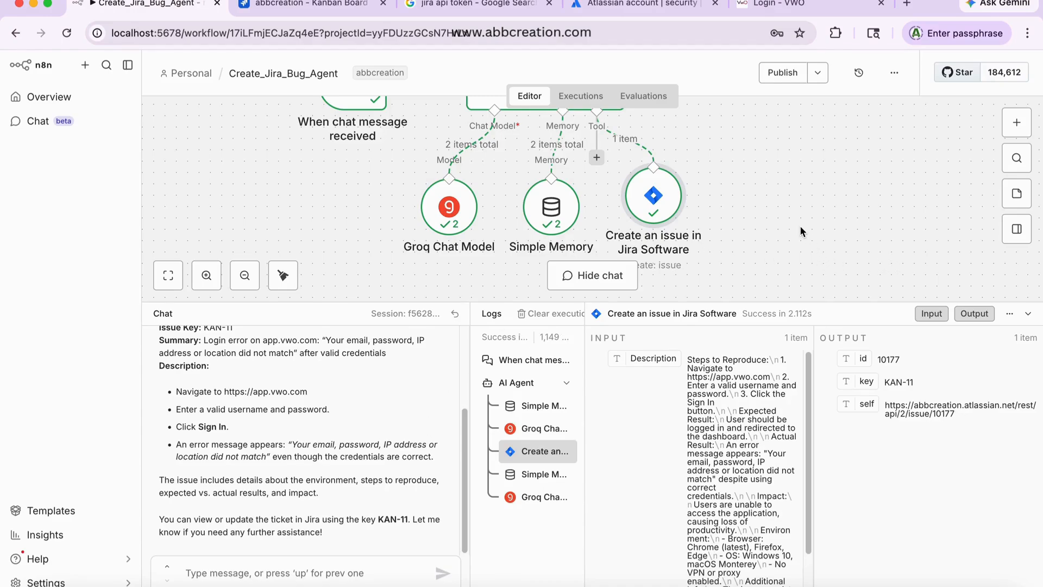
pyautogui.moveTo(823, 305); pyautogui.dragTo(825, 394)
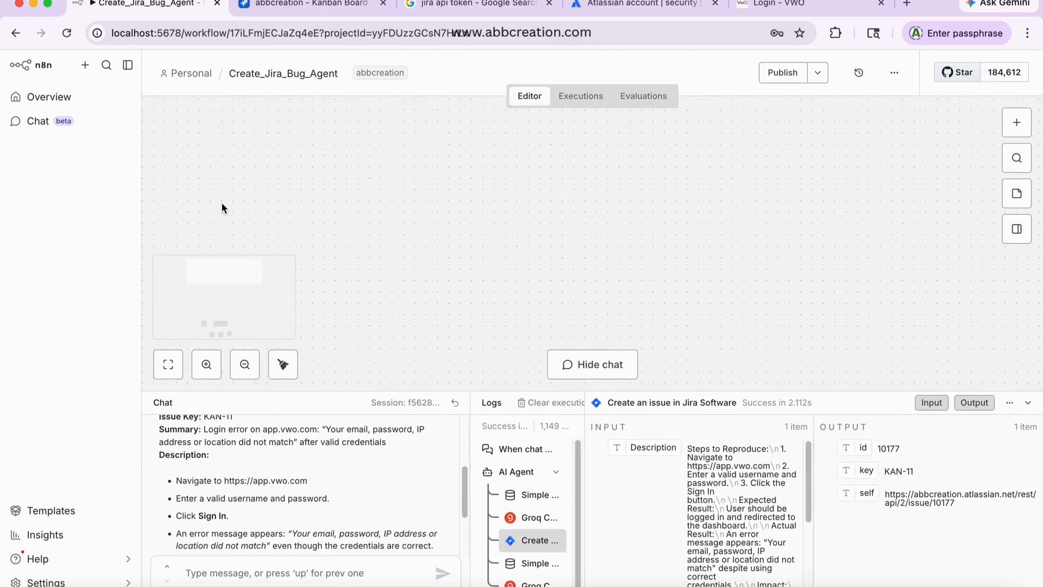
# - Switch to the abbcreation Jira board and open the new login error bug KAN-11 in the To Do column
pyautogui.click(288, 5)
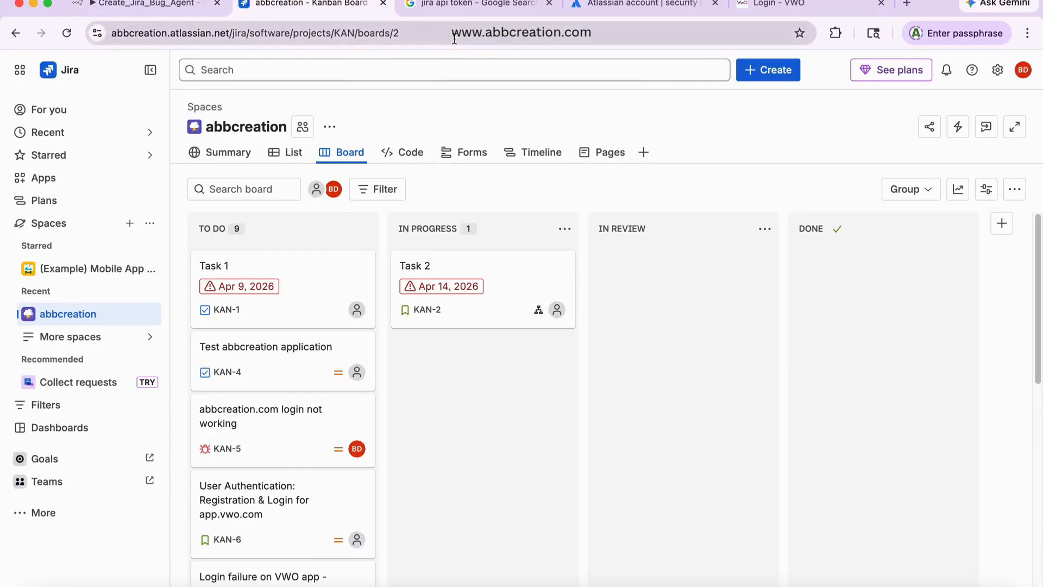
pyautogui.scroll(-2, 340, 332)
pyautogui.scroll(-10, 338, 327)
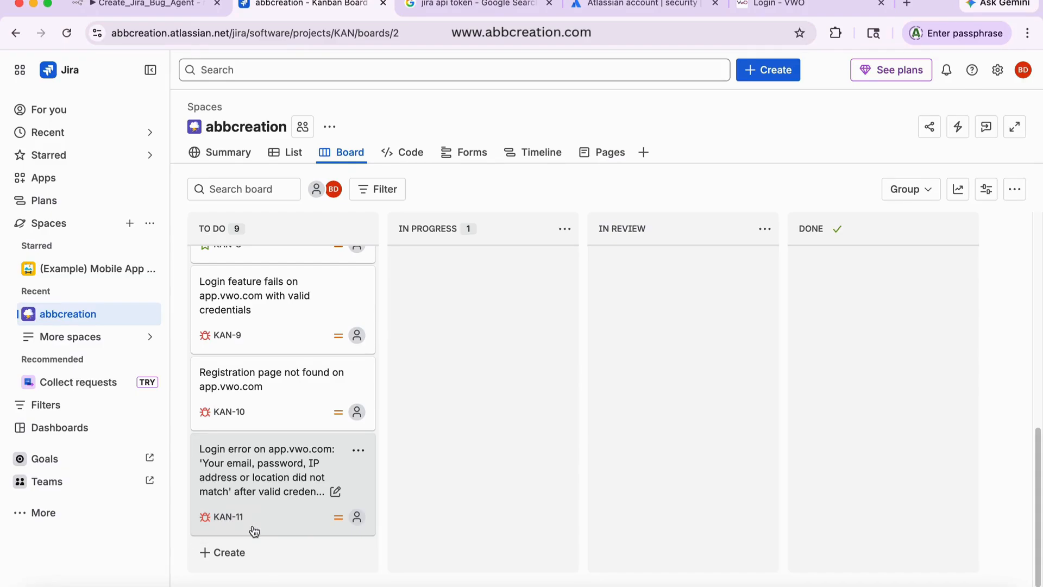
pyautogui.click(266, 478)
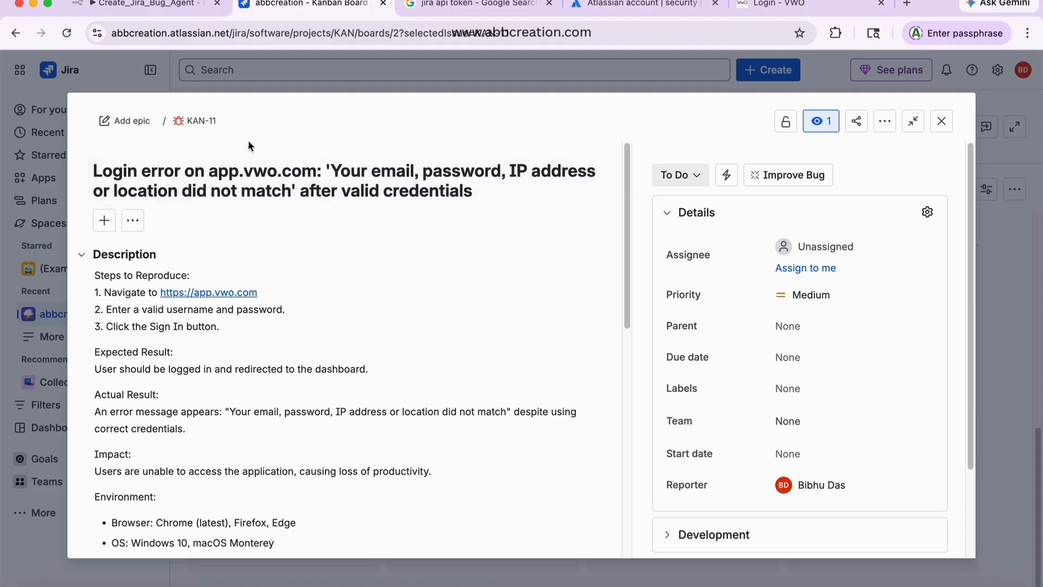
# - Review the bug's description from steps to reproduce through additional info, then close the issue
pyautogui.scroll(-5, 216, 349)
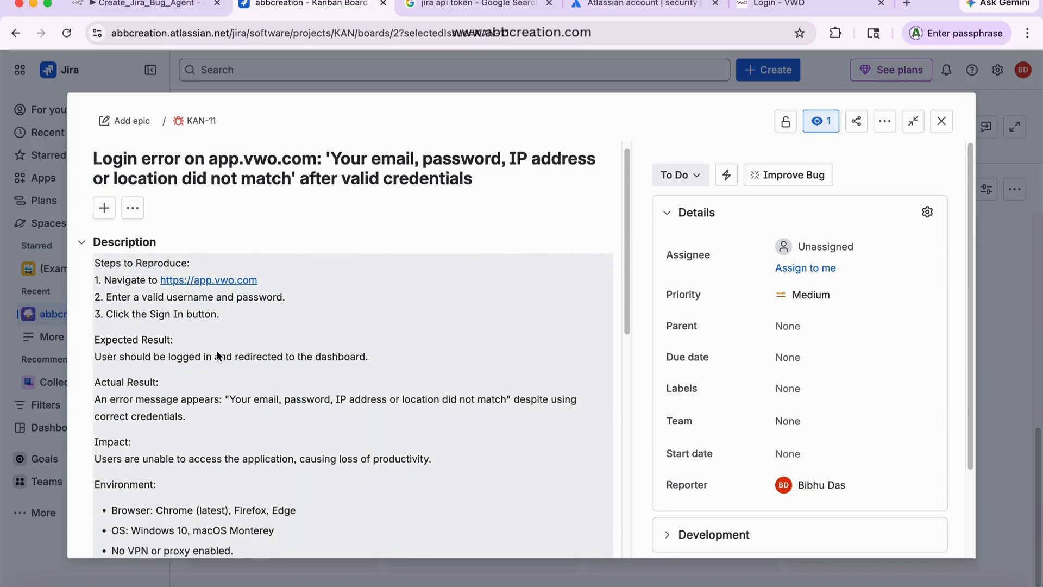
pyautogui.scroll(5, 204, 319)
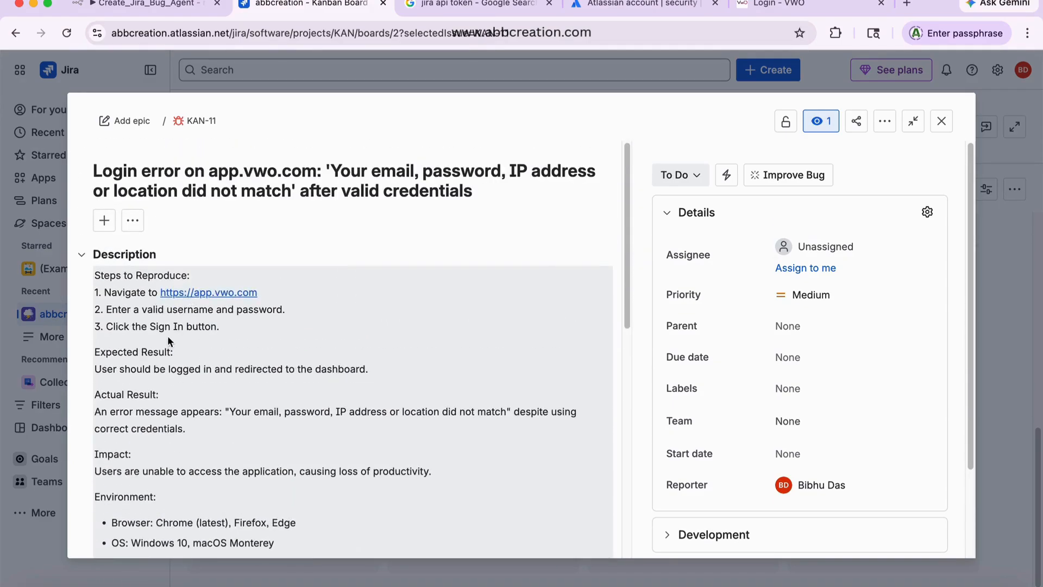
pyautogui.scroll(-4, 166, 337)
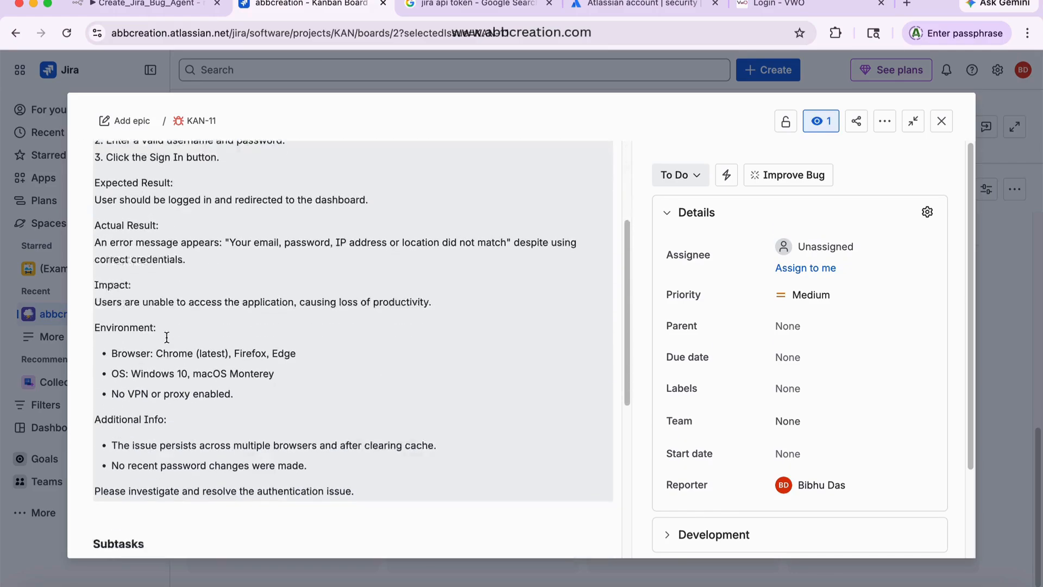
pyautogui.scroll(-4, 166, 336)
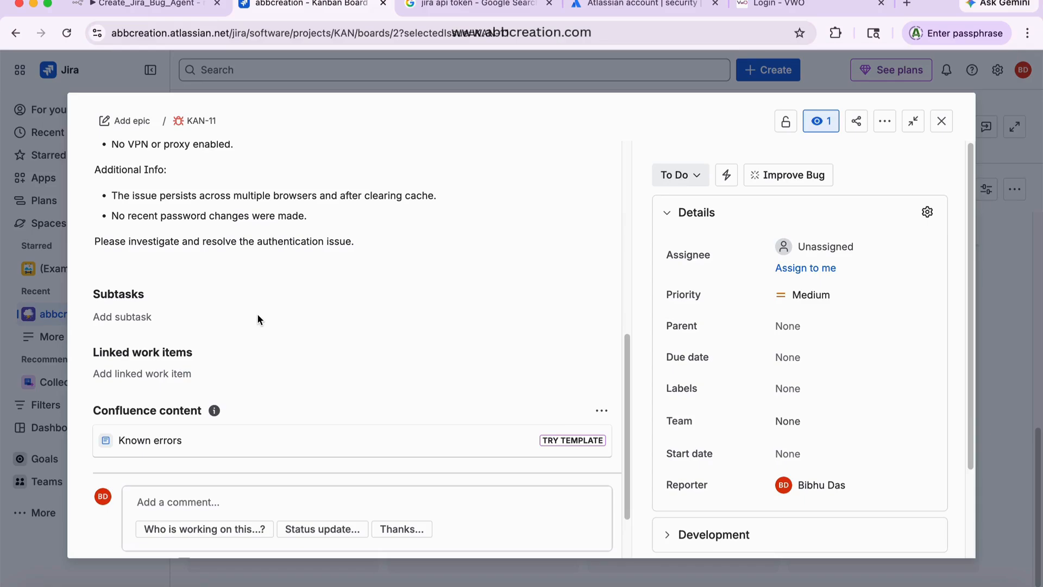
pyautogui.scroll(10, 257, 319)
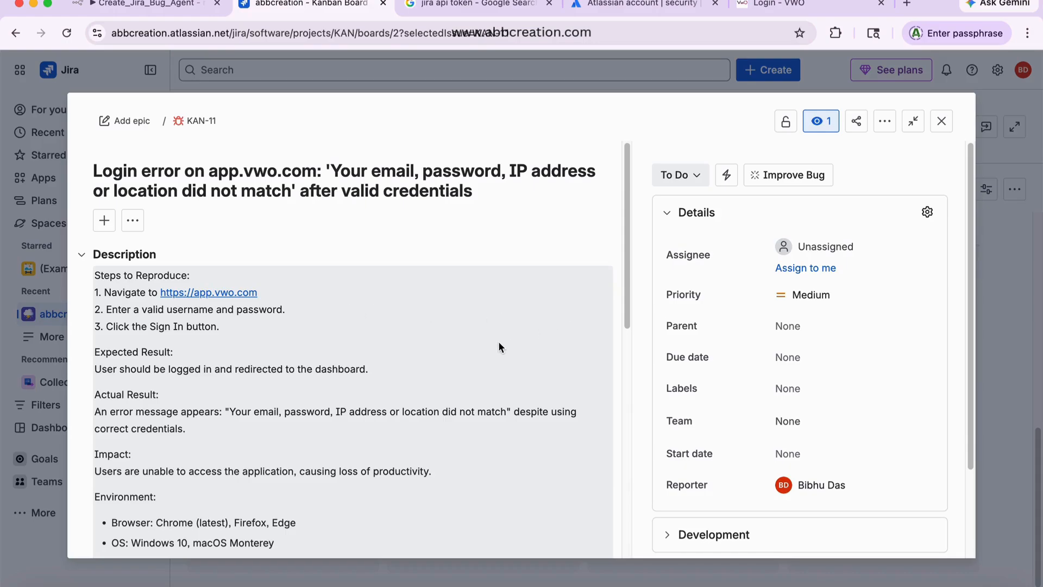
pyautogui.click(941, 122)
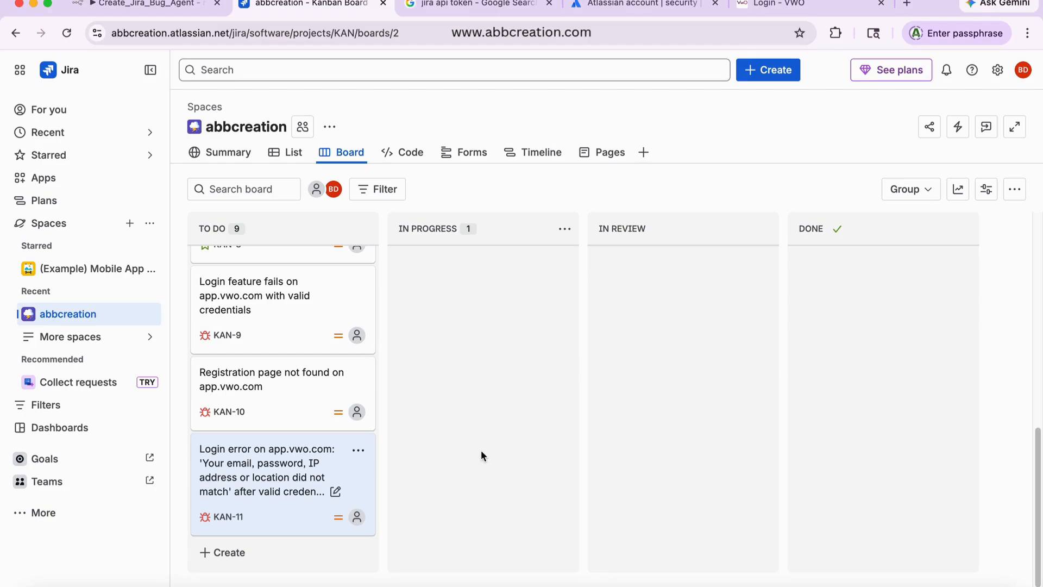
# - Return to the Create_Jira_Bug_Agent workflow in n8n, collapse its chat and logs, and open the Personal project's workflow list
pyautogui.click(143, 8)
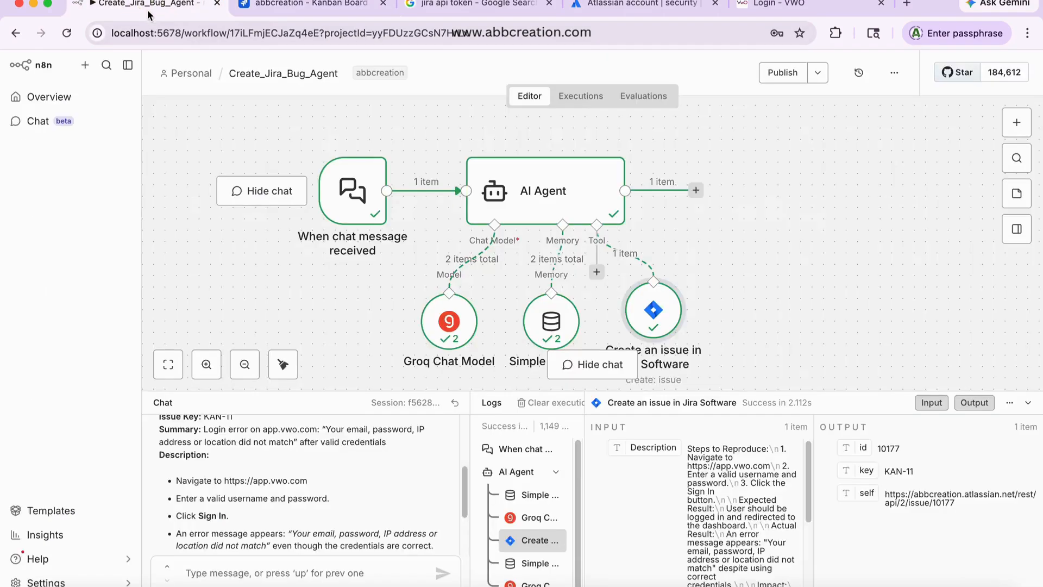
pyautogui.click(1028, 402)
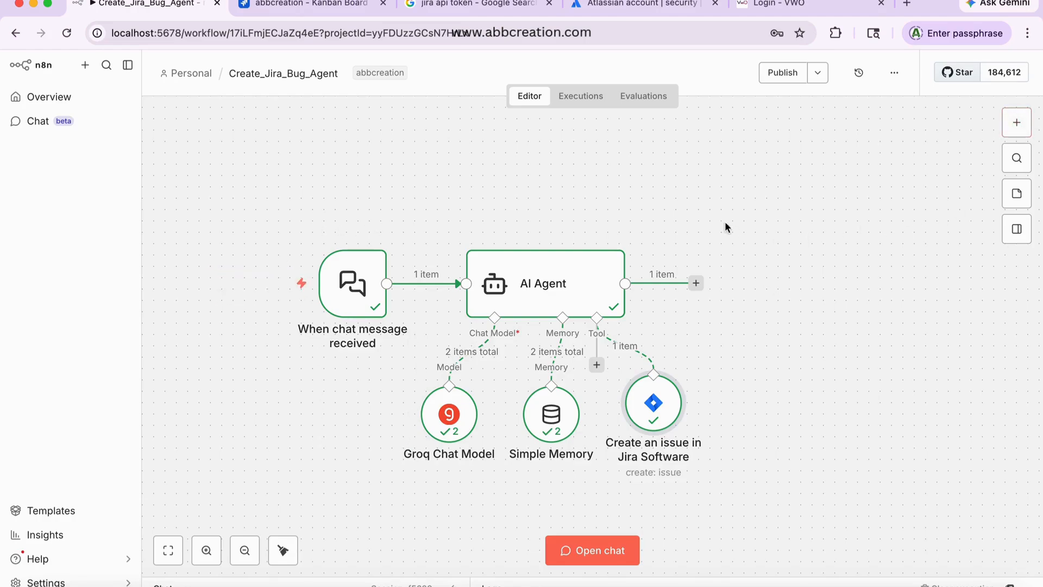
pyautogui.scroll(5, 837, 191)
pyautogui.scroll(-5, 837, 191)
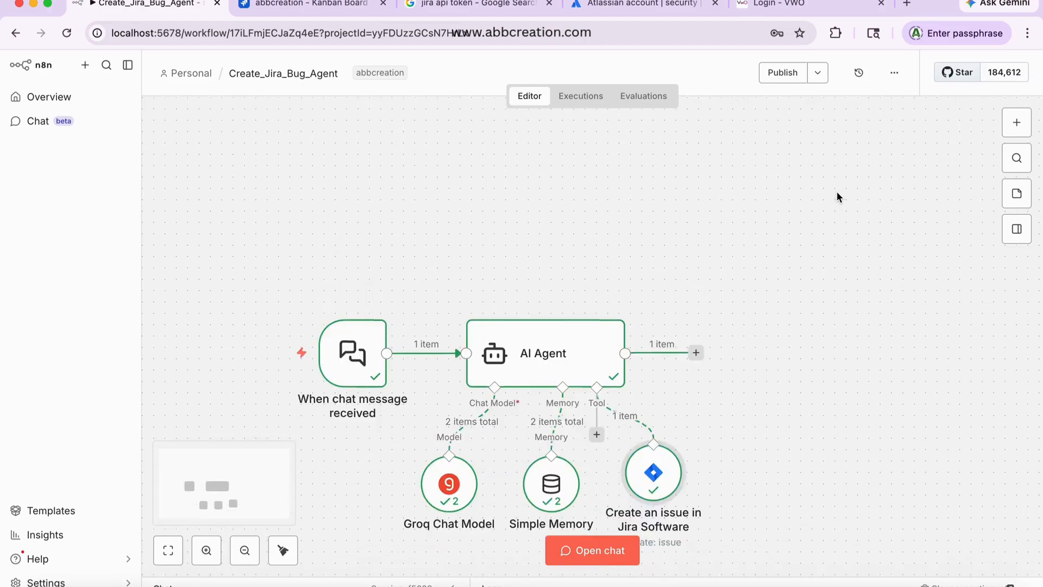
pyautogui.click(184, 73)
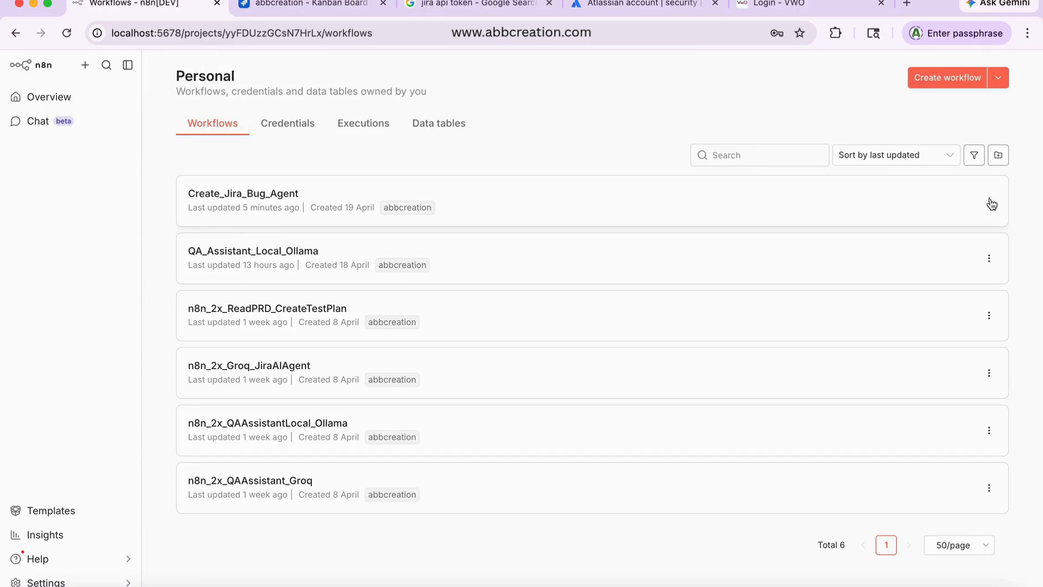
# - Duplicate the Create_Jira_Bug_Agent workflow as Create_Jira_Read_TestPlan_Agent, copying the new name from the TextEdit notes and keeping the abbcreation tag
pyautogui.click(990, 202)
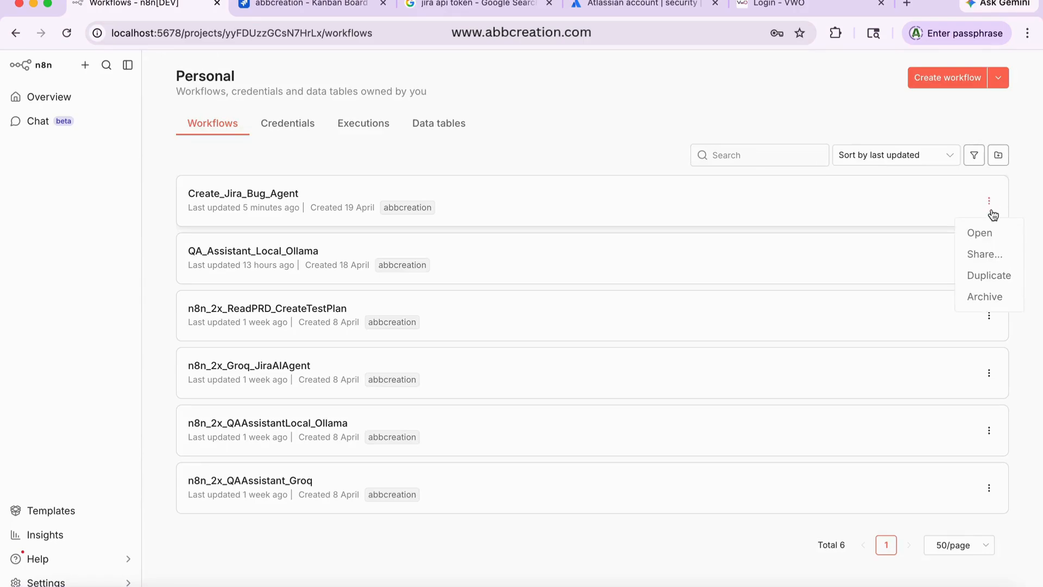
pyautogui.click(989, 274)
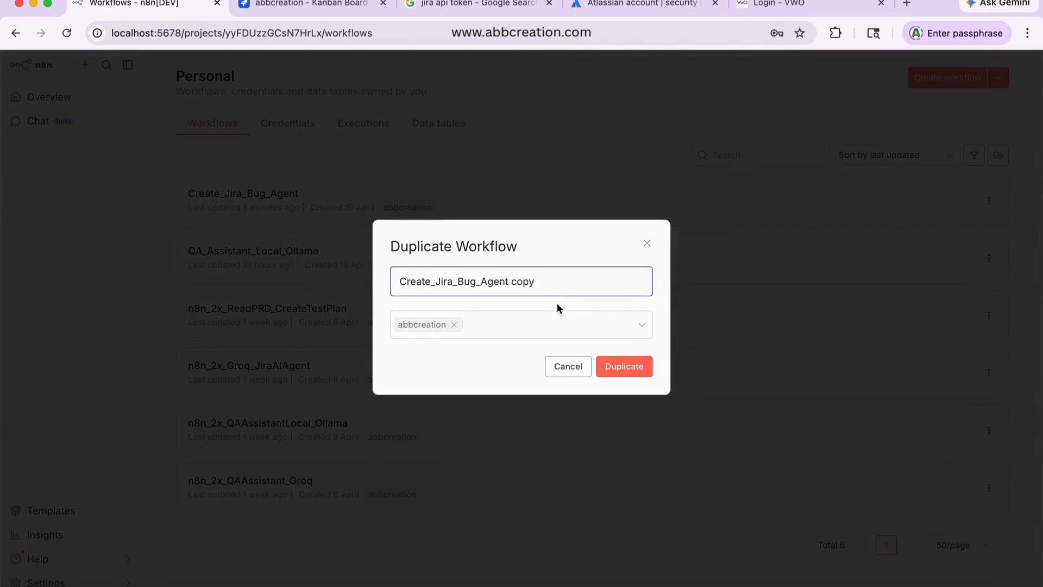
pyautogui.click(408, 582)
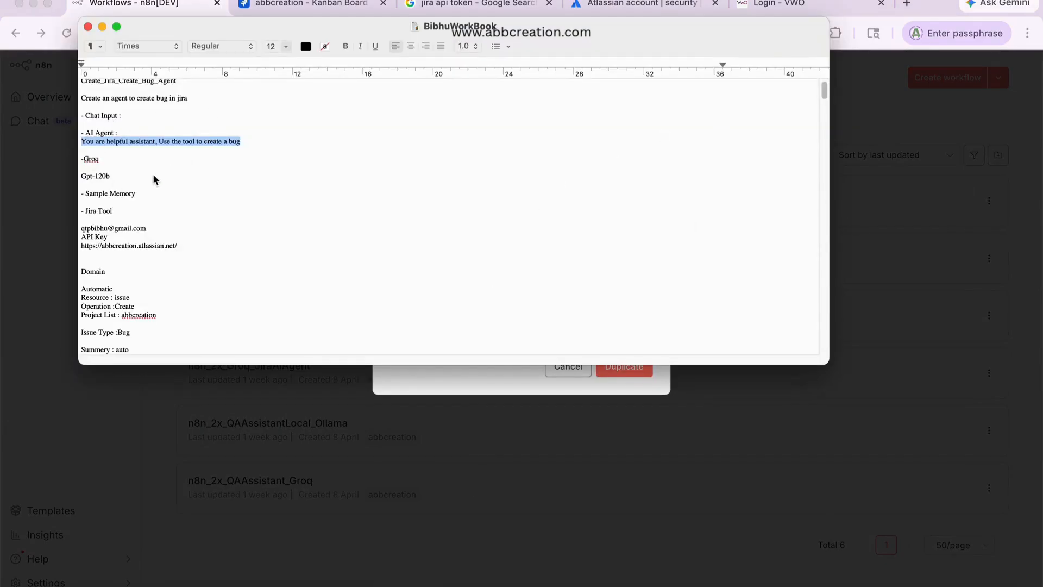
pyautogui.scroll(-5, 154, 178)
pyautogui.scroll(-2, 153, 180)
pyautogui.click(198, 243)
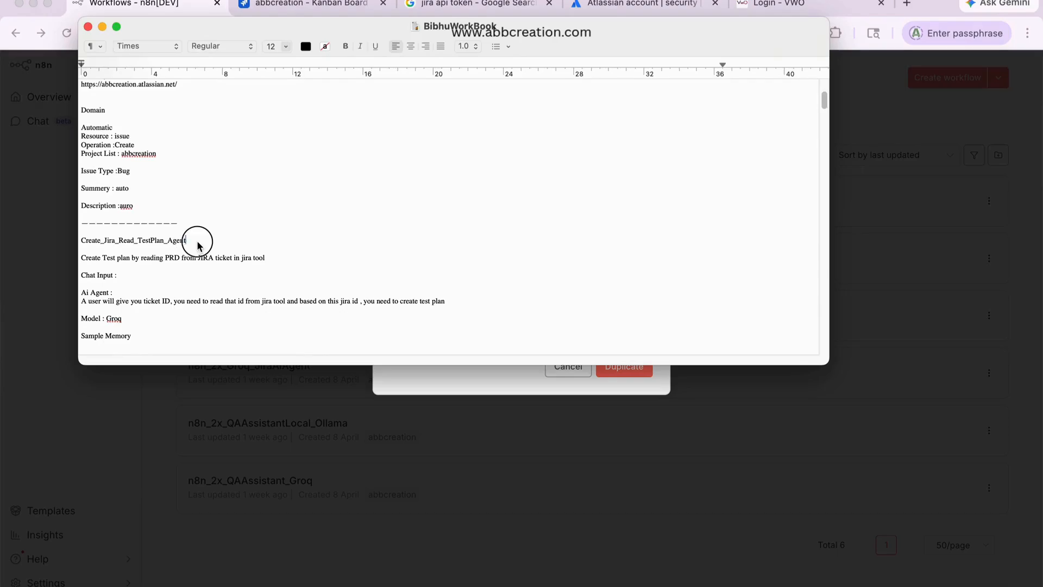
pyautogui.moveTo(198, 243); pyautogui.dragTo(77, 241)
pyautogui.press('super+c')
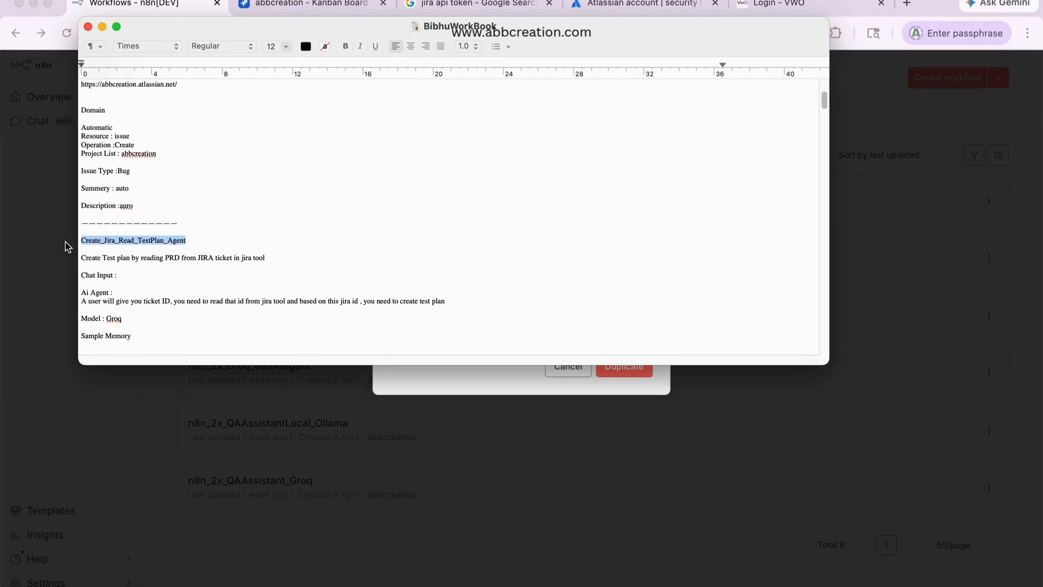
pyautogui.press('super+a')
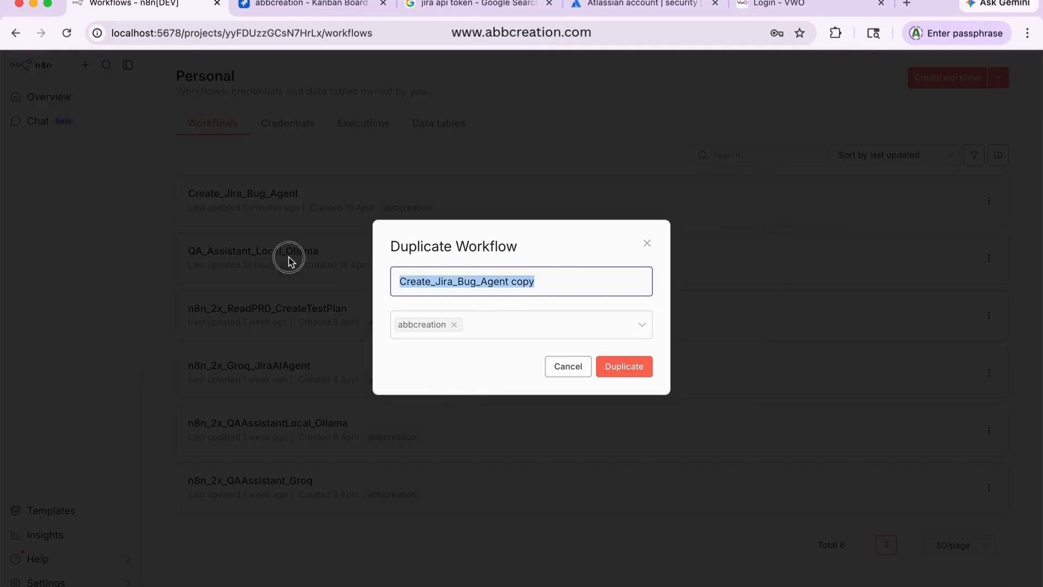
pyautogui.press('super+v')
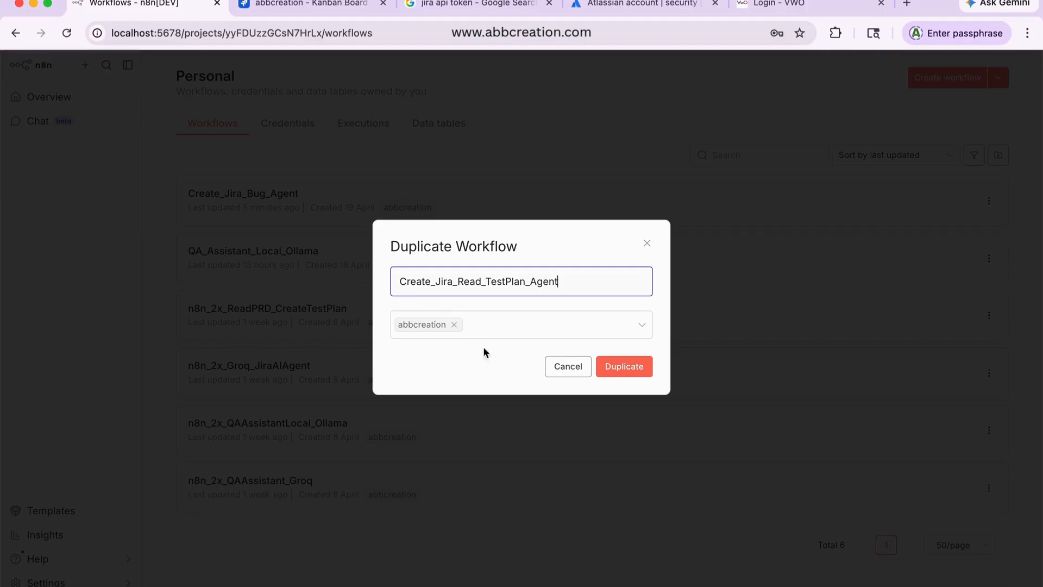
pyautogui.click(624, 368)
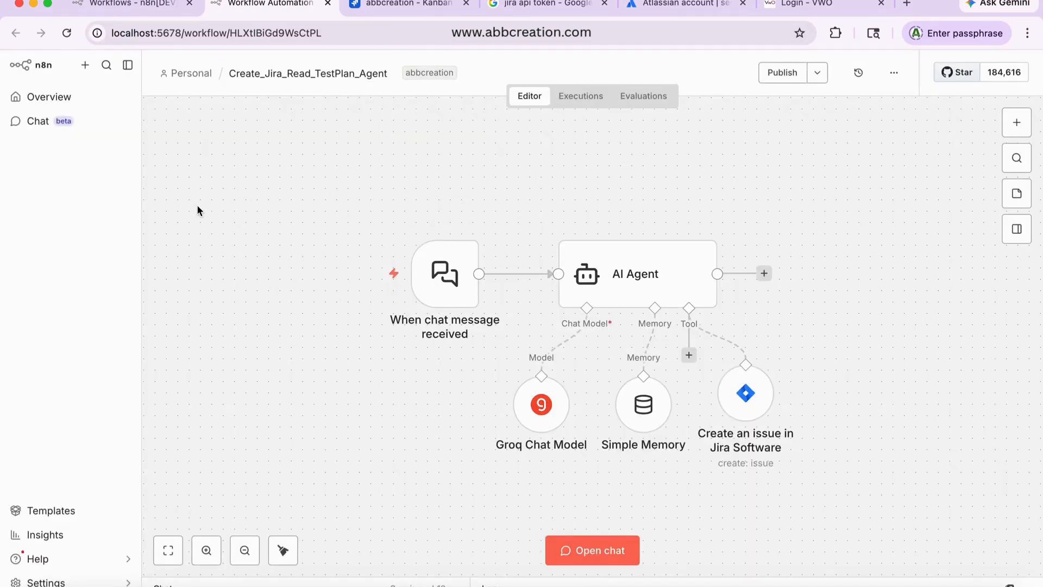
# - Check the duplicated AI Agent node's parameters, then copy the ticket-reading test plan prompt from the TextEdit notes
pyautogui.moveTo(463, 311)
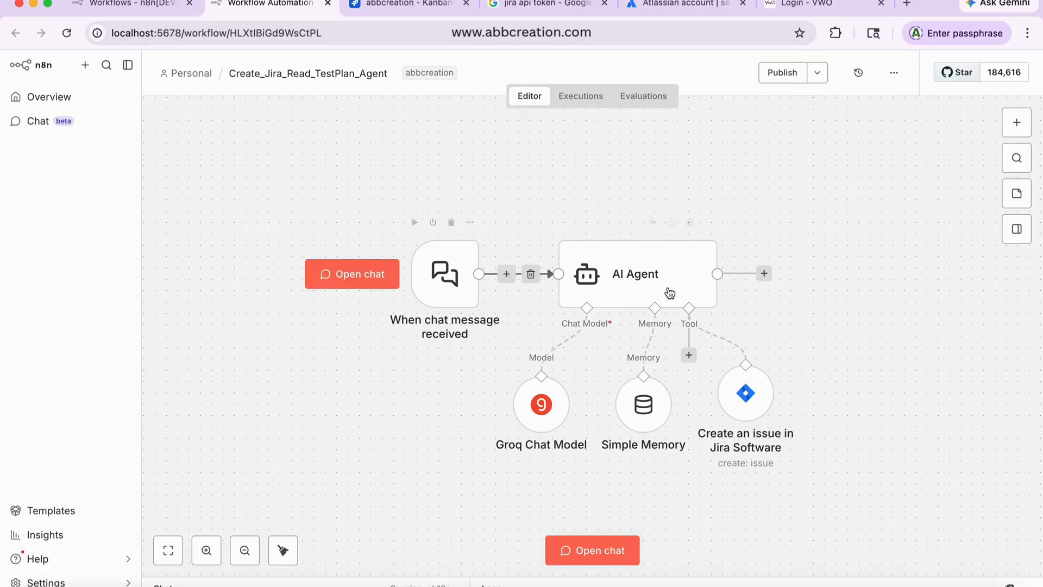
pyautogui.doubleClick(628, 273)
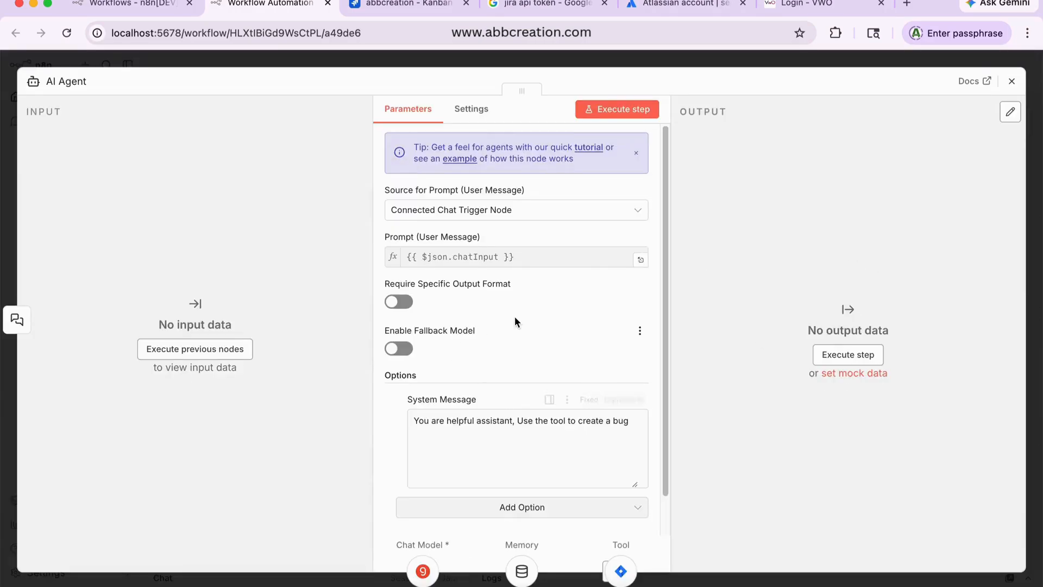
pyautogui.click(1011, 81)
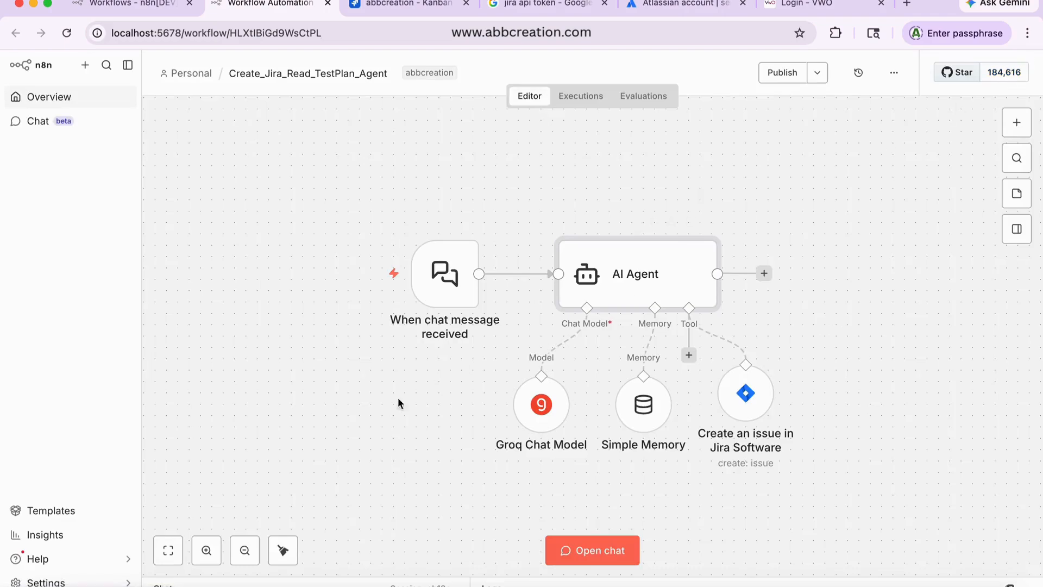
pyautogui.click(407, 584)
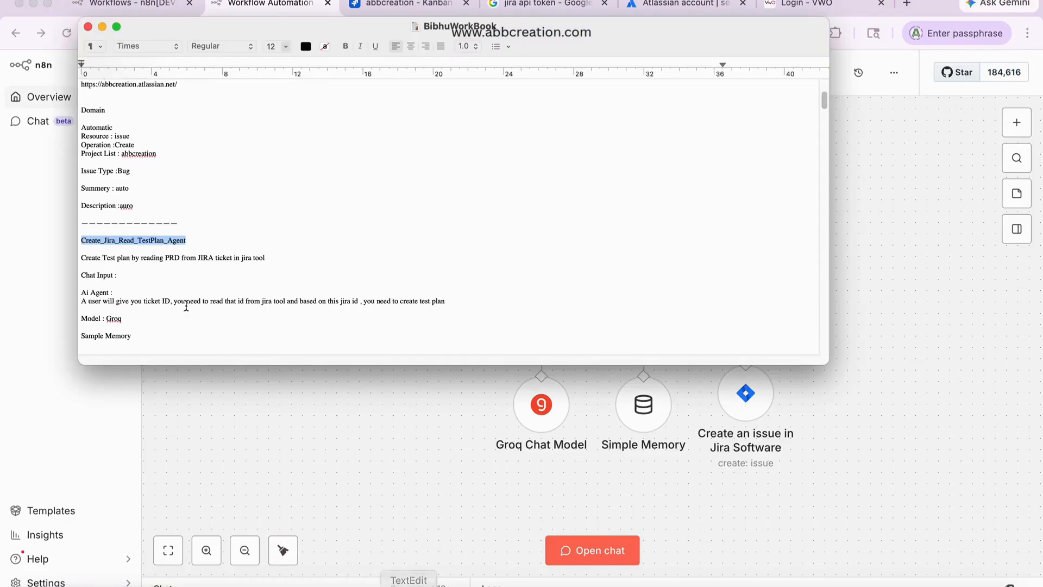
pyautogui.click(302, 259)
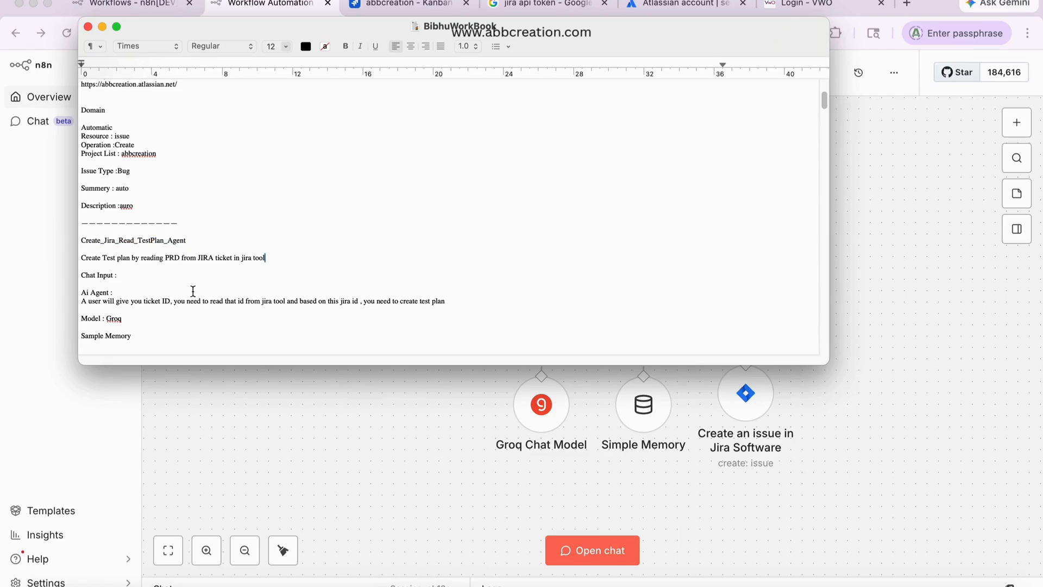
pyautogui.moveTo(481, 307); pyautogui.dragTo(77, 302)
pyautogui.press('super+c')
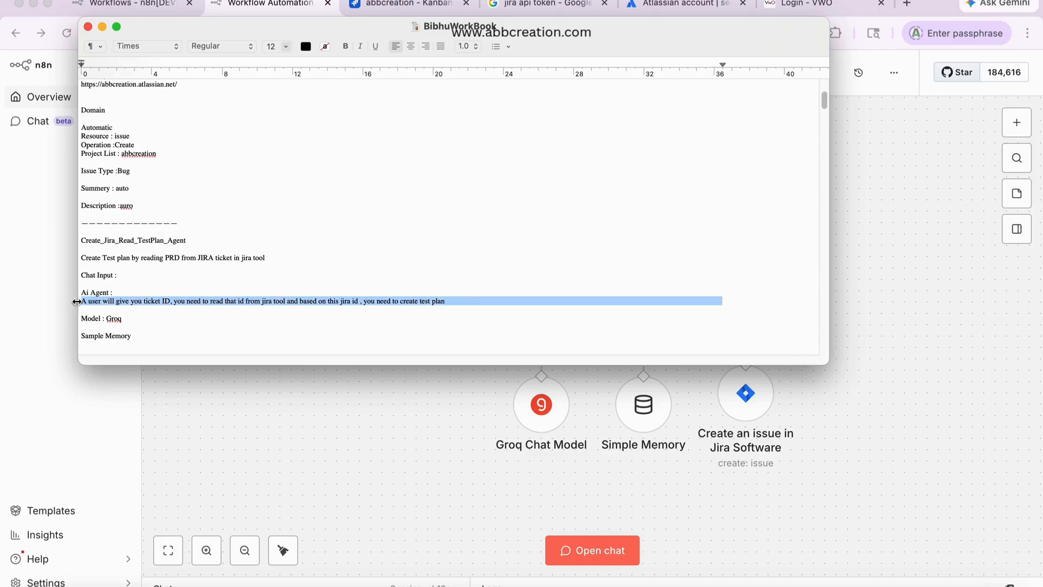
pyautogui.click(415, 437)
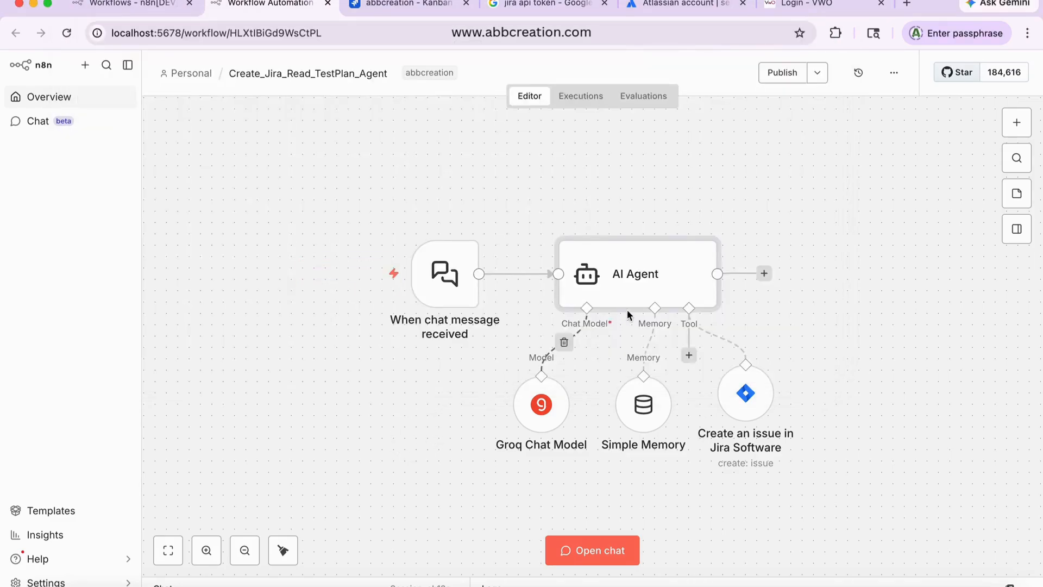
# - Replace the AI Agent's system message with the copied prompt to read the given ticket ID from the Jira tool and create a test plan
pyautogui.doubleClick(643, 278)
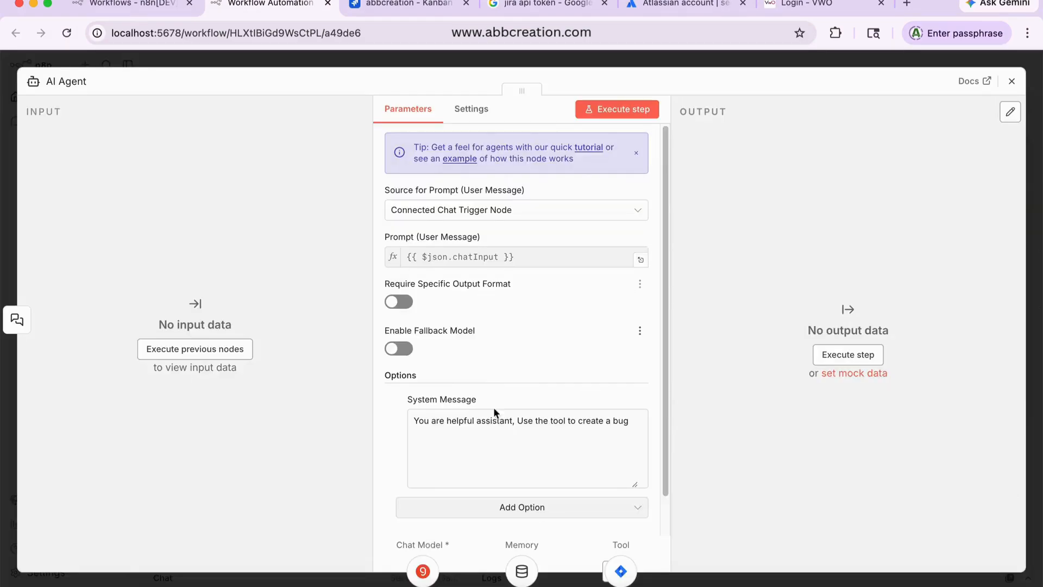
pyautogui.click(641, 422)
pyautogui.moveTo(641, 424); pyautogui.dragTo(318, 413)
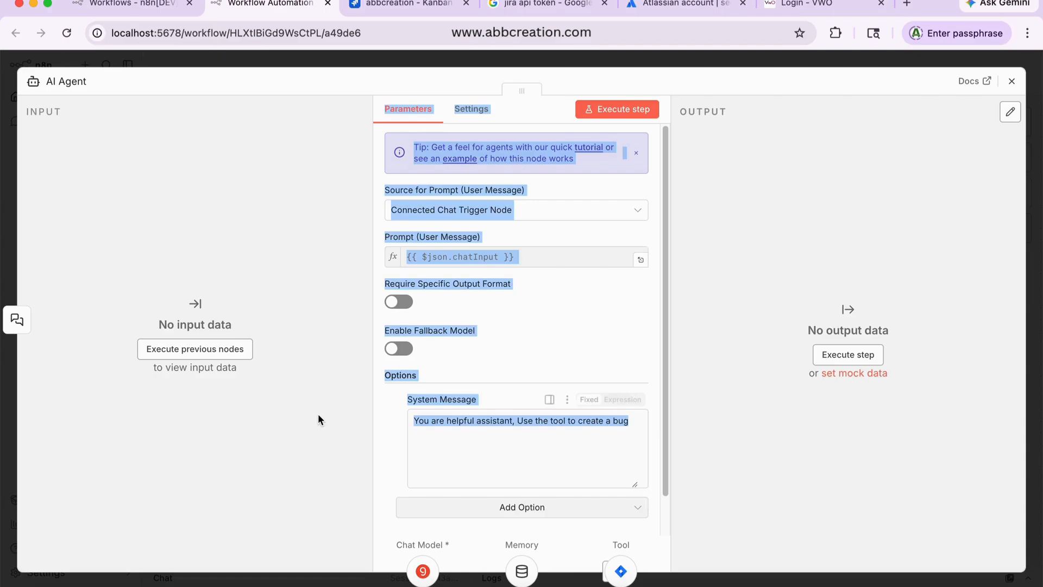
pyautogui.click(461, 456)
pyautogui.moveTo(632, 423); pyautogui.dragTo(376, 421)
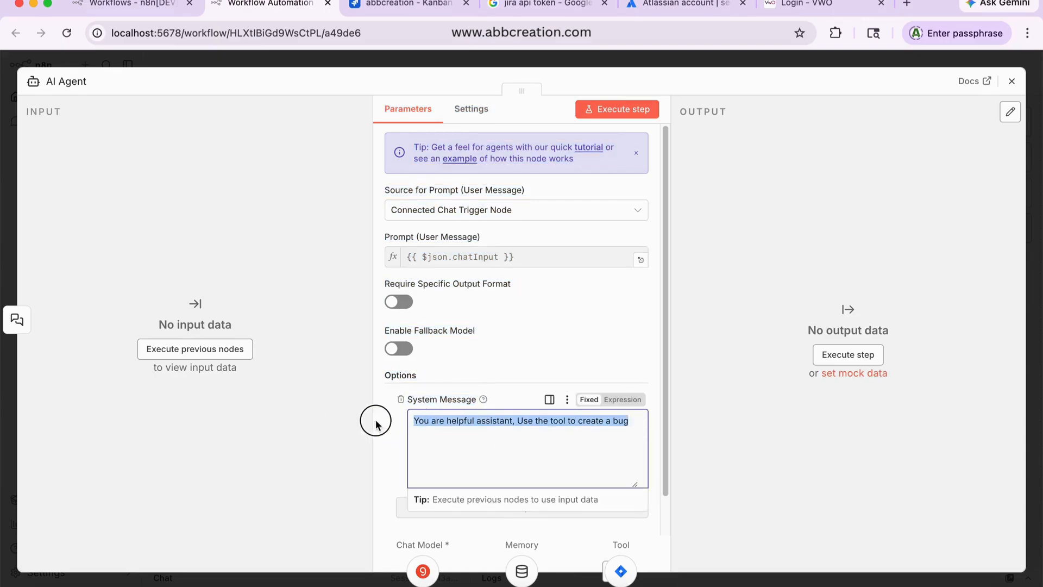
pyautogui.press('super+v')
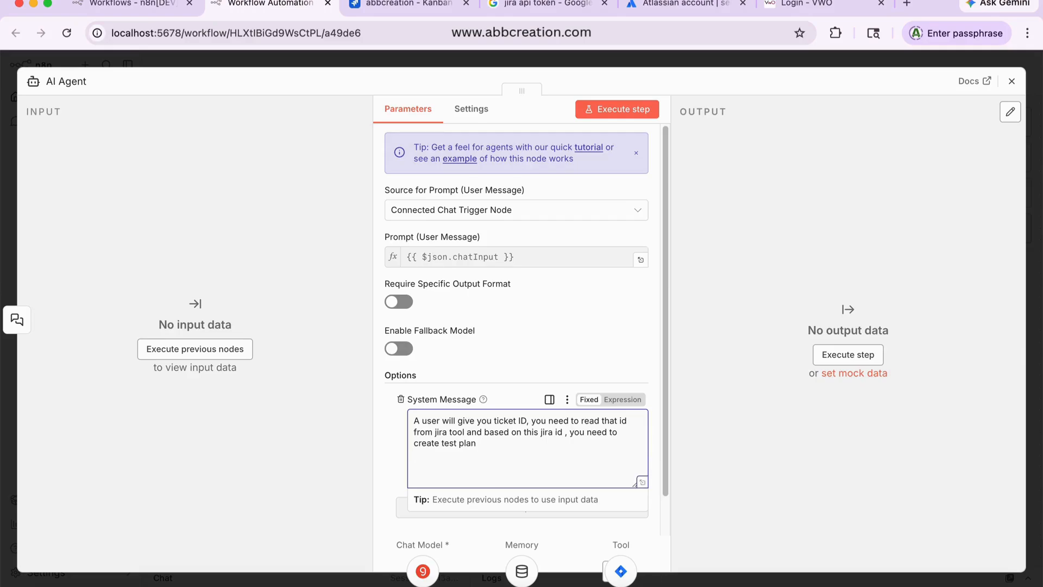
pyautogui.click(1012, 82)
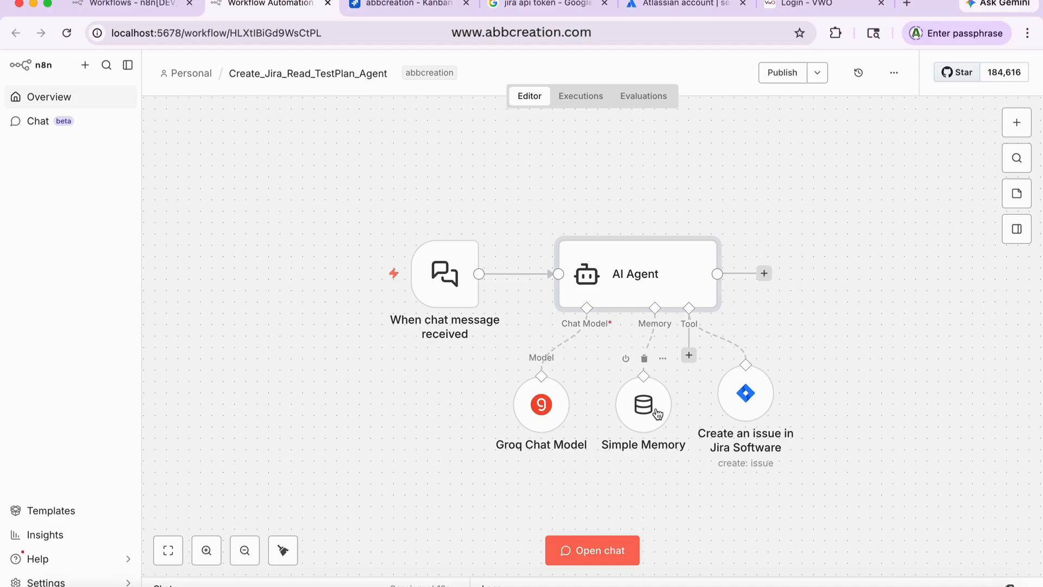
pyautogui.rightClick(743, 438)
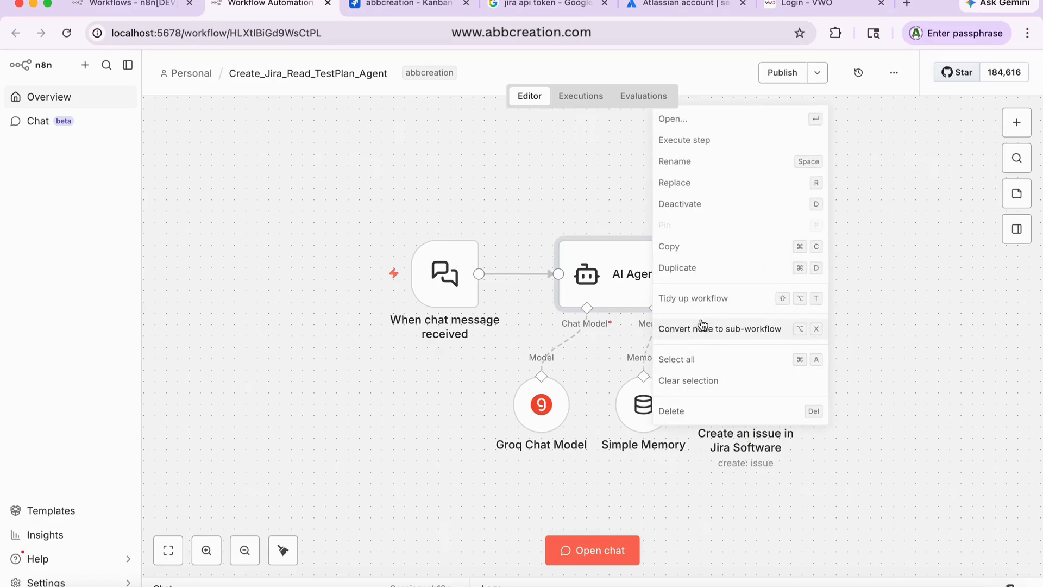
pyautogui.click(673, 163)
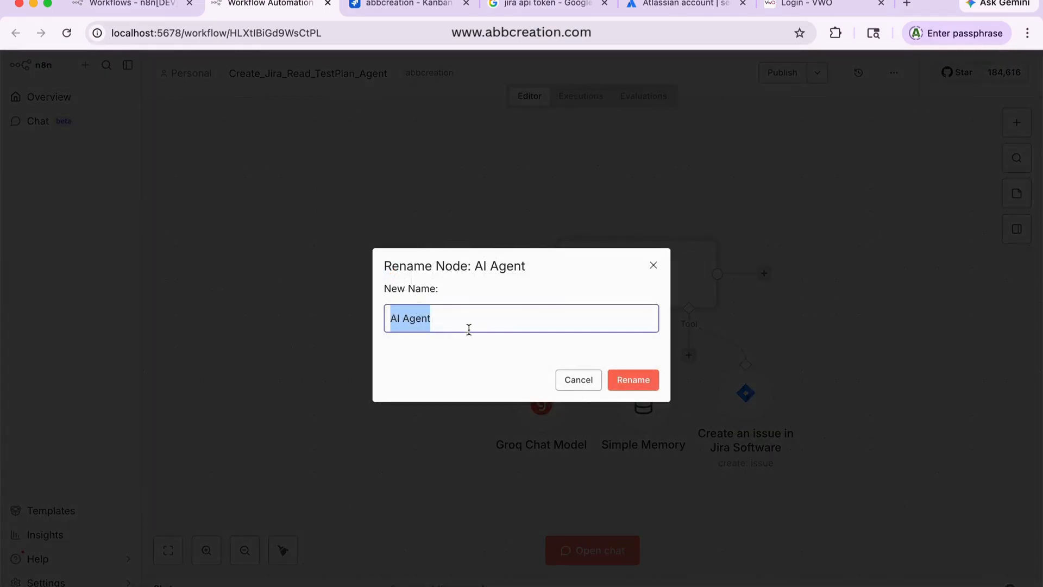
pyautogui.click(585, 380)
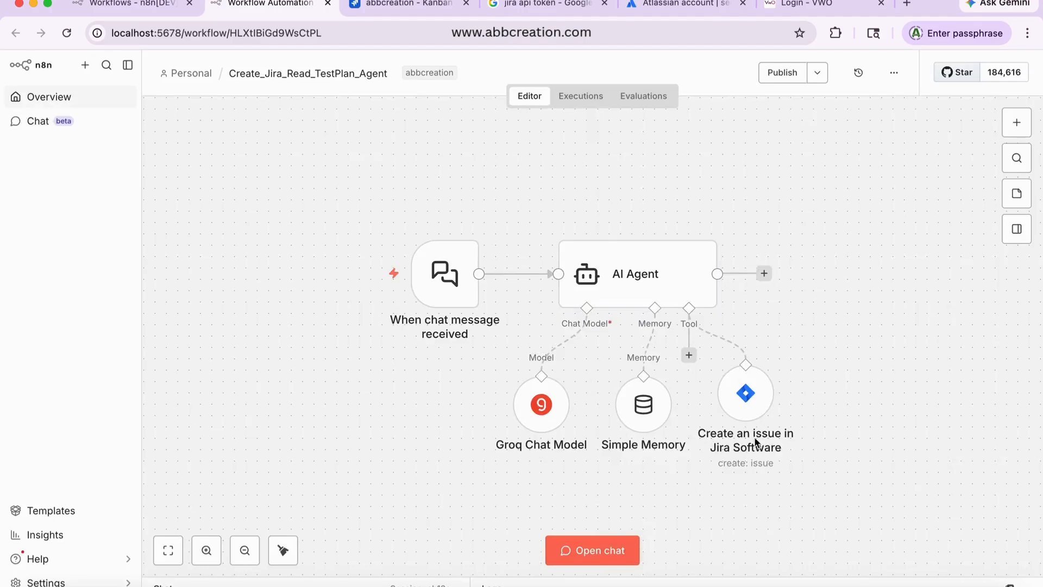
# - Rename the "Create an issue in Jira Software" tool node to "Get PRD from Jira Software"
pyautogui.rightClick(732, 431)
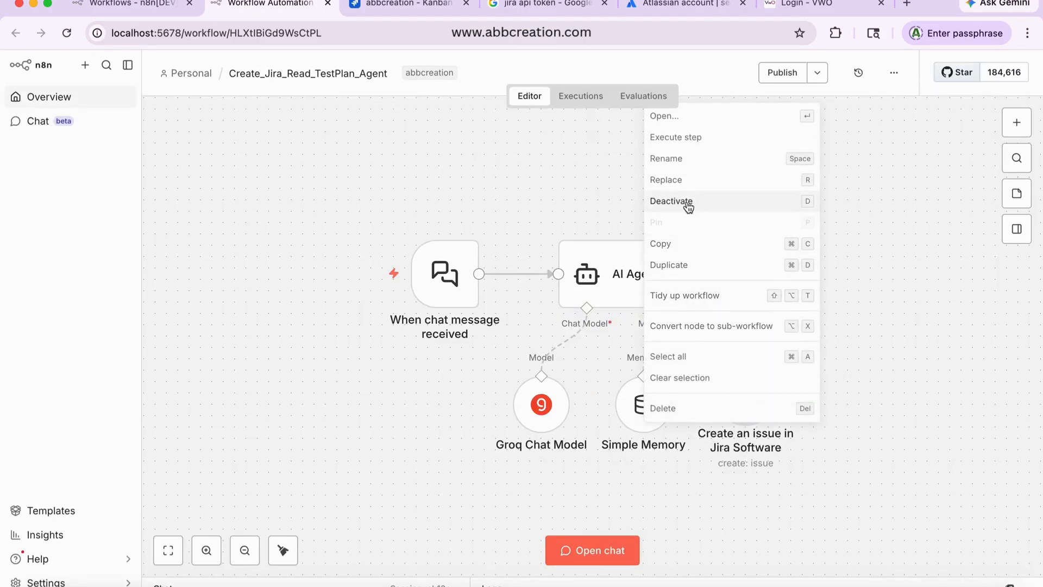
pyautogui.click(675, 163)
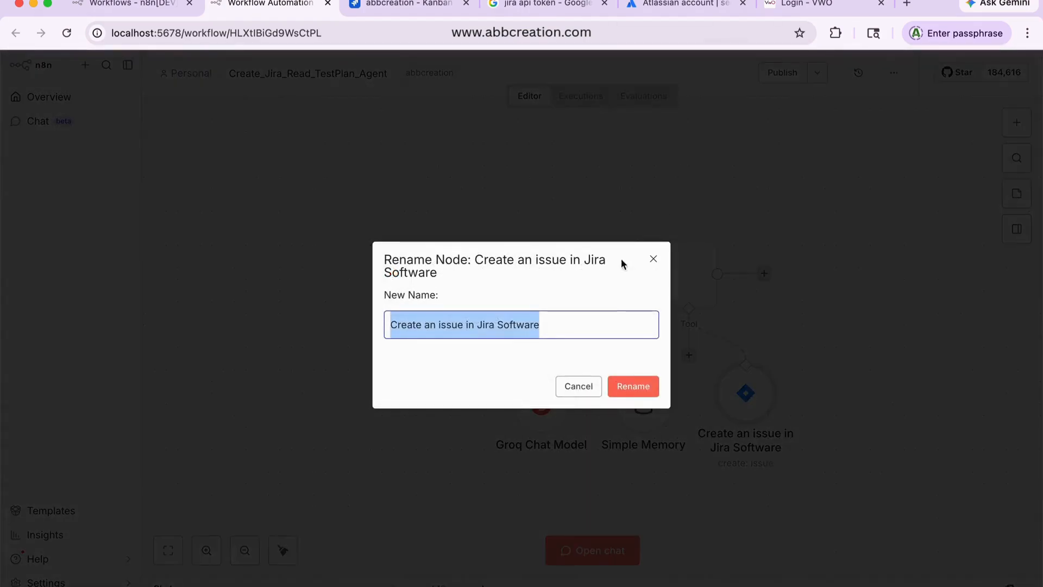
pyautogui.click(425, 325)
pyautogui.press('BackSpace')
pyautogui.press('BackSpace')
pyautogui.press('BackSpace')
pyautogui.press('BackSpace')
pyautogui.press('BackSpace')
pyautogui.press('BackSpace')
pyautogui.press('BackSpace')
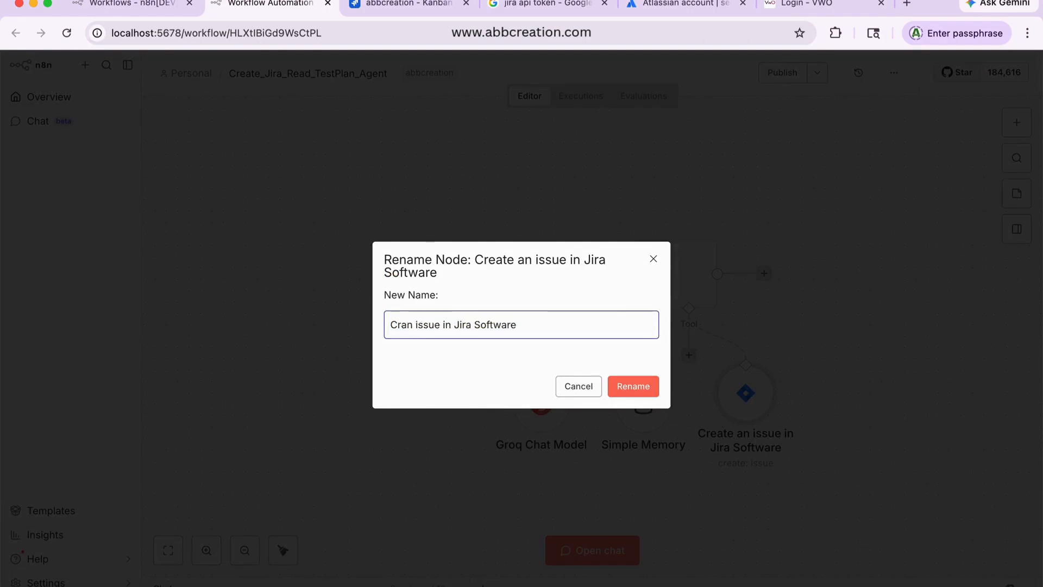
pyautogui.write('Get ')
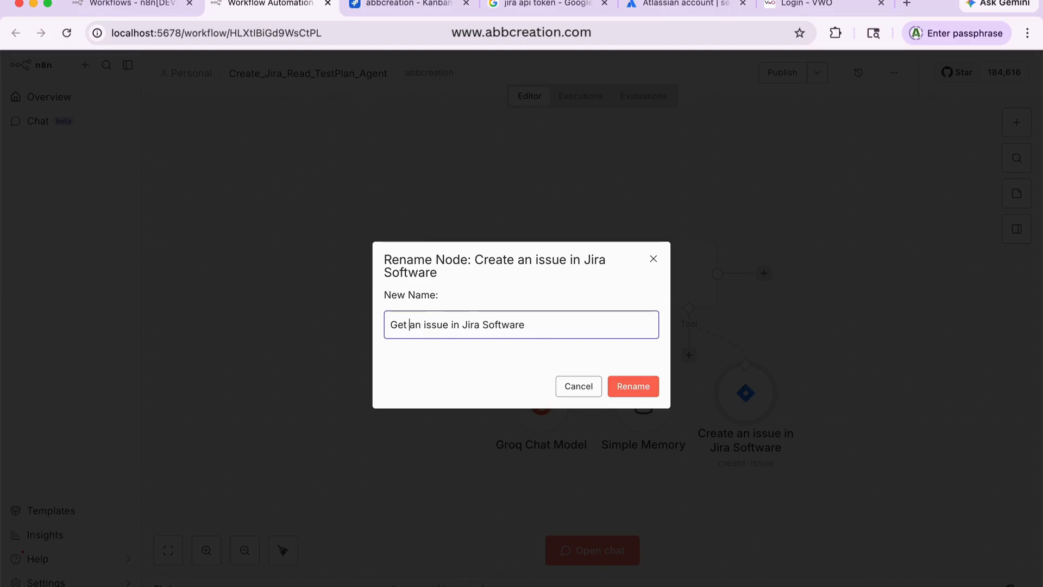
pyautogui.write('PRD')
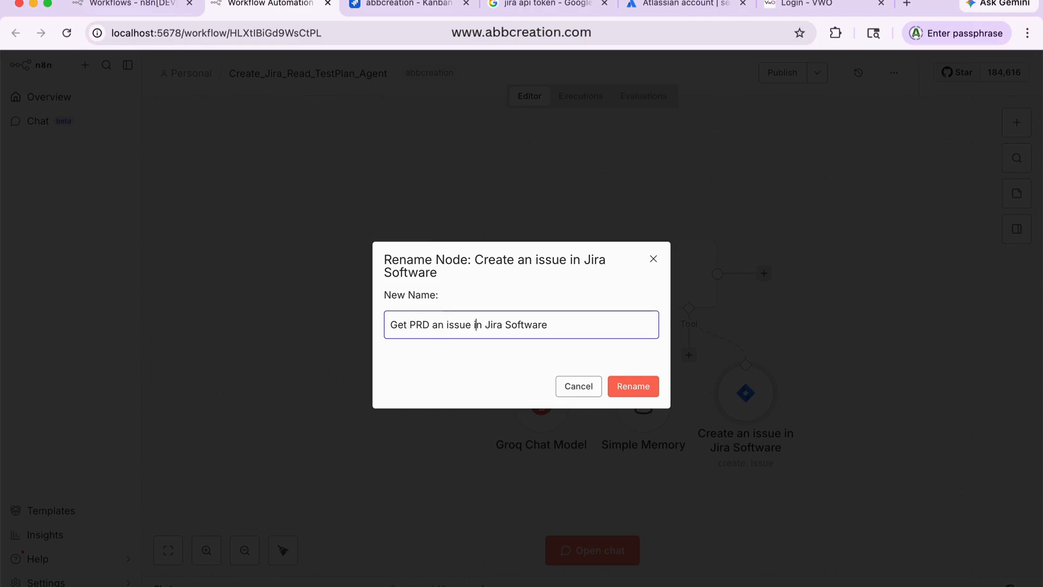
pyautogui.press('Delete')
pyautogui.press('Delete')
pyautogui.press('Delete')
pyautogui.press('Delete')
pyautogui.press('Delete')
pyautogui.press('BackSpace')
pyautogui.press('BackSpace')
pyautogui.press('BackSpace')
pyautogui.press('BackSpace')
pyautogui.press('BackSpace')
pyautogui.press('BackSpace')
pyautogui.press('BackSpace')
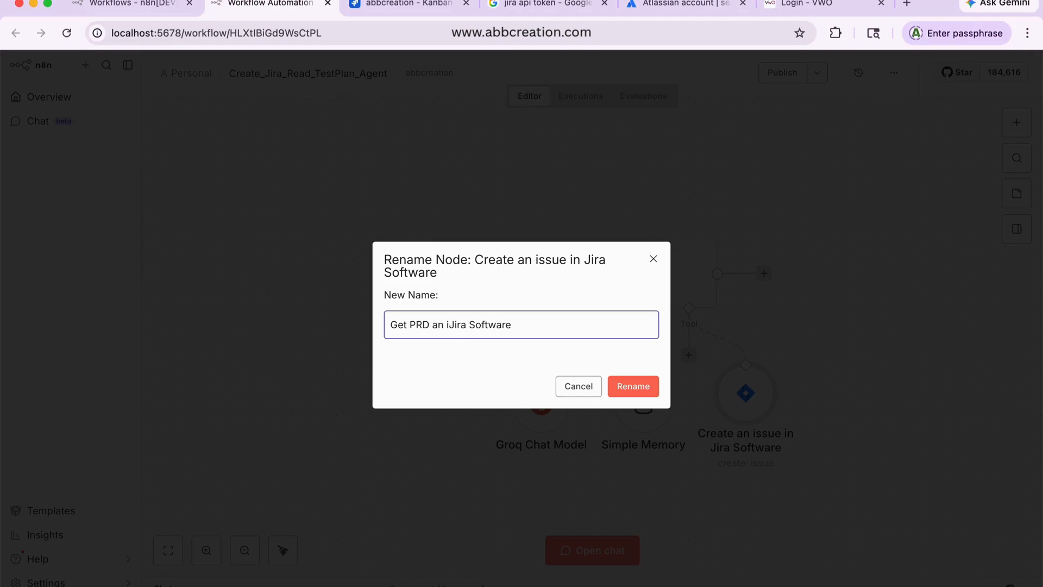
pyautogui.write('from')
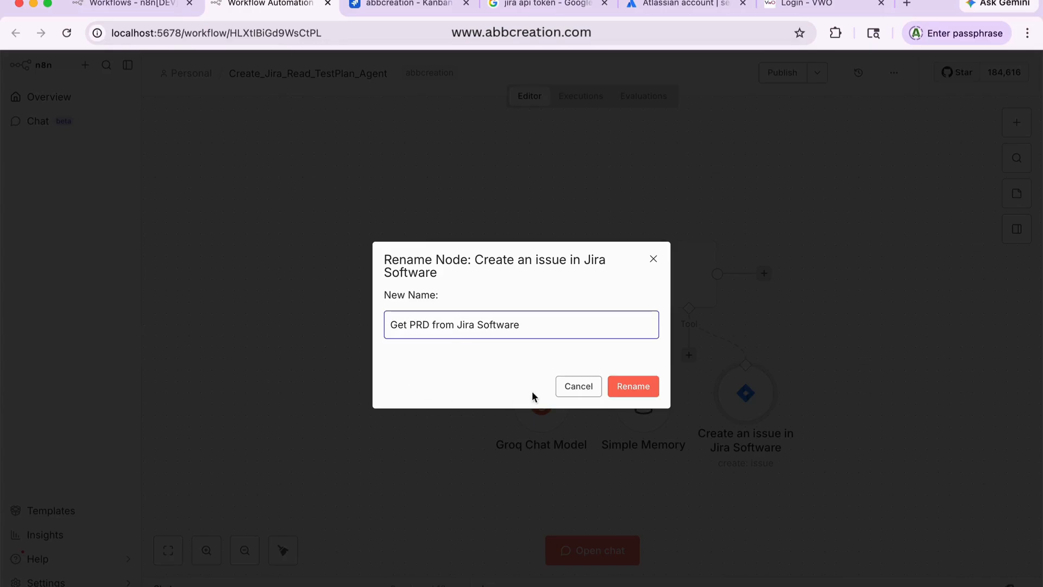
pyautogui.click(636, 390)
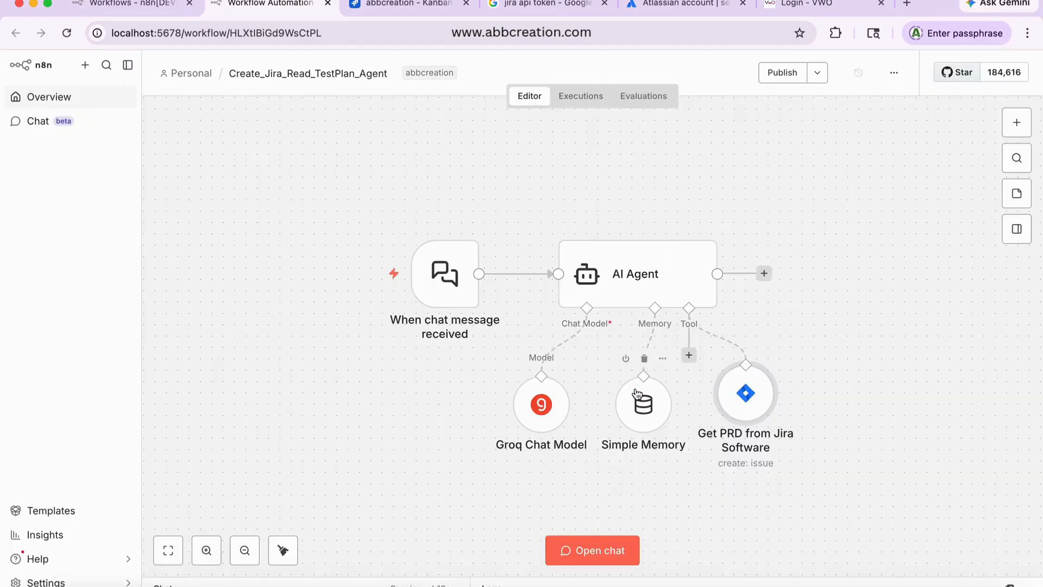
# - Set the "Get PRD from Jira Software" node's operation to Get and let the model define the Issue Key automatically
pyautogui.doubleClick(750, 393)
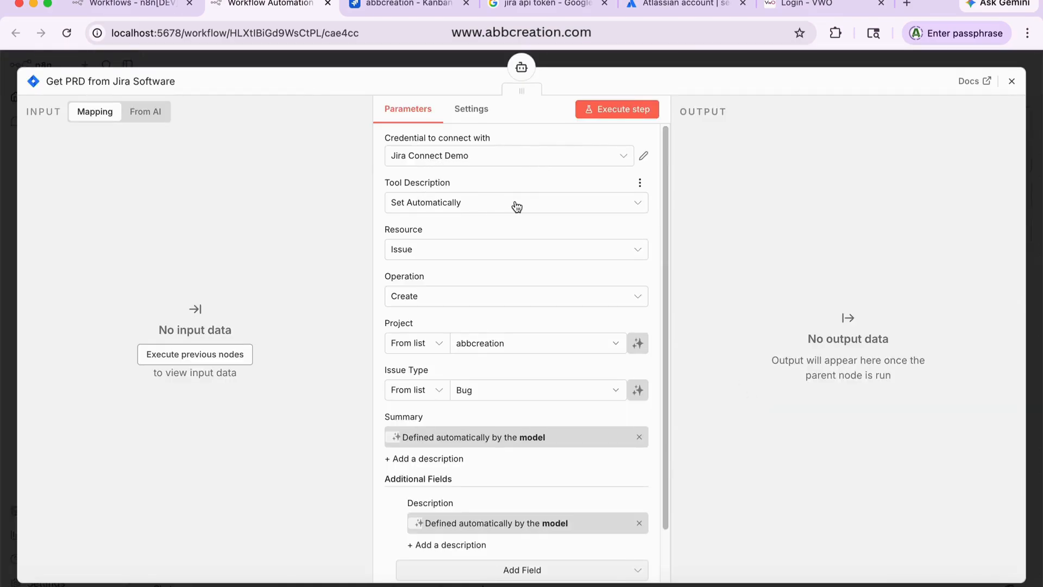
pyautogui.click(440, 300)
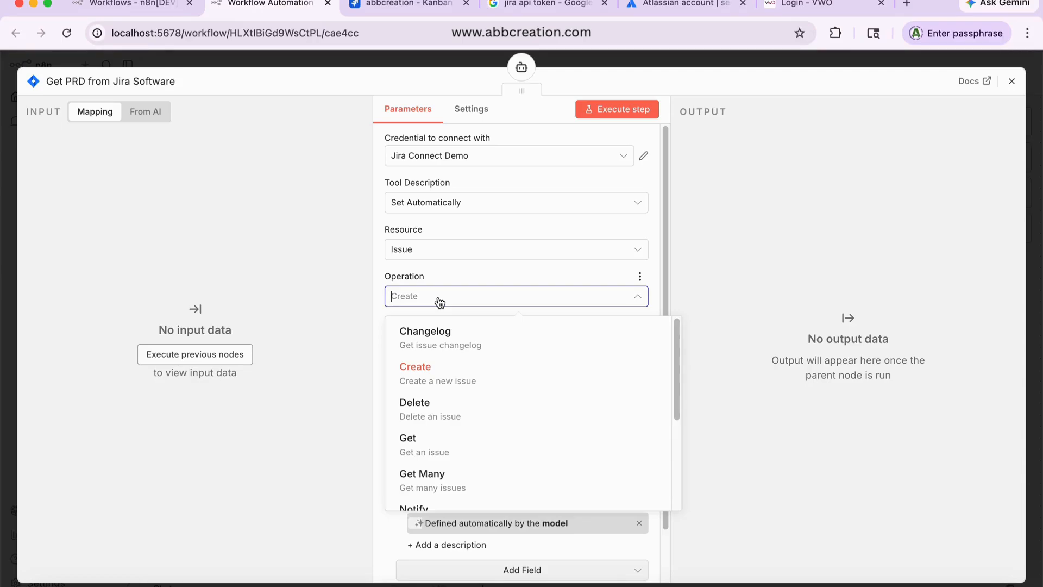
pyautogui.click(419, 443)
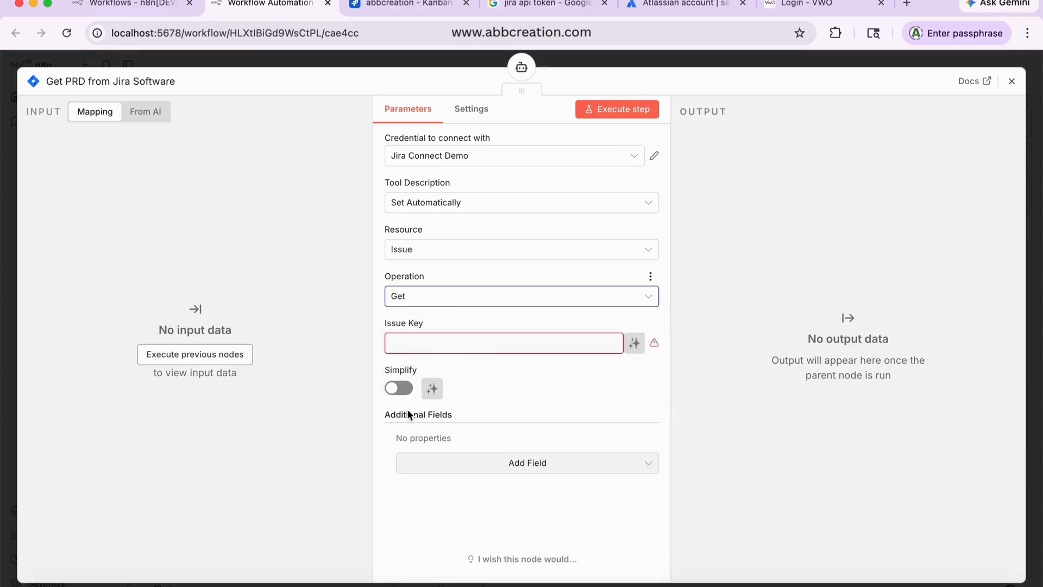
pyautogui.click(532, 342)
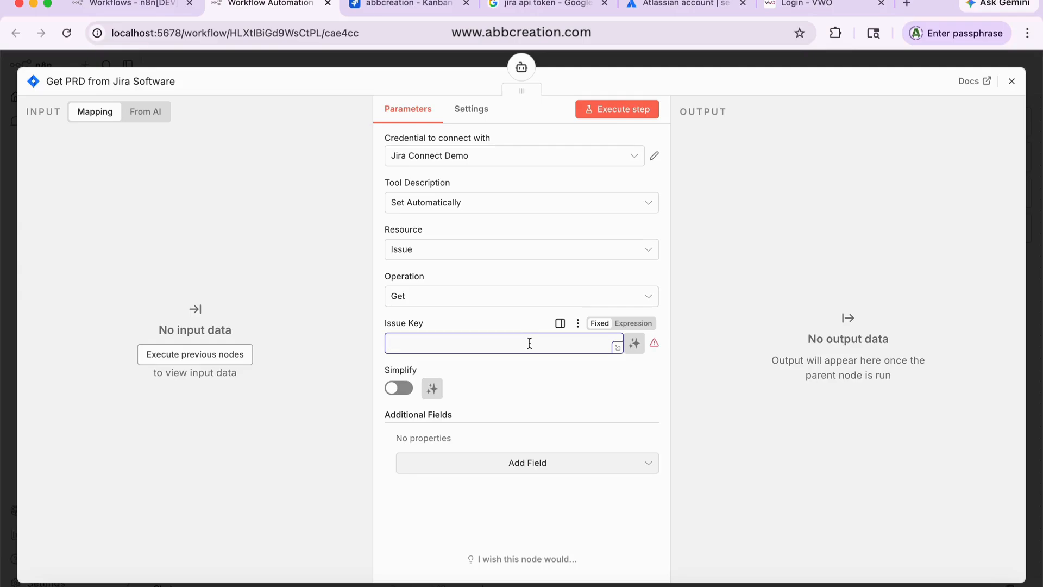
pyautogui.click(638, 347)
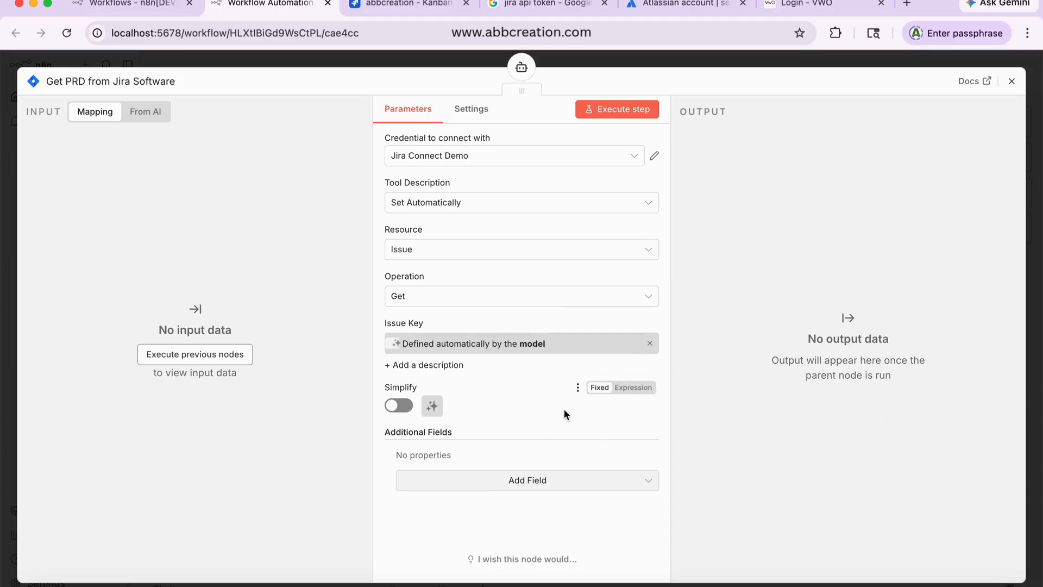
# - Check the Jira tool settings against the Get operation notes in TextEdit, then close the node's parameters
pyautogui.click(409, 585)
pyautogui.scroll(-3, 220, 273)
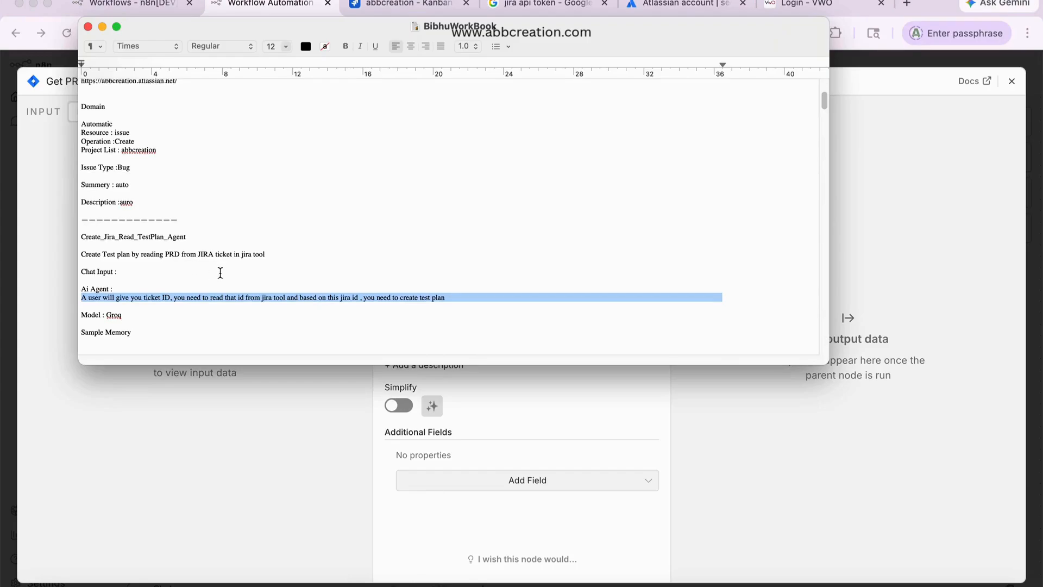
pyautogui.scroll(-5, 220, 273)
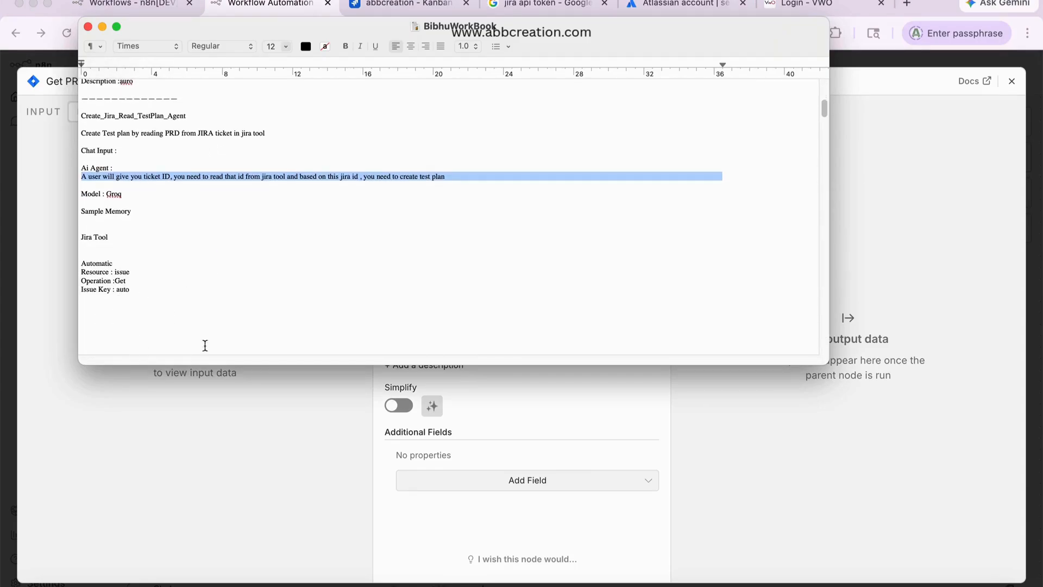
pyautogui.click(182, 491)
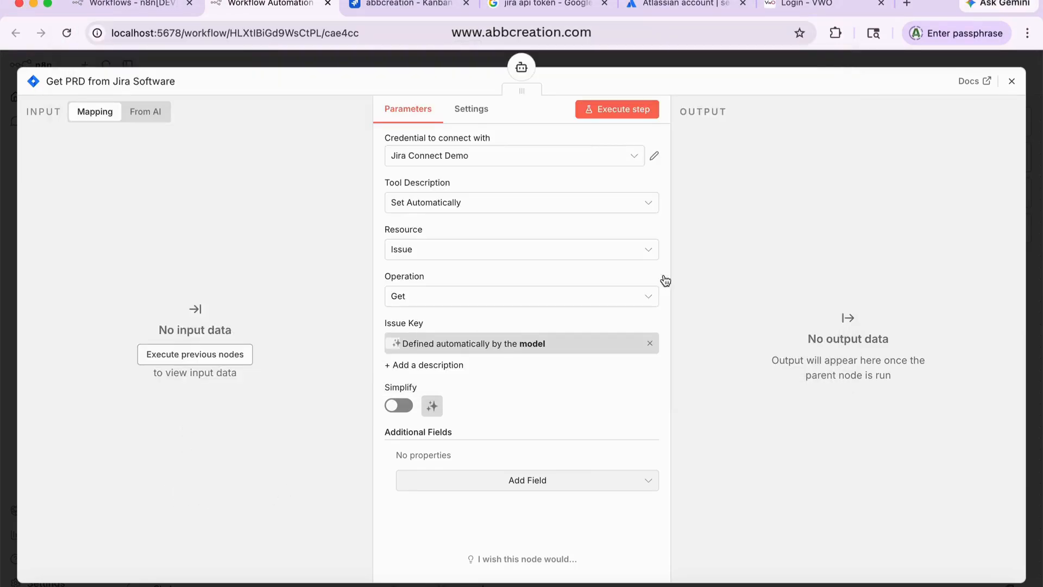
pyautogui.click(1012, 81)
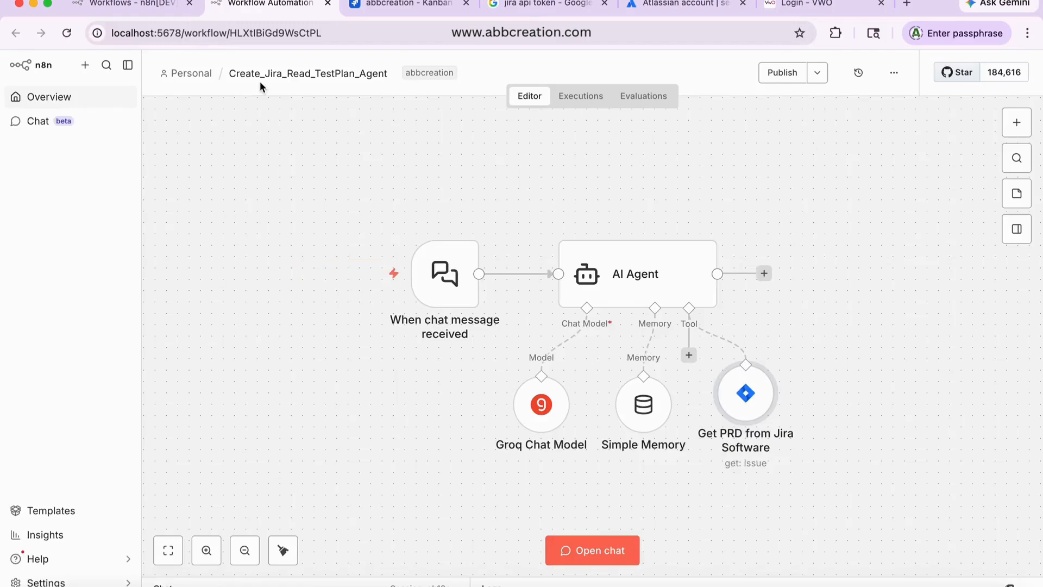
# - Switch to the abbcreation board in Jira and review the description of the KAN-8 VWO Login Dashboard requirements ticket
pyautogui.click(380, 11)
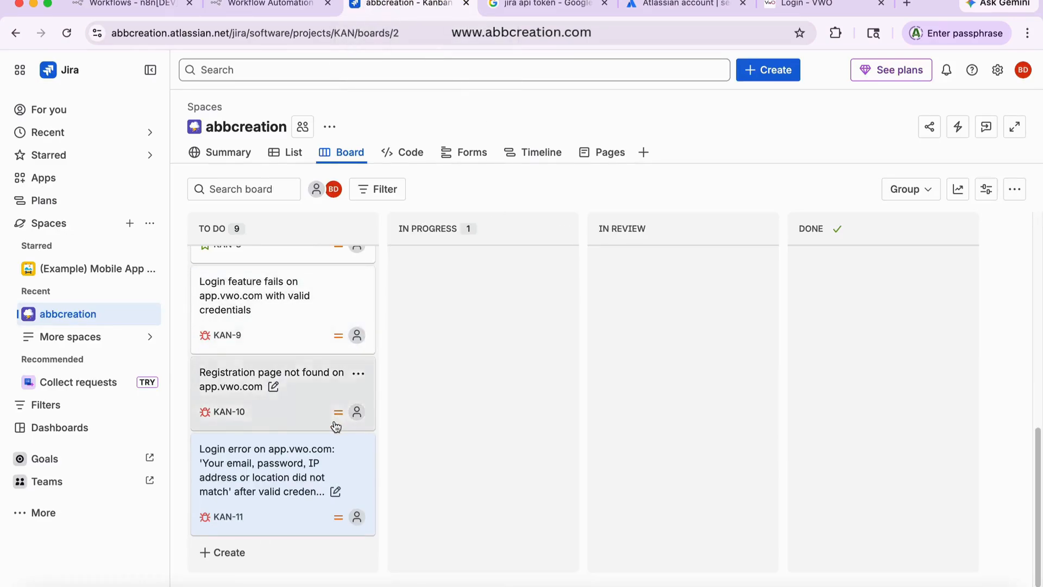
pyautogui.scroll(3, 326, 426)
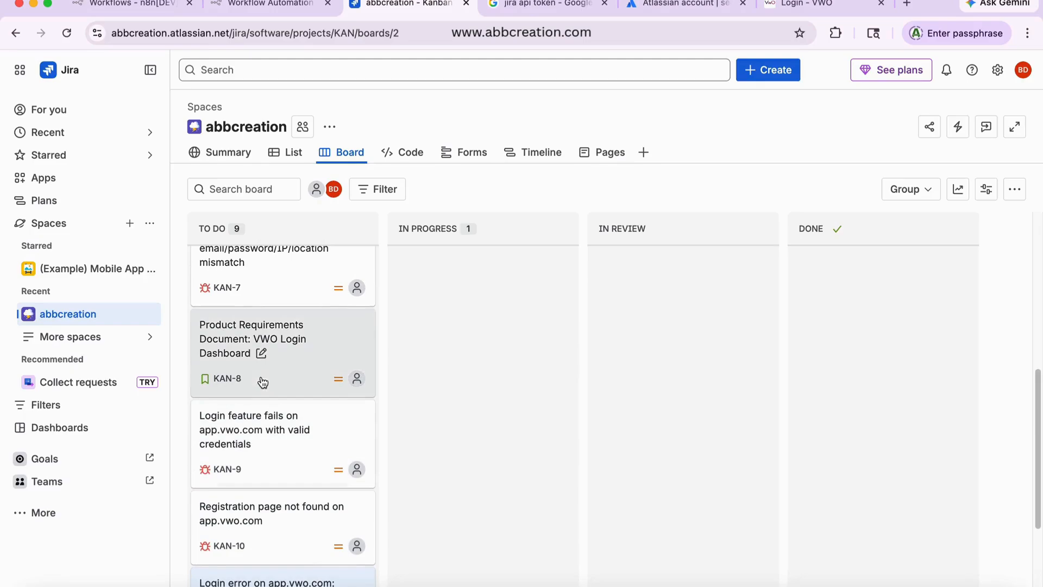
pyautogui.click(232, 334)
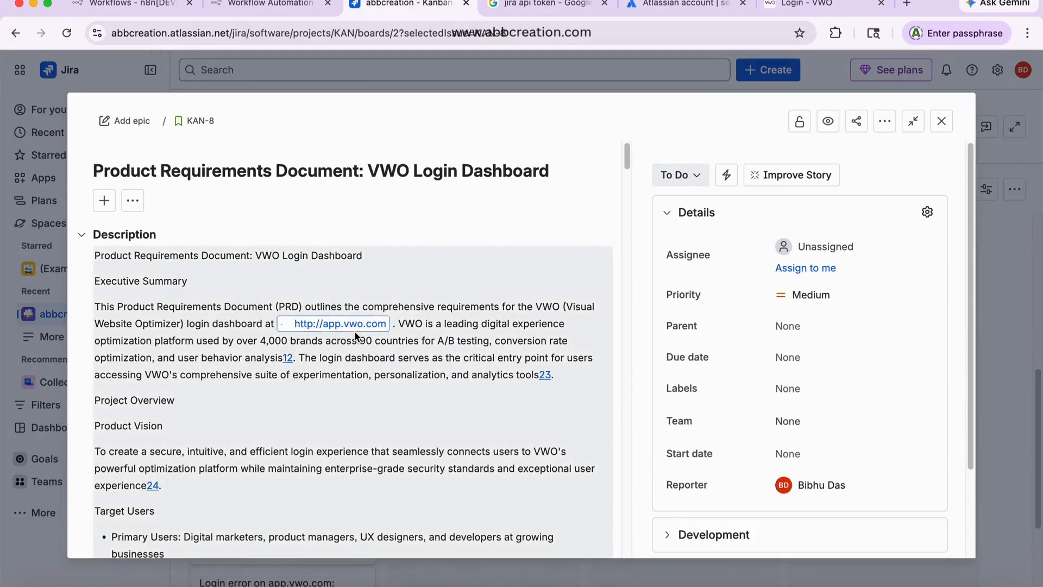
pyautogui.scroll(-20, 177, 294)
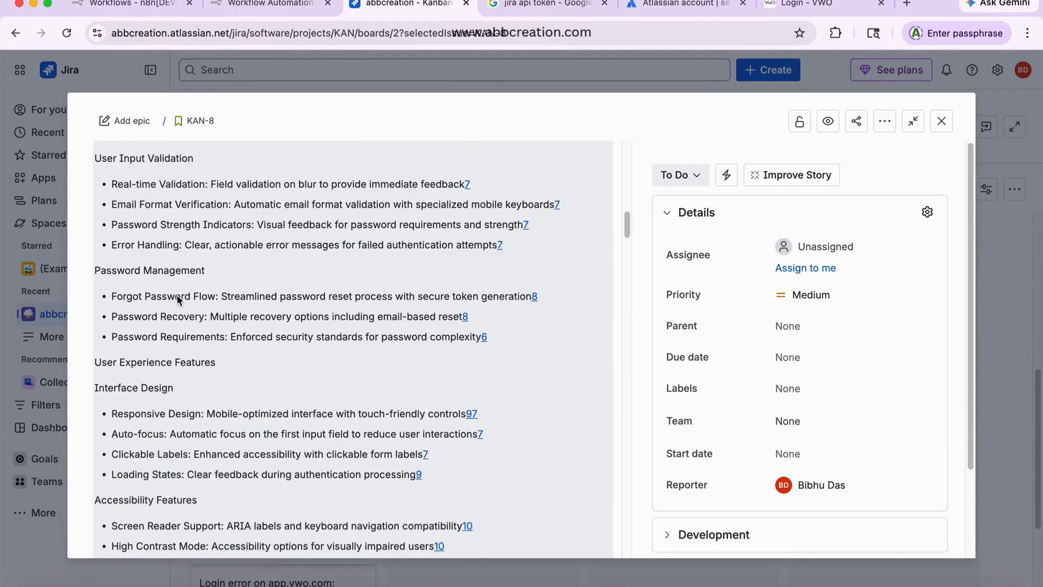
pyautogui.scroll(-20, 177, 294)
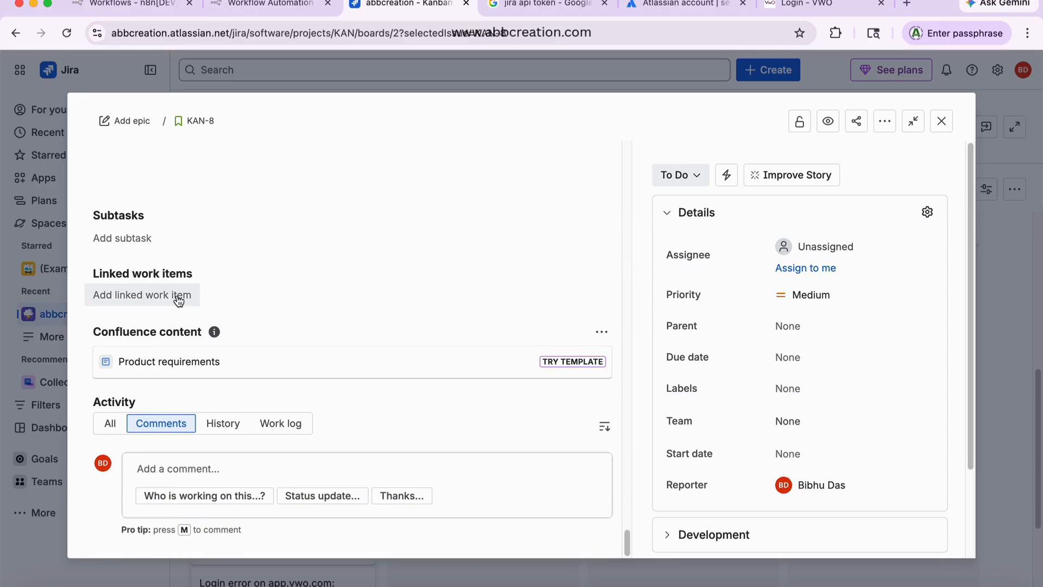
pyautogui.scroll(20, 178, 299)
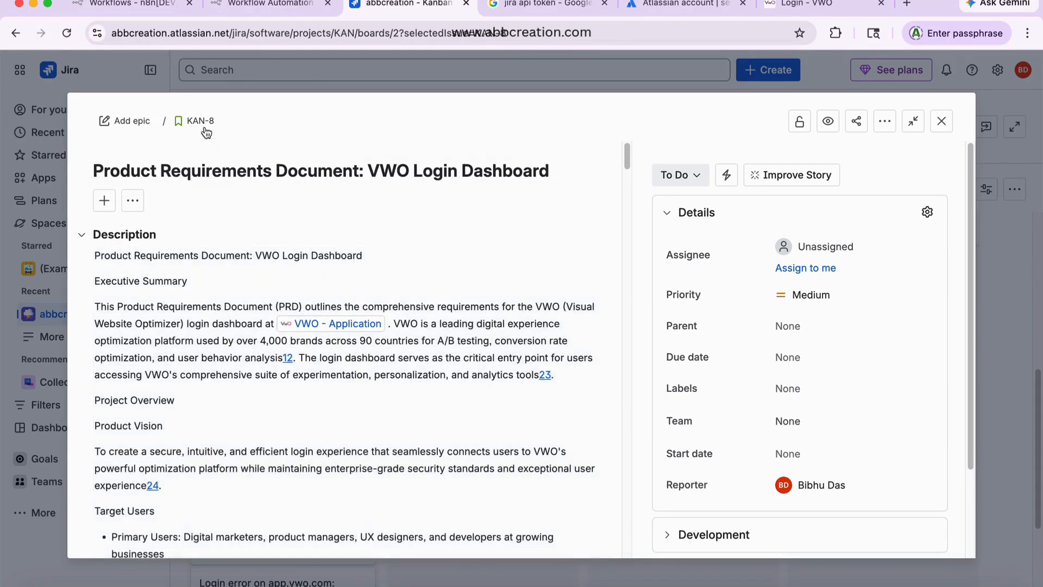
pyautogui.click(938, 129)
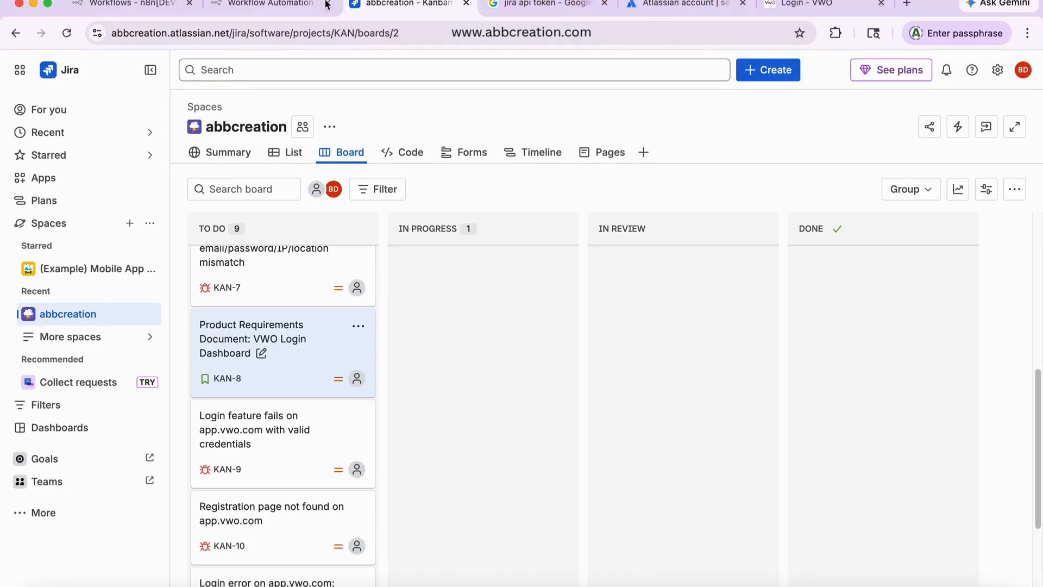
# - Return to the n8n workflow and send the chat message "can you create test plan for me by reading jira ticket KAN-8 from jira tool"
pyautogui.click(242, 6)
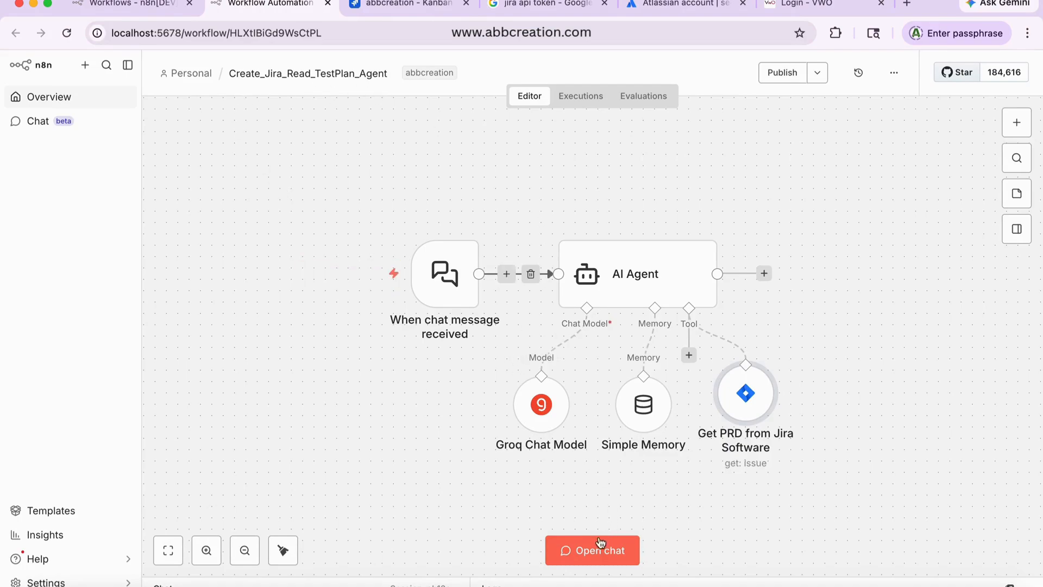
pyautogui.click(593, 555)
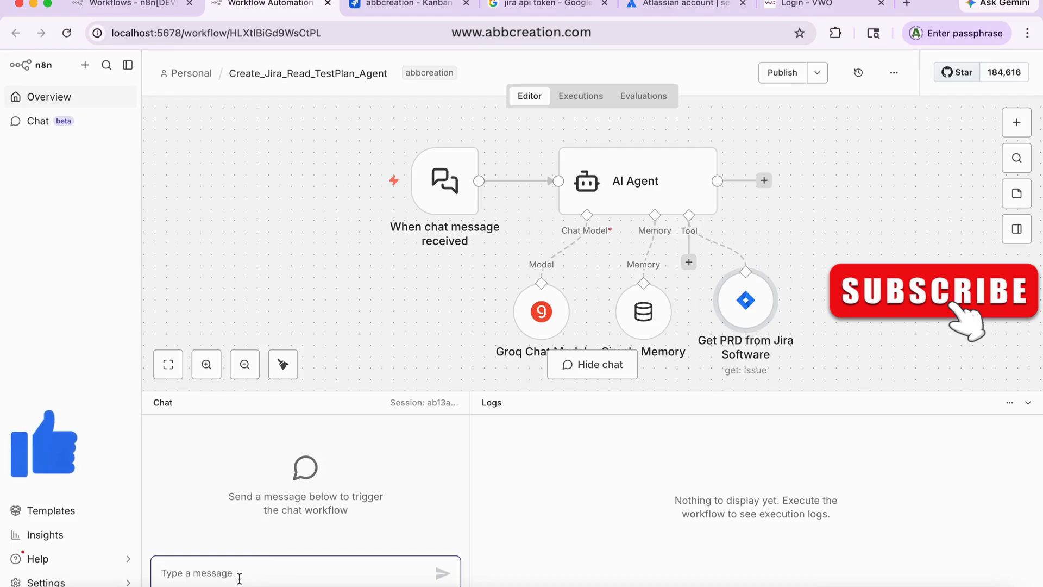
pyautogui.write('can yo')
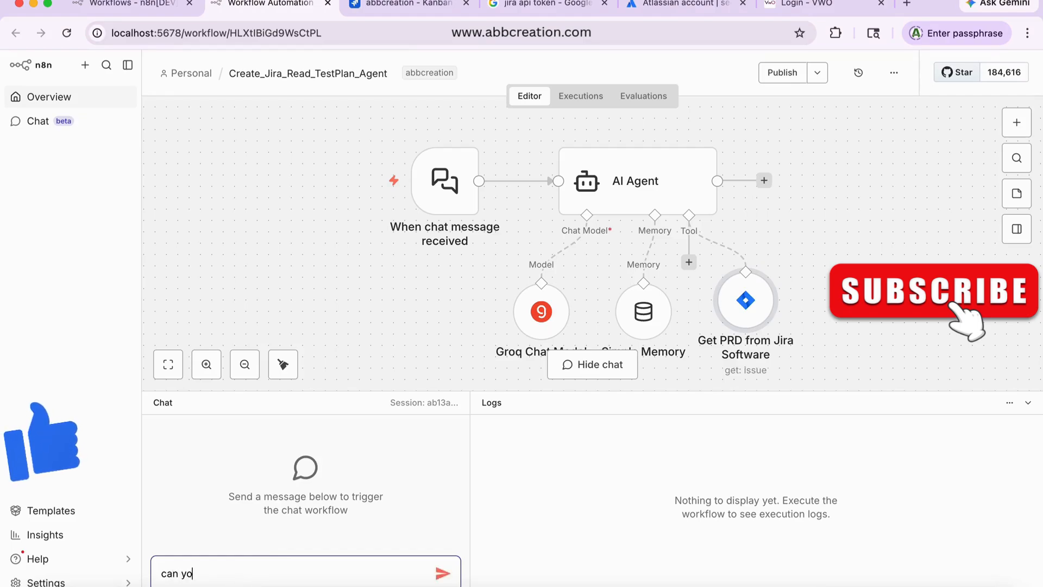
pyautogui.write('u create ')
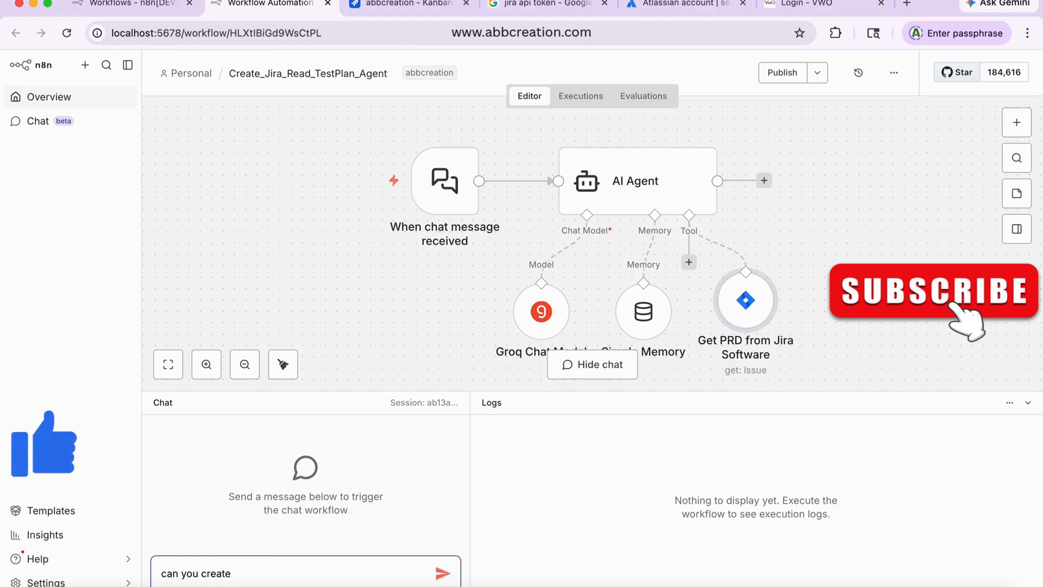
pyautogui.write('test plan')
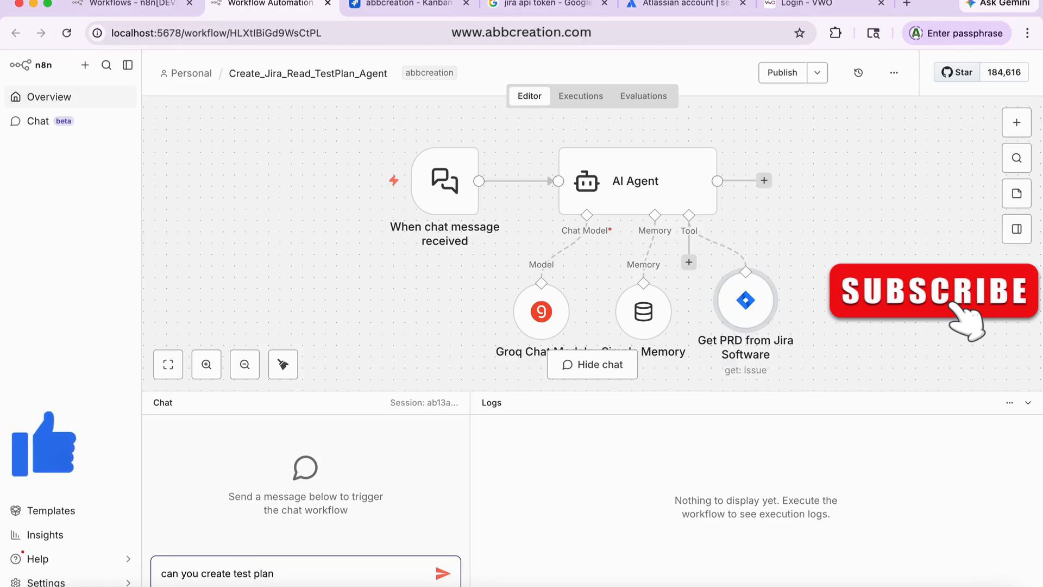
pyautogui.write(' for me by reading ticke')
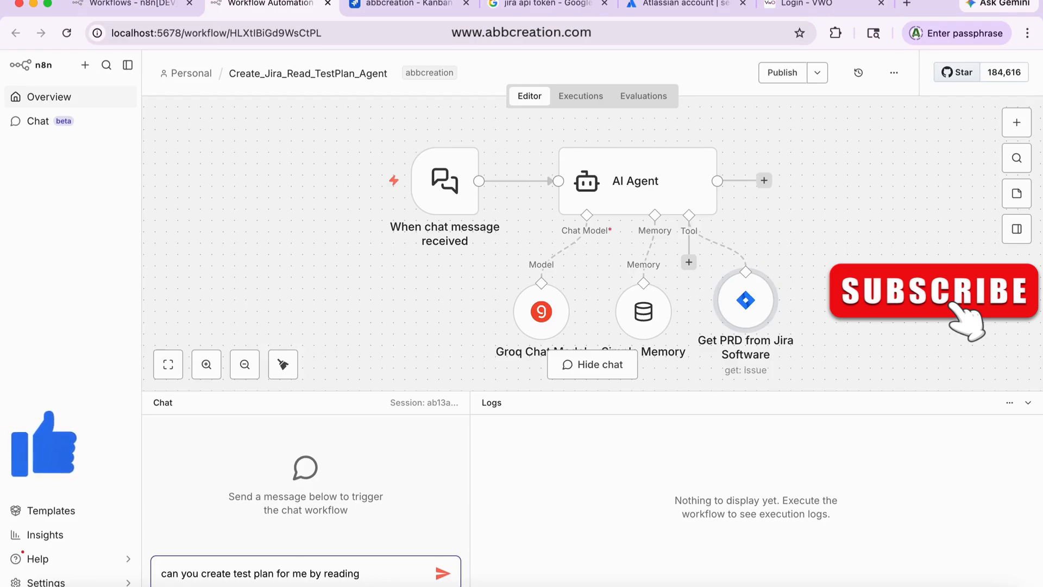
pyautogui.write('jira ticket')
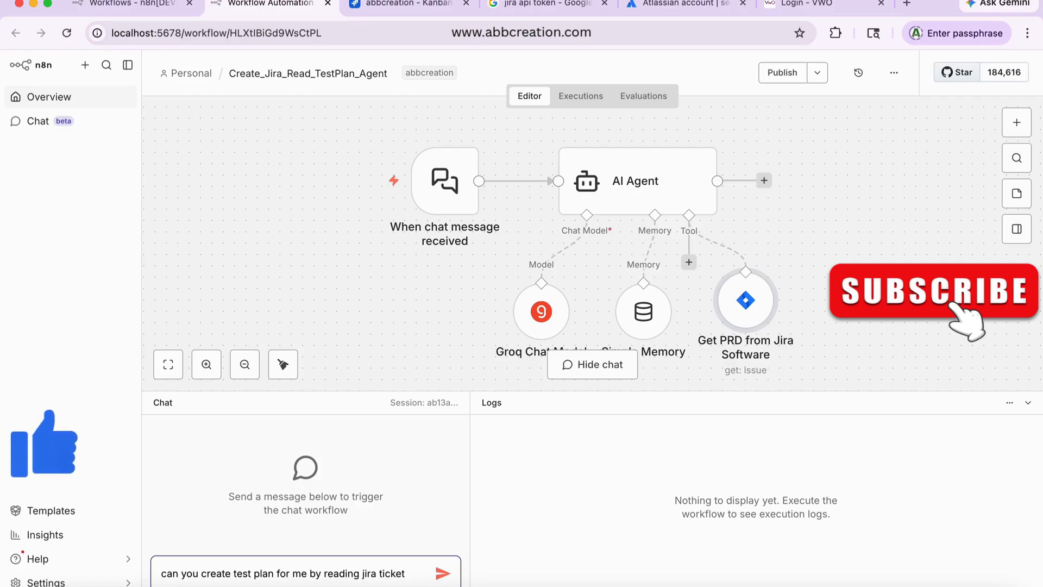
pyautogui.write(' KAN-')
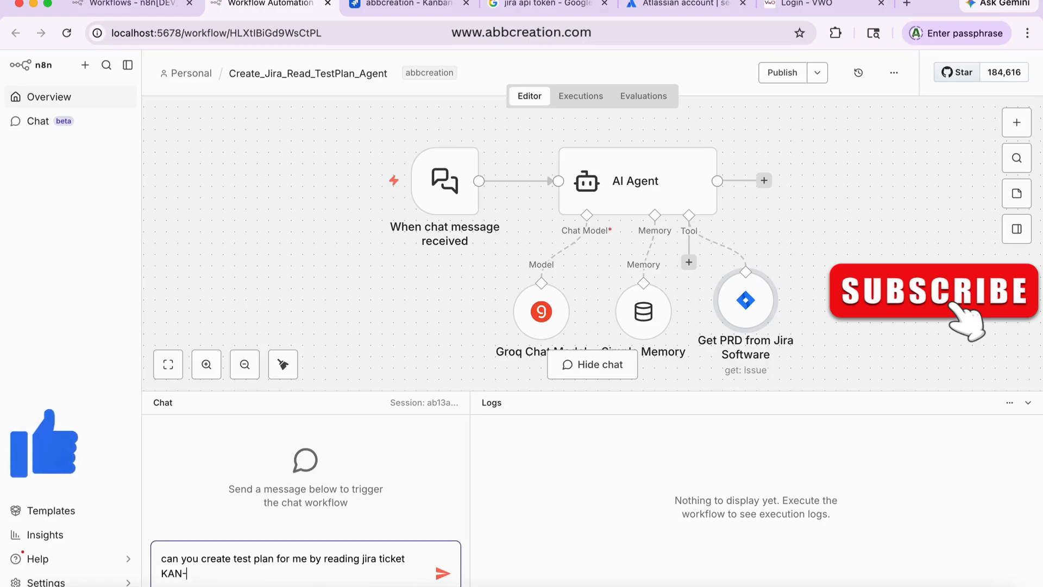
pyautogui.write('8 from j')
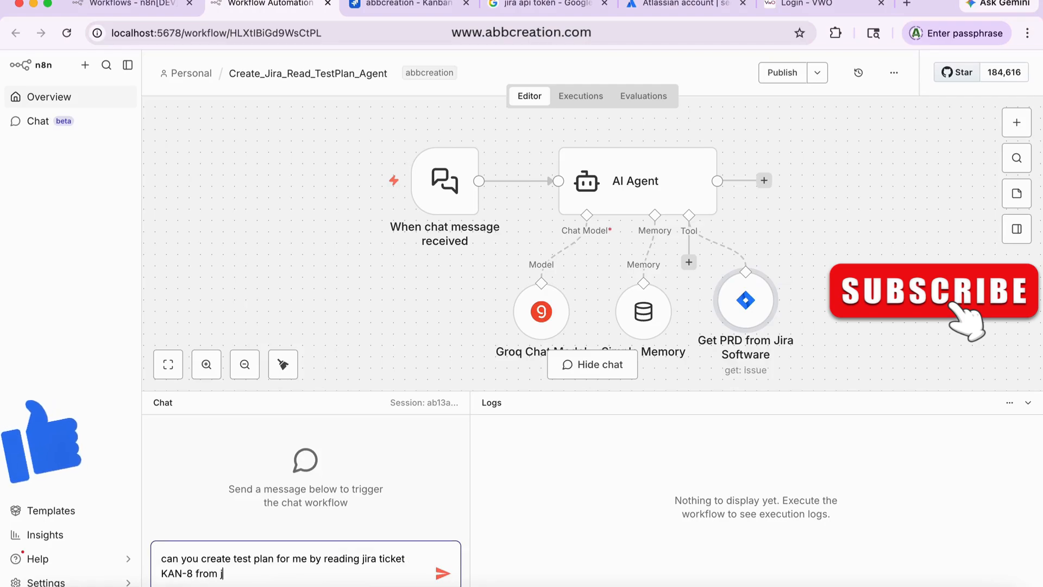
pyautogui.write('ira tool')
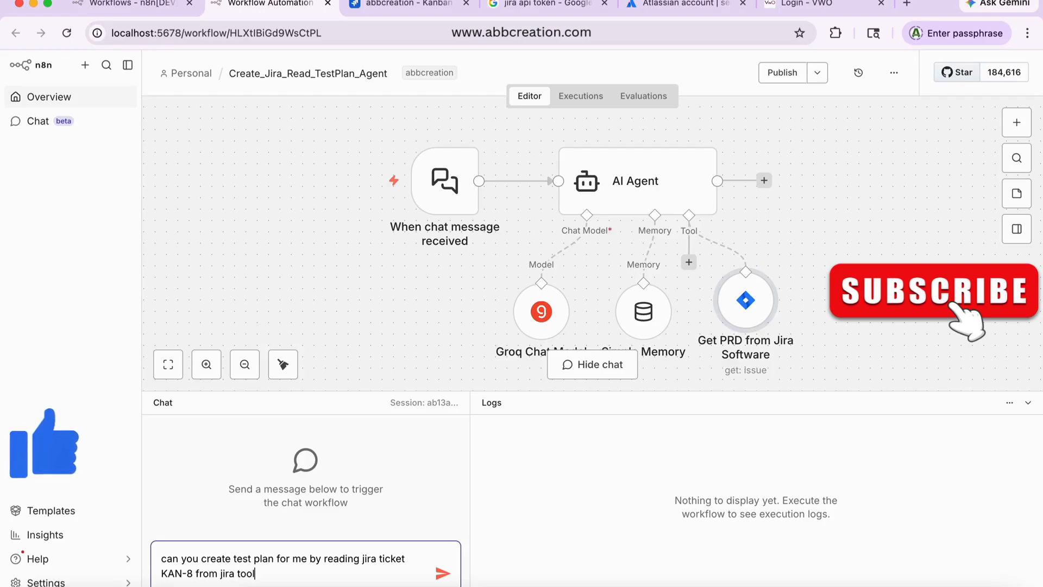
pyautogui.press('Return')
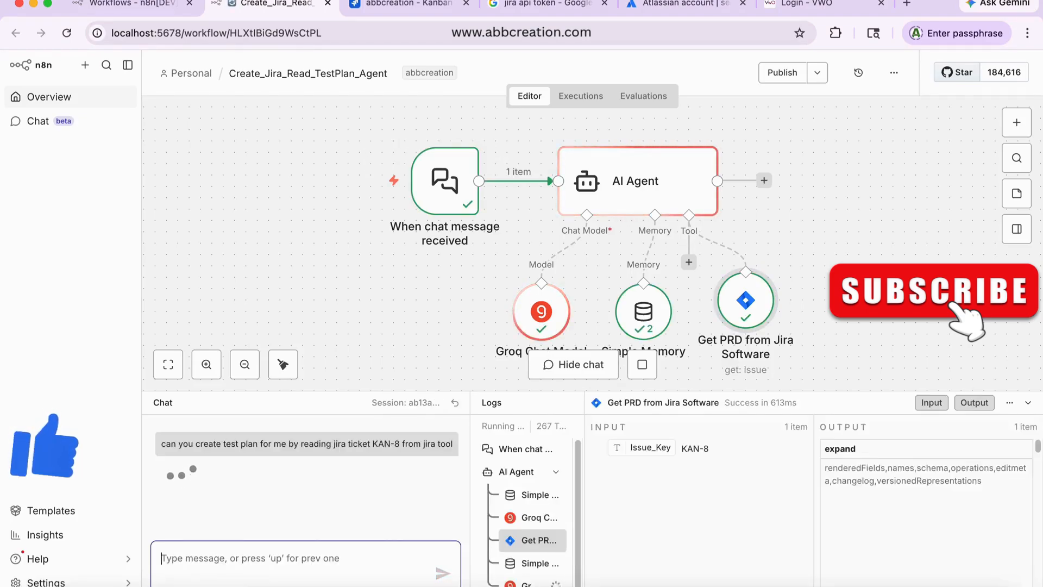